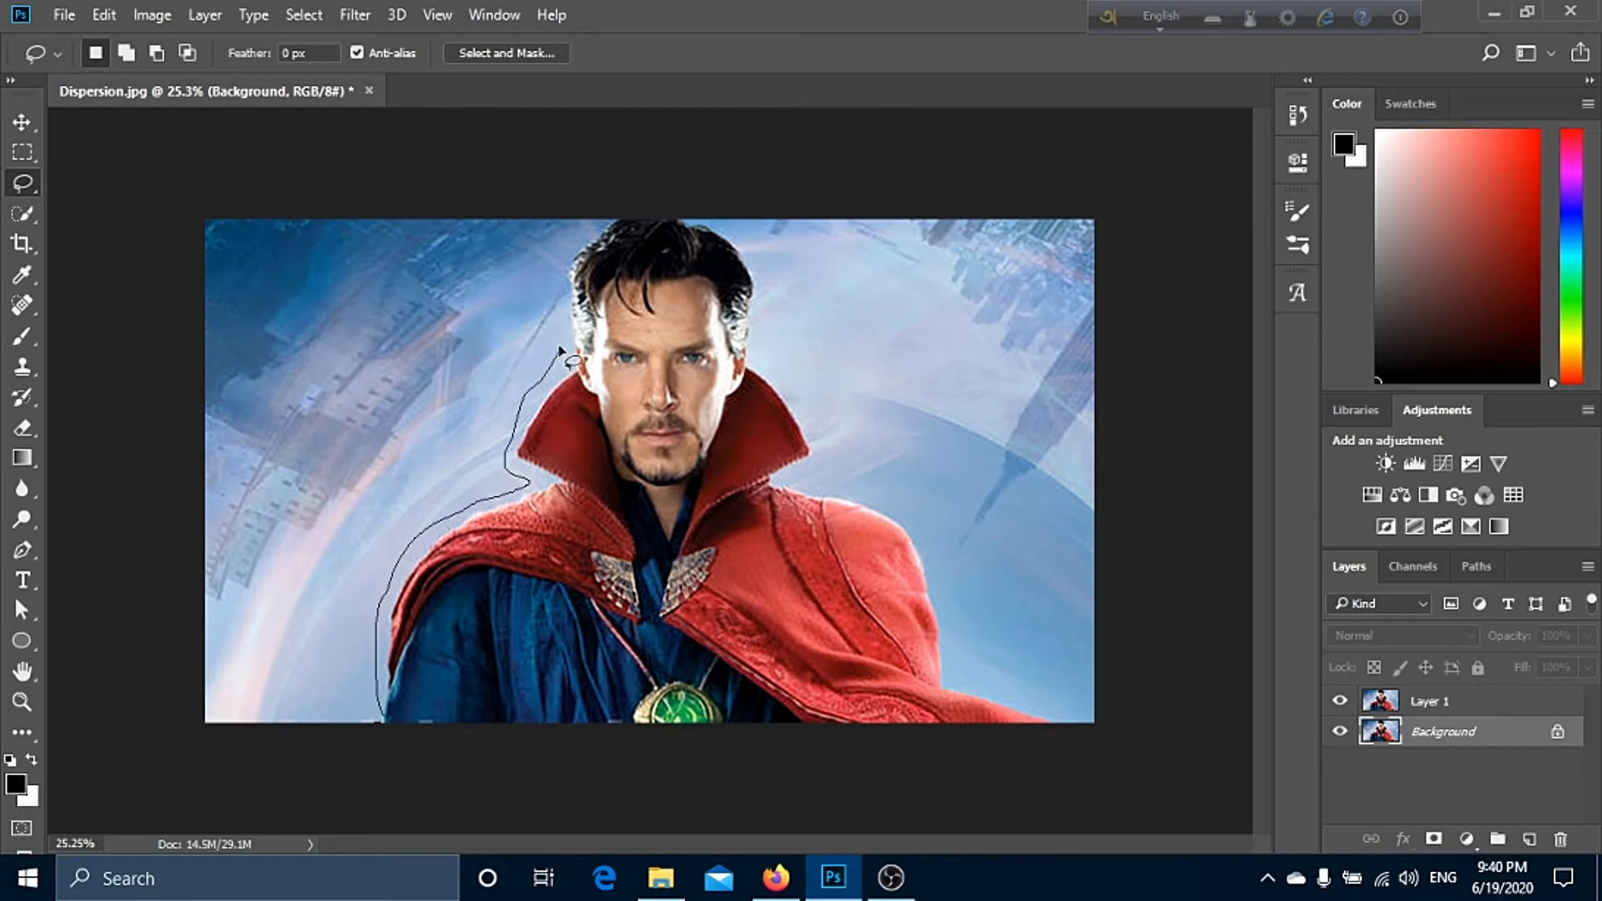
# - Draw a loose freehand lasso selection around the whole caped man on the Background layer
pyautogui.moveTo(562, 350)
pyautogui.mouseDown()
pyautogui.moveTo(561, 265)
pyautogui.moveTo(582, 207)
pyautogui.moveTo(610, 183)
pyautogui.moveTo(686, 173)
pyautogui.moveTo(734, 198)
pyautogui.moveTo(759, 239)
pyautogui.moveTo(767, 346)
pyautogui.mouseUp()
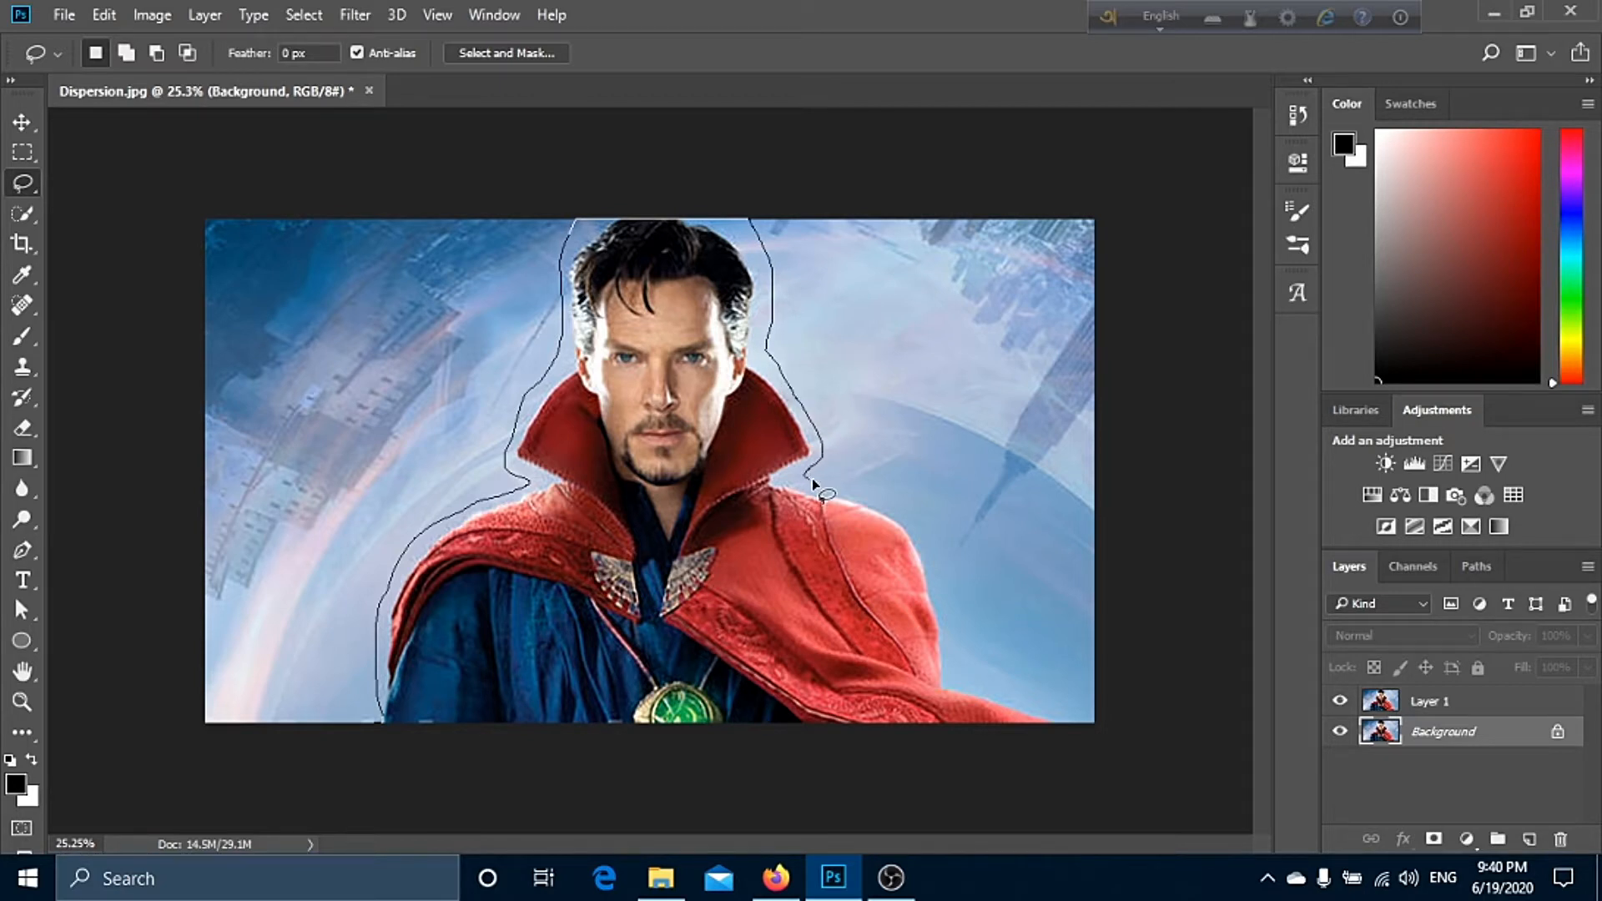
pyautogui.moveTo(882, 504); pyautogui.dragTo(925, 530)
pyautogui.moveTo(1011, 693); pyautogui.dragTo(1092, 753)
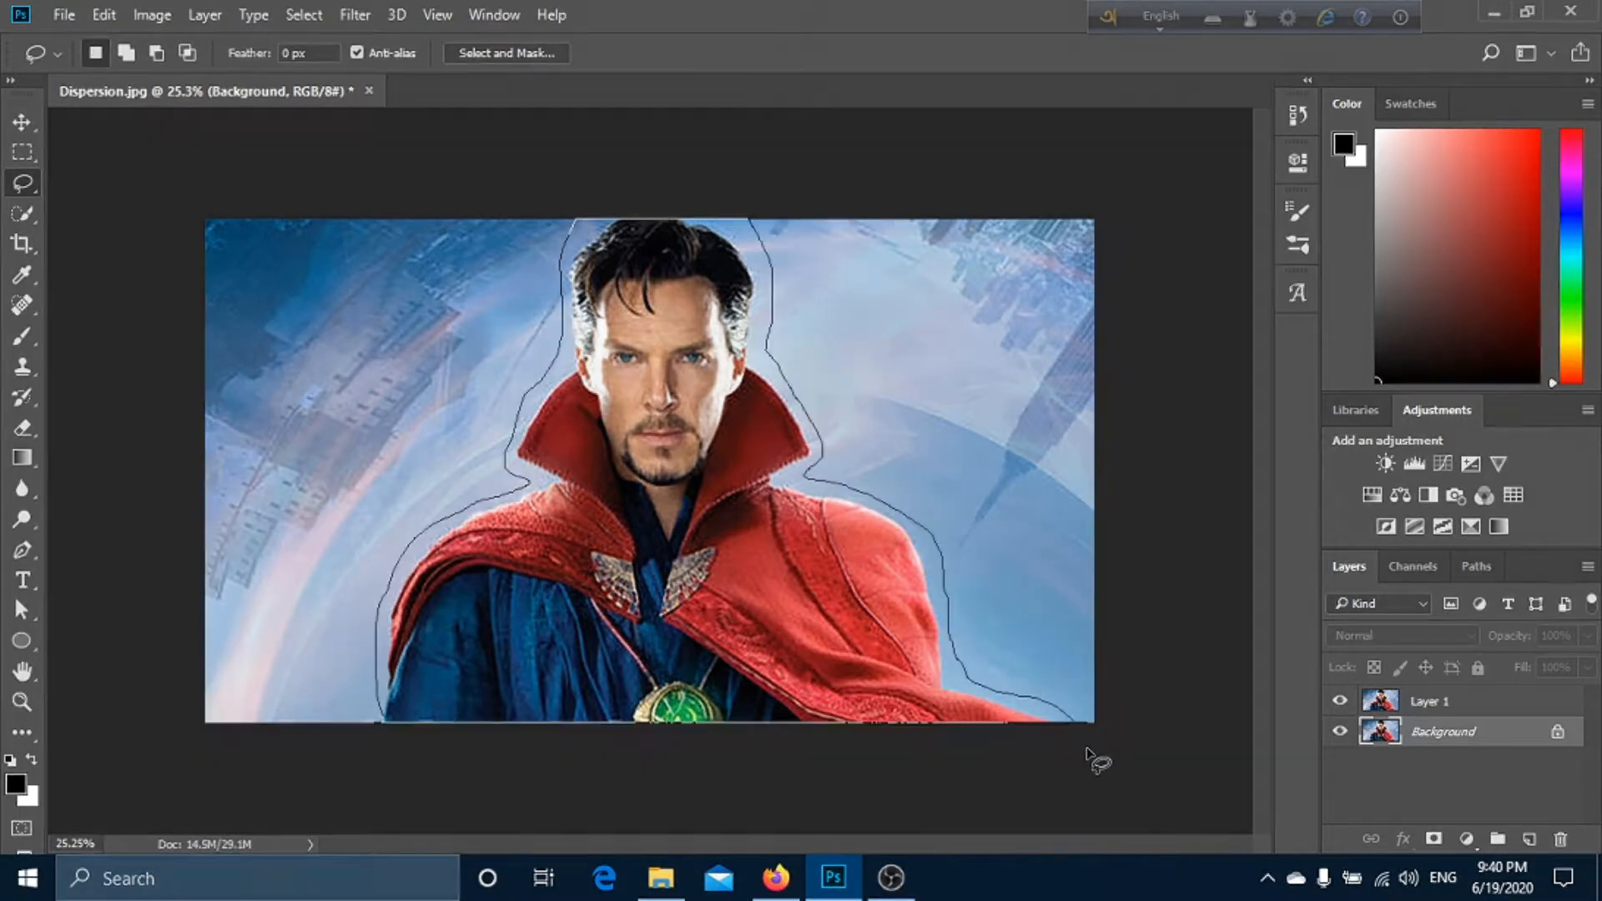
# - Fill the selected figure area with Content-Aware contents in Normal mode at 100% opacity, and deselect
pyautogui.rightClick(663, 420)
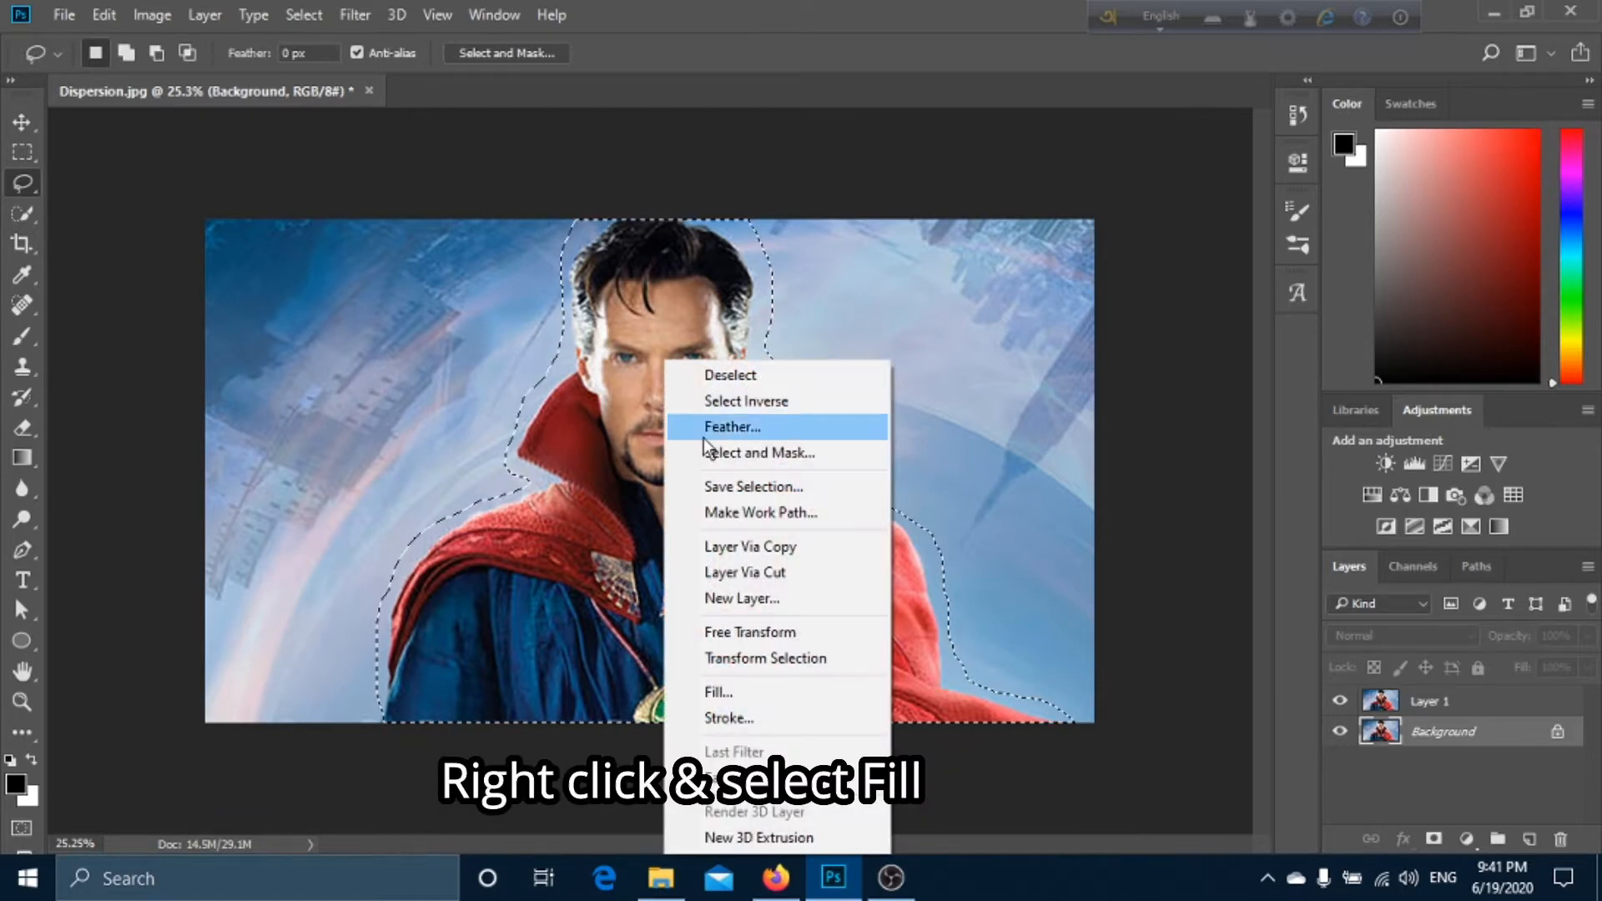
pyautogui.click(715, 693)
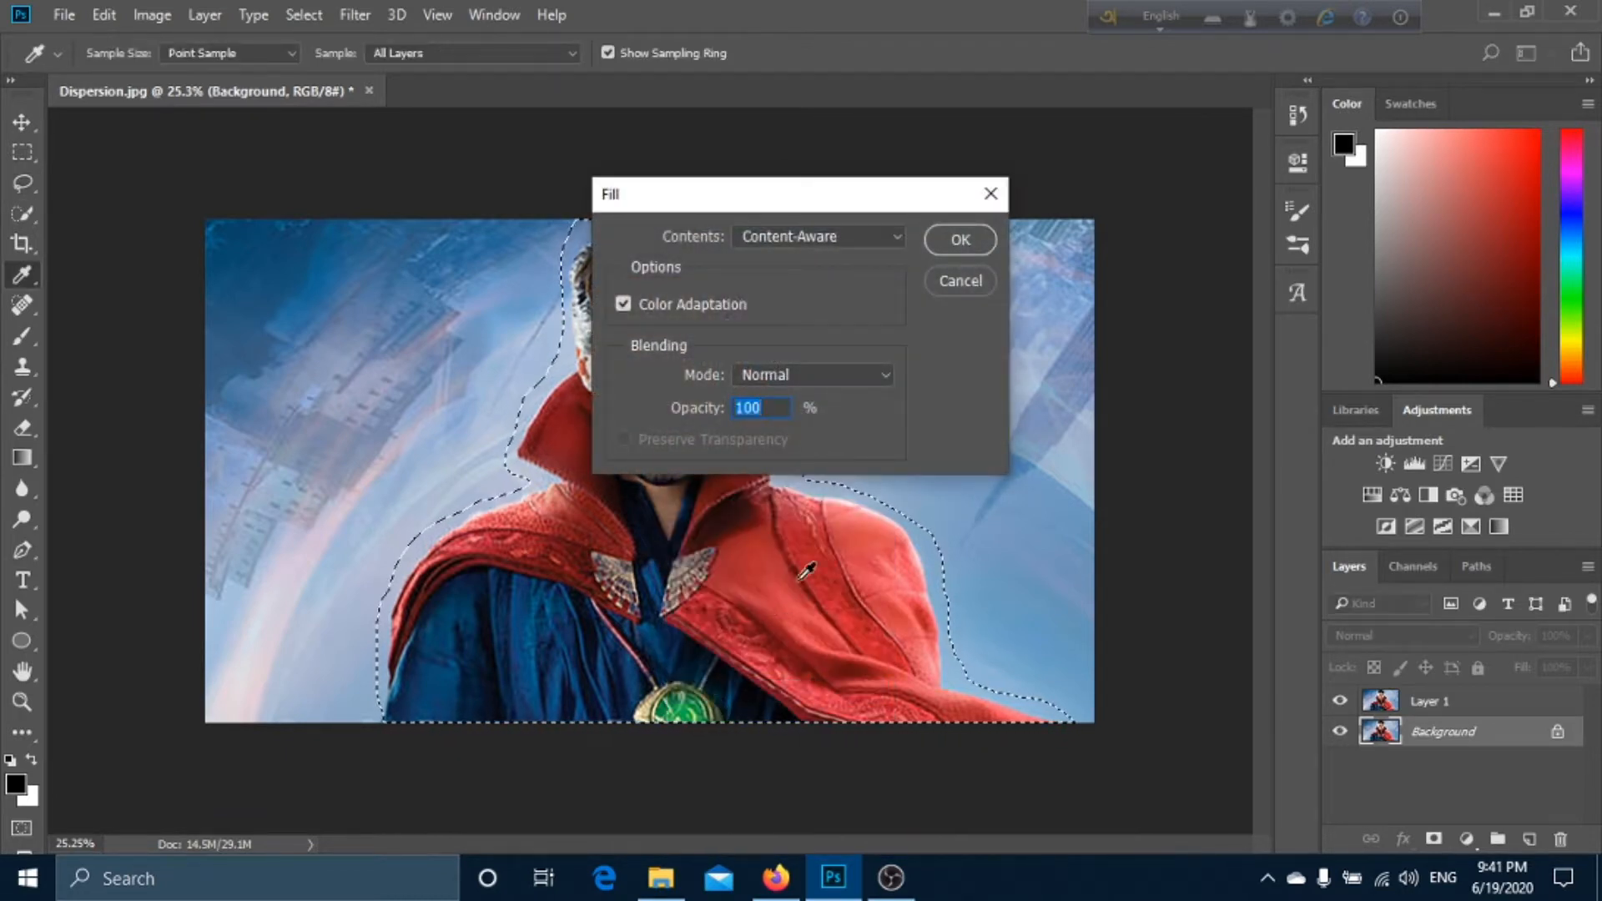
pyautogui.click(976, 247)
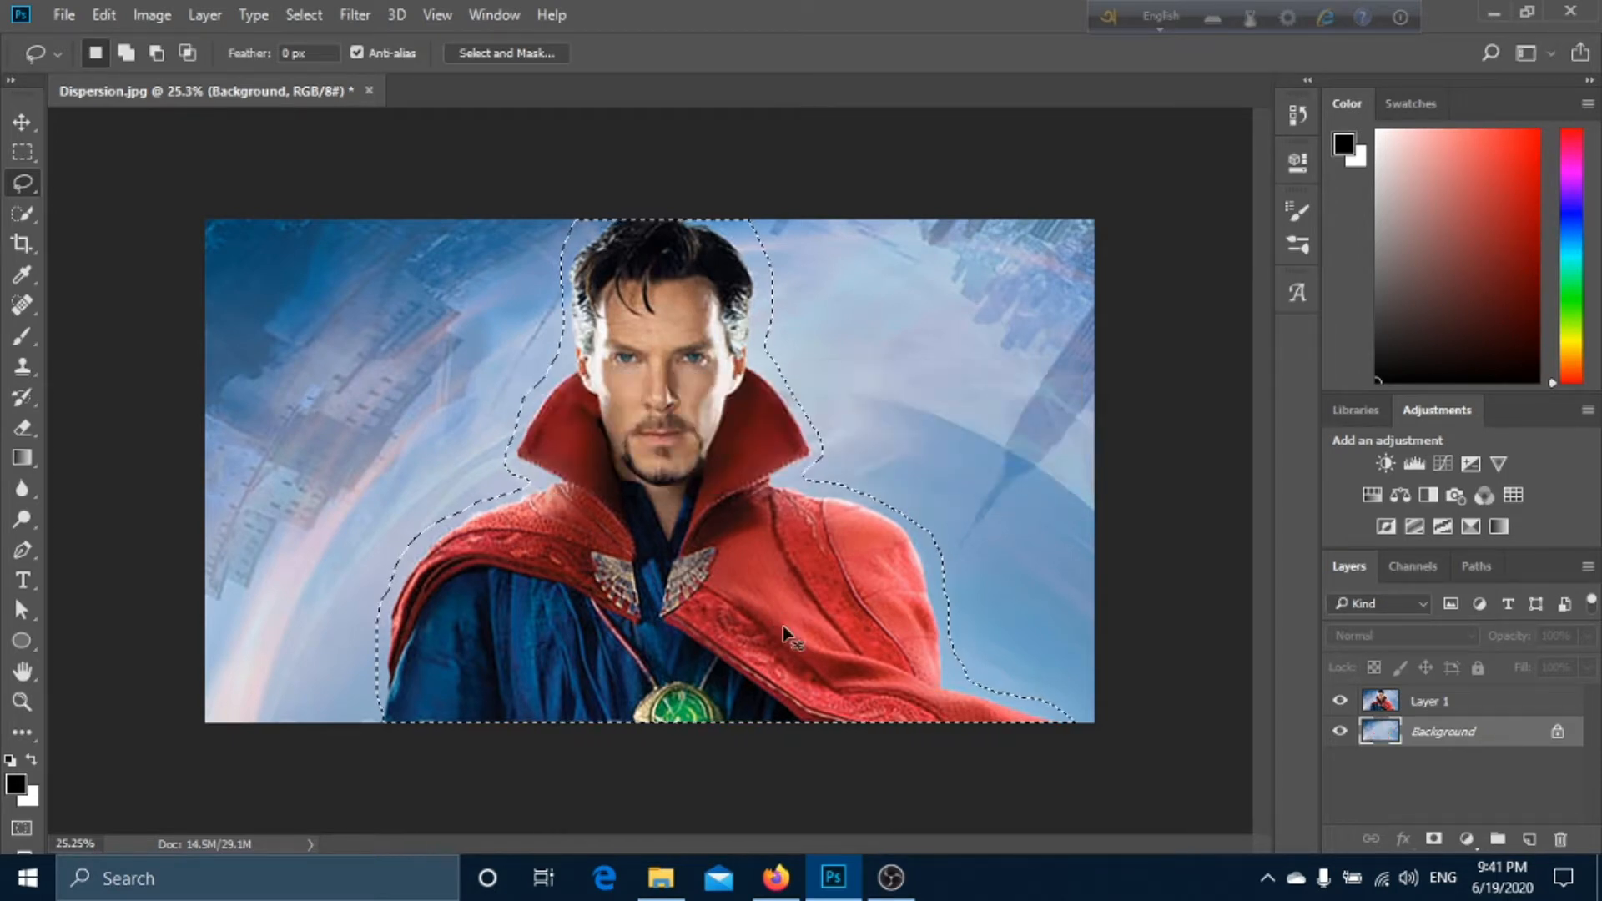
pyautogui.hotkey('ctrl', 'd')
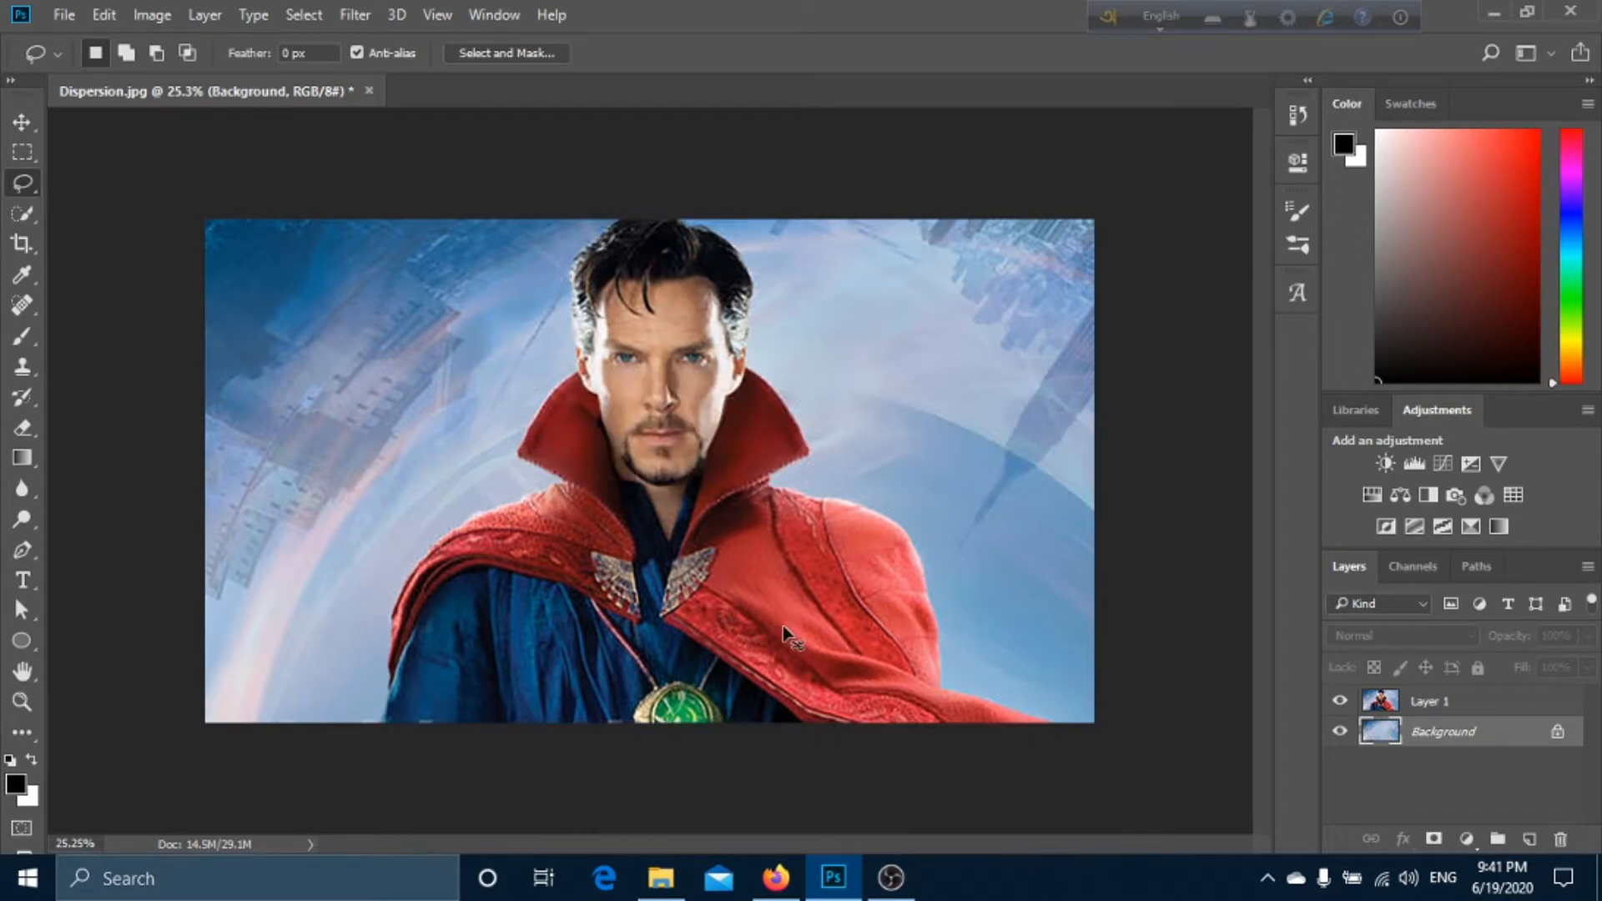
# - Select the man on Layer 1, including hair and cape, with the Quick Selection tool at brush size 175
pyautogui.click(1390, 709)
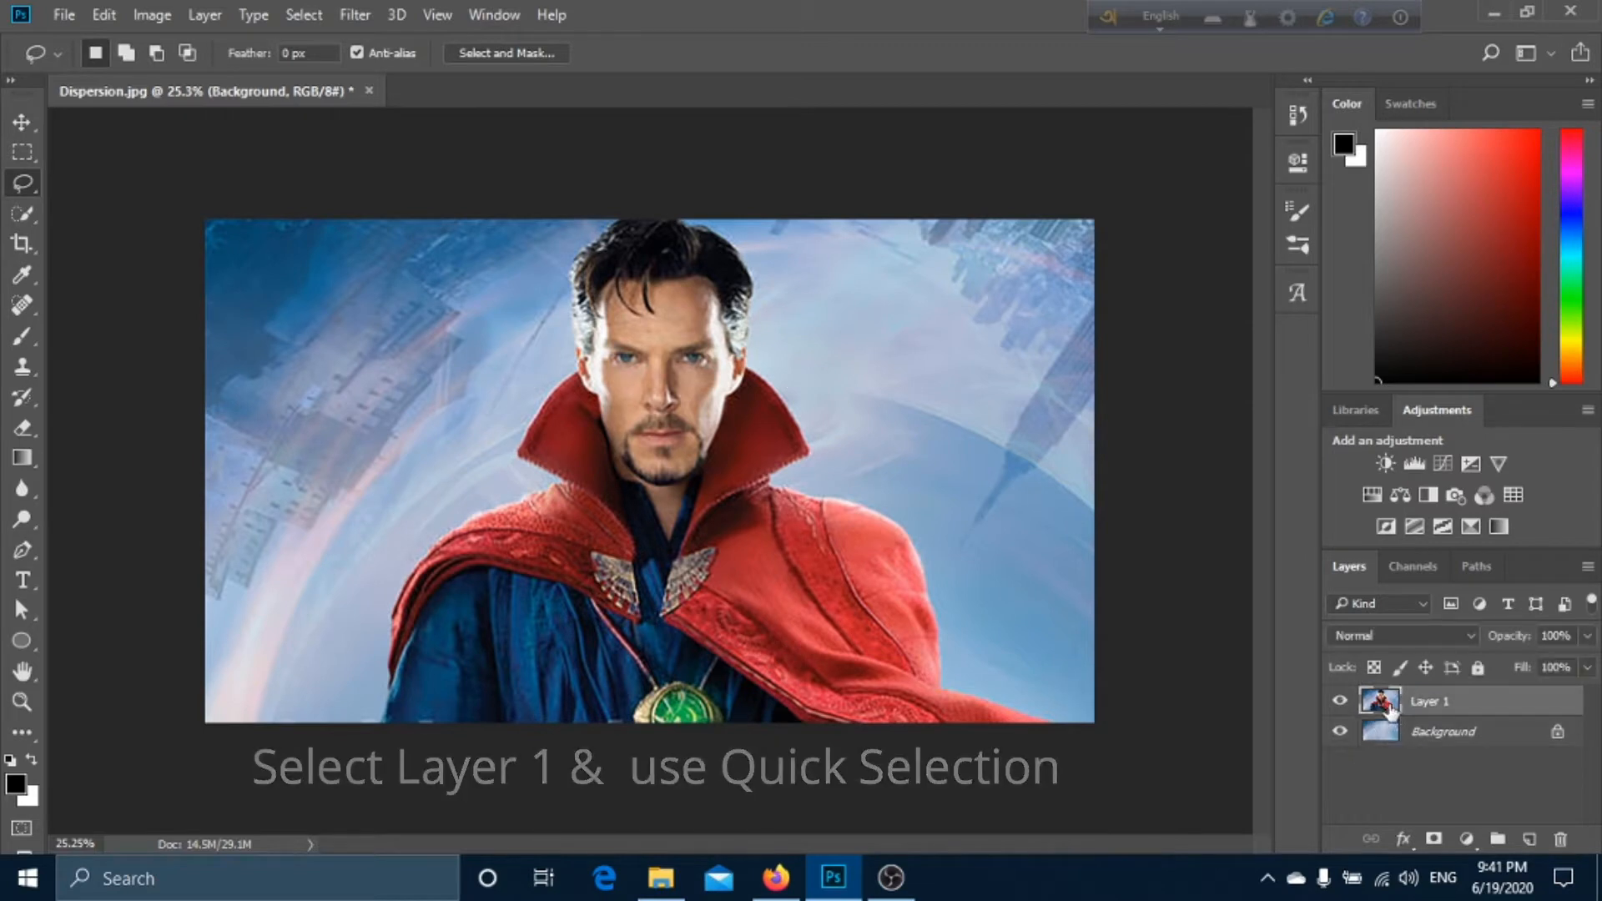
pyautogui.click(20, 214)
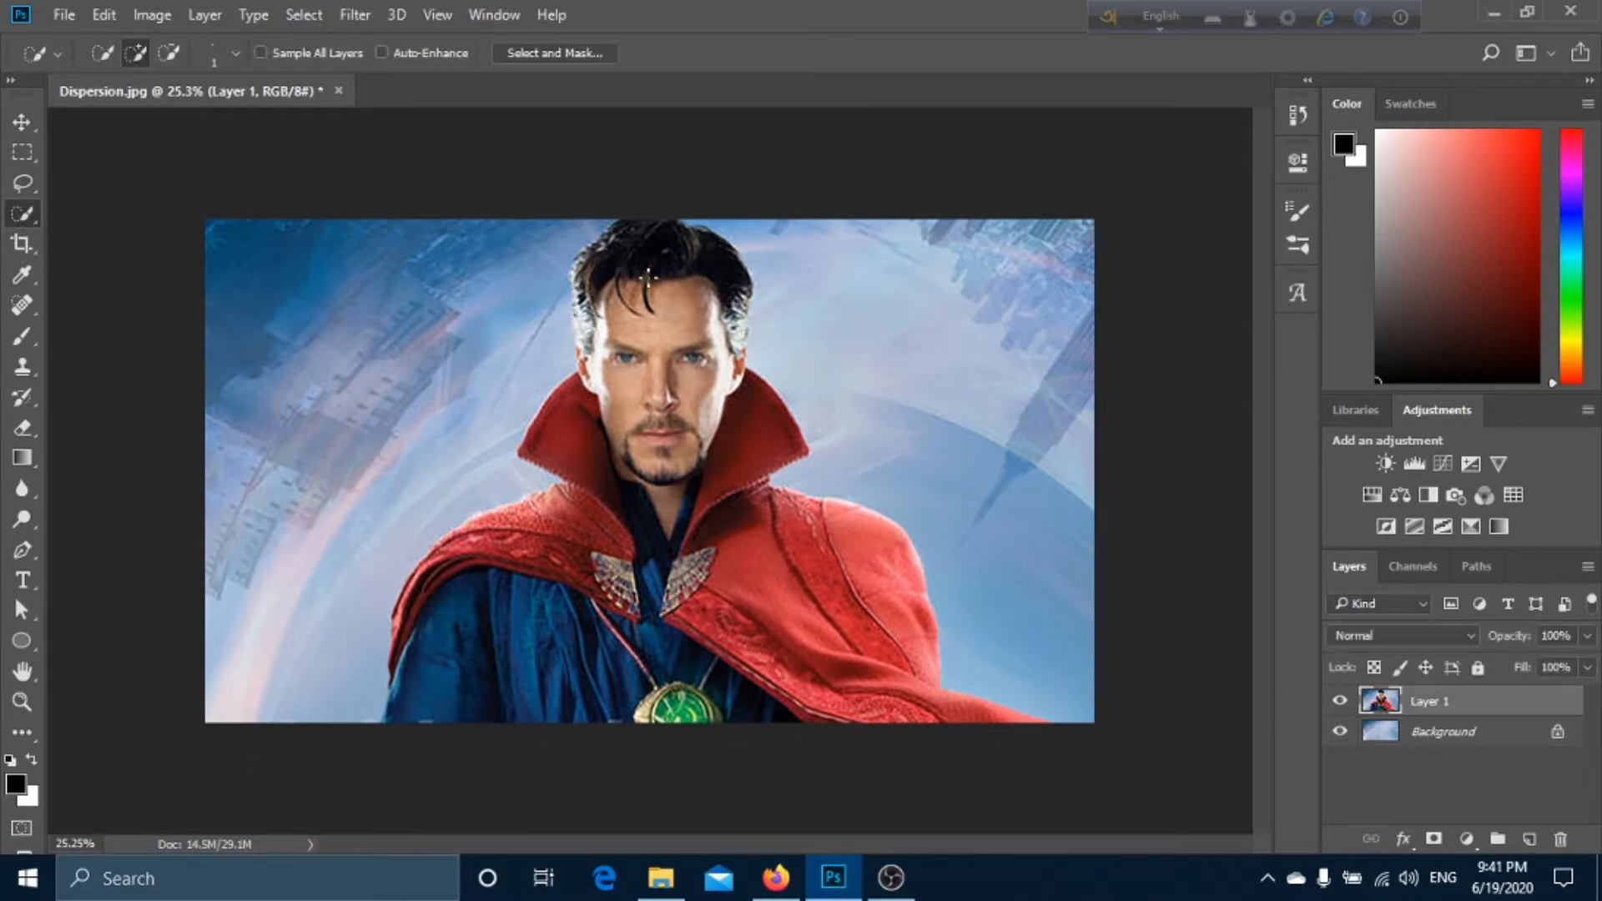
pyautogui.press(']')
pyautogui.press(']')
pyautogui.press(']')
pyautogui.press(']')
pyautogui.press(']')
pyautogui.press(']')
pyautogui.press(']')
pyautogui.press(']')
pyautogui.moveTo(648, 250)
pyautogui.mouseDown()
pyautogui.moveTo(655, 349)
pyautogui.moveTo(594, 559)
pyautogui.moveTo(540, 635)
pyautogui.moveTo(528, 627)
pyautogui.moveTo(508, 531)
pyautogui.moveTo(534, 552)
pyautogui.moveTo(704, 559)
pyautogui.moveTo(823, 534)
pyautogui.moveTo(834, 588)
pyautogui.moveTo(820, 662)
pyautogui.moveTo(749, 705)
pyautogui.moveTo(668, 715)
pyautogui.moveTo(710, 359)
pyautogui.mouseUp()
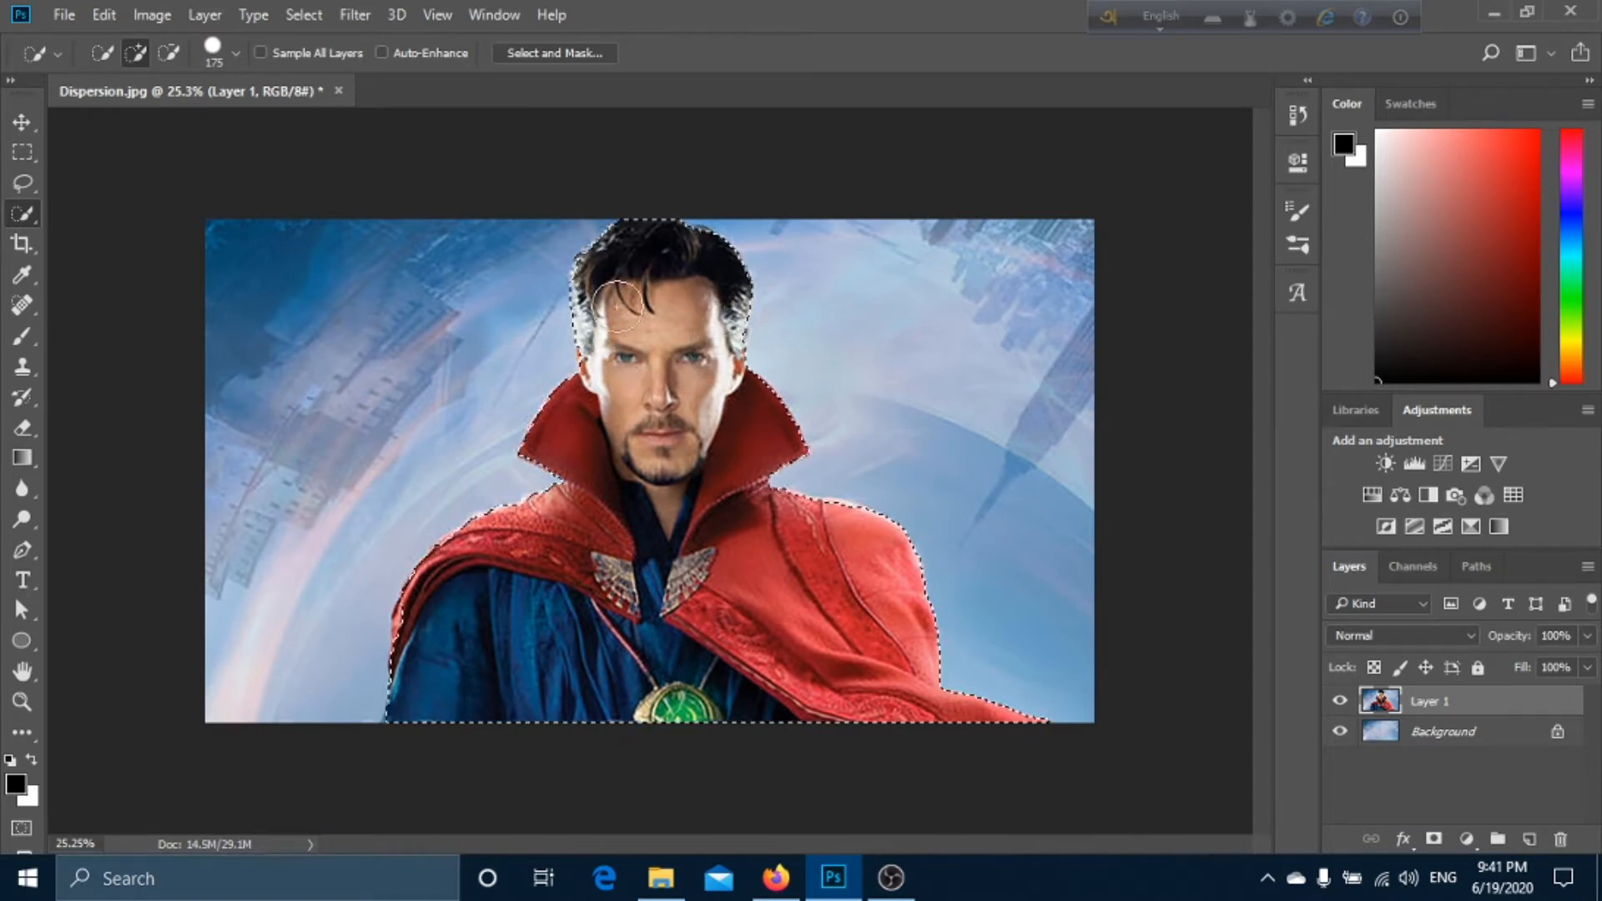
pyautogui.click(604, 258)
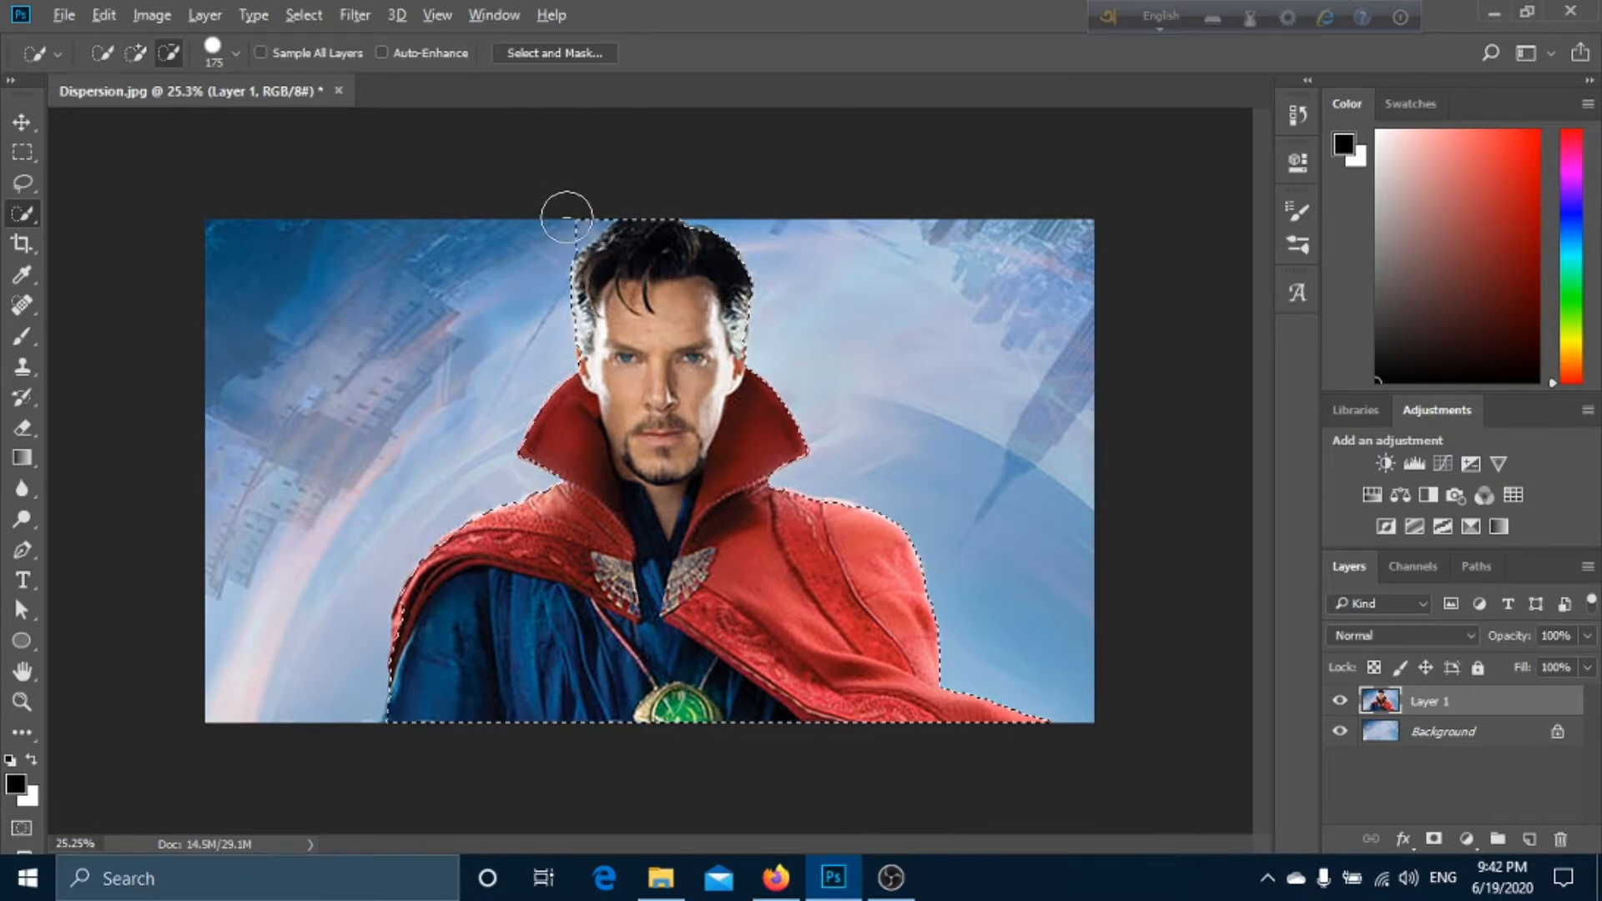
# - Examine the selection edge up close around the hair, collar and shoulders
pyautogui.scroll(5, 663, 357)
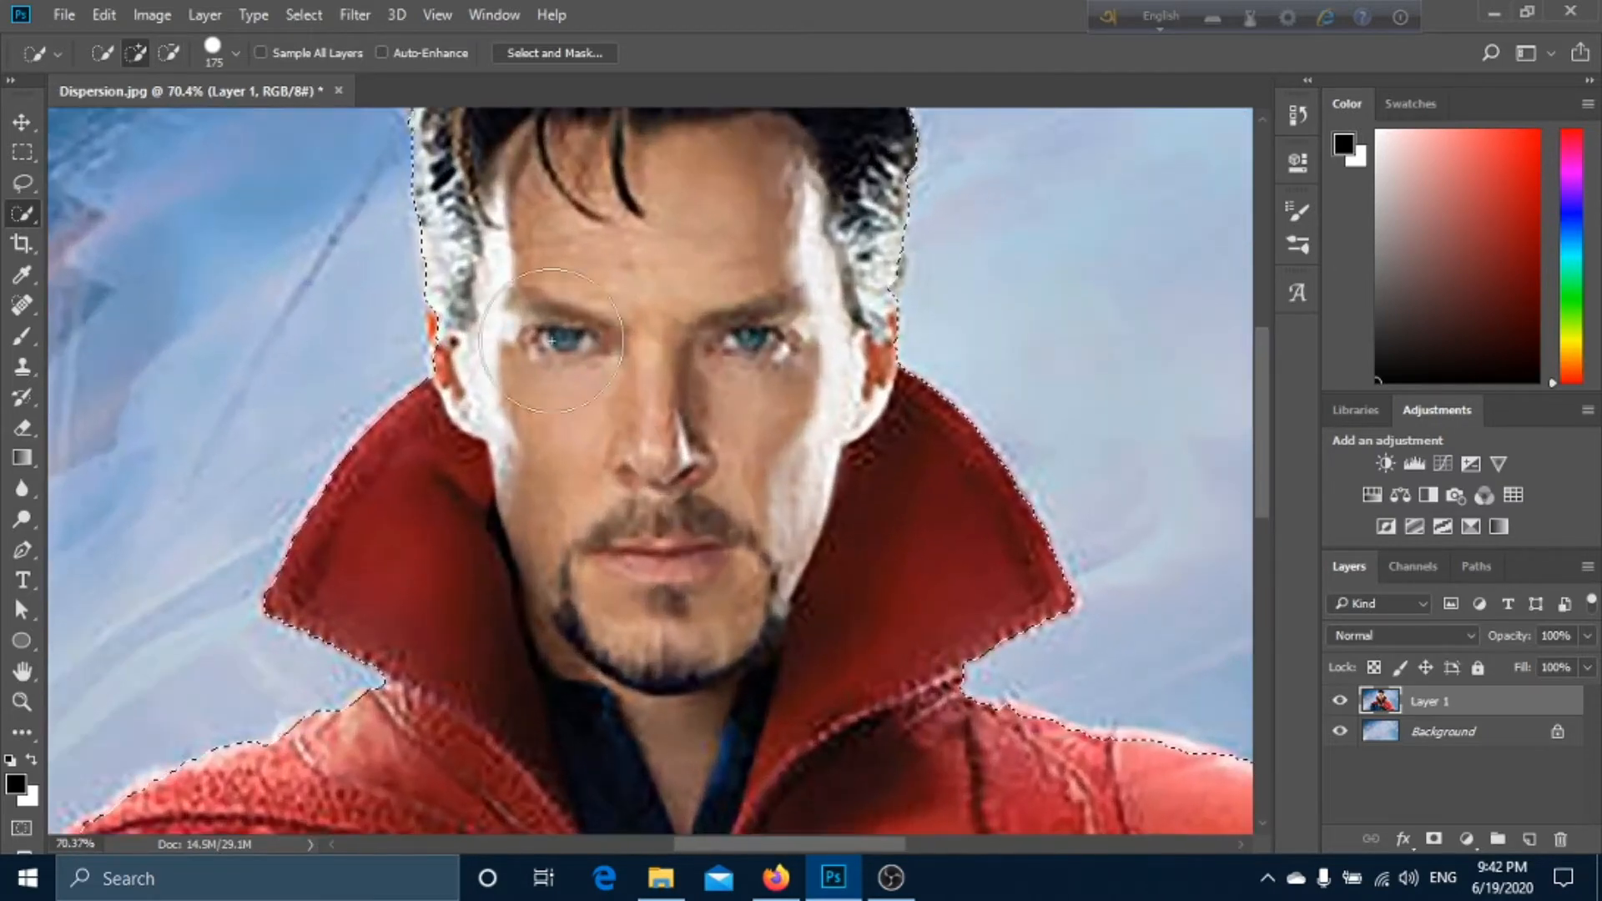
pyautogui.scroll(5, 791, 308)
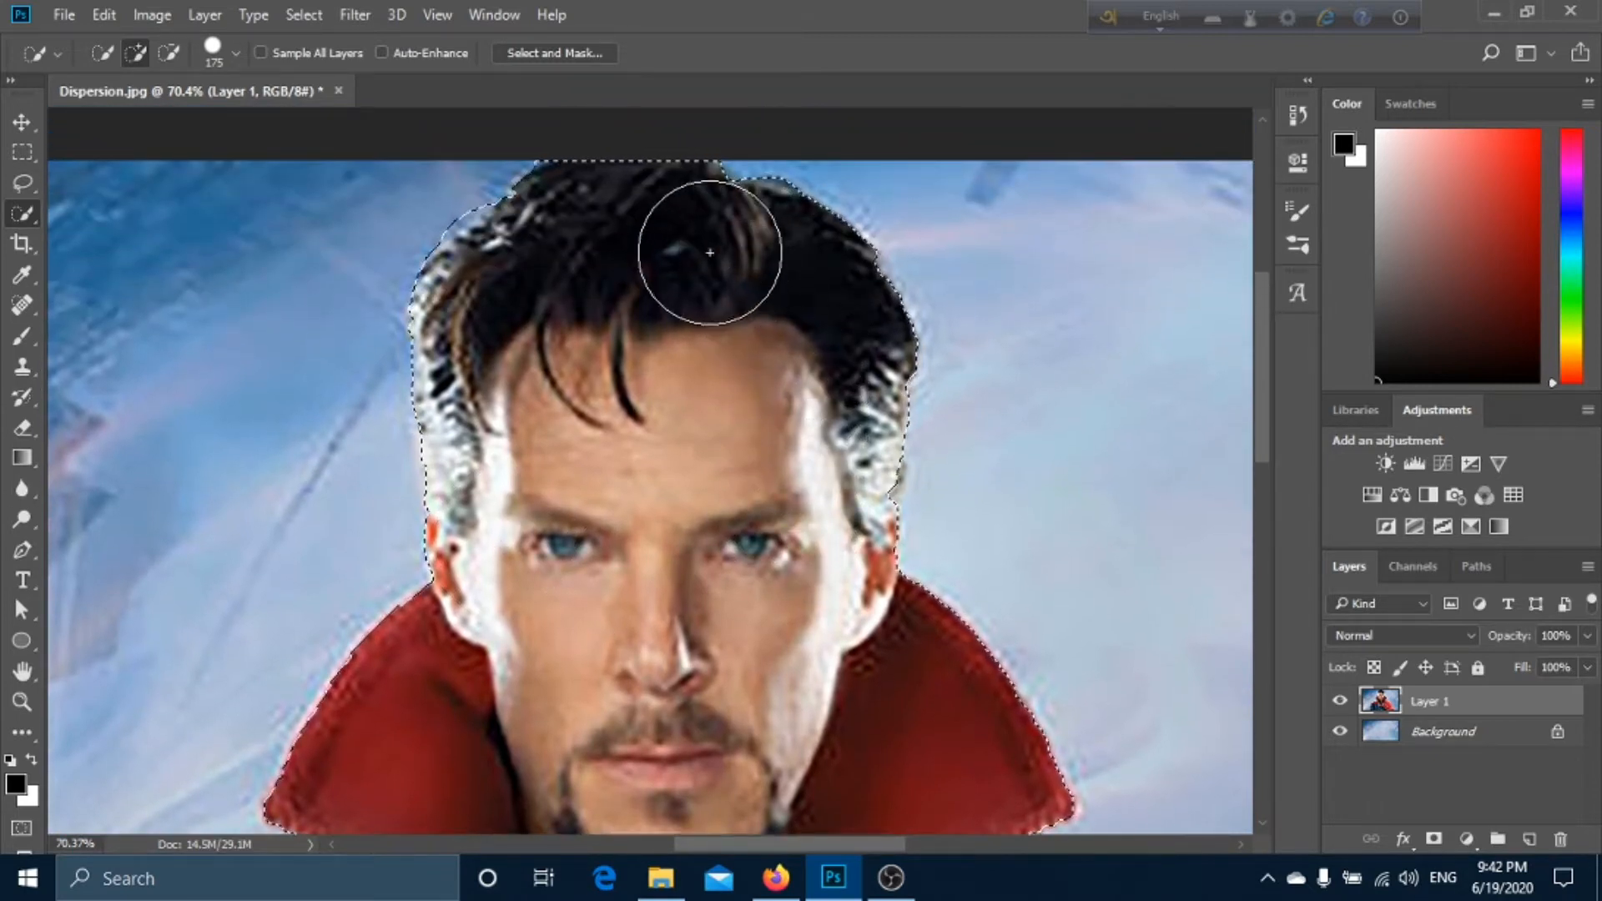
pyautogui.scroll(-1, 715, 385)
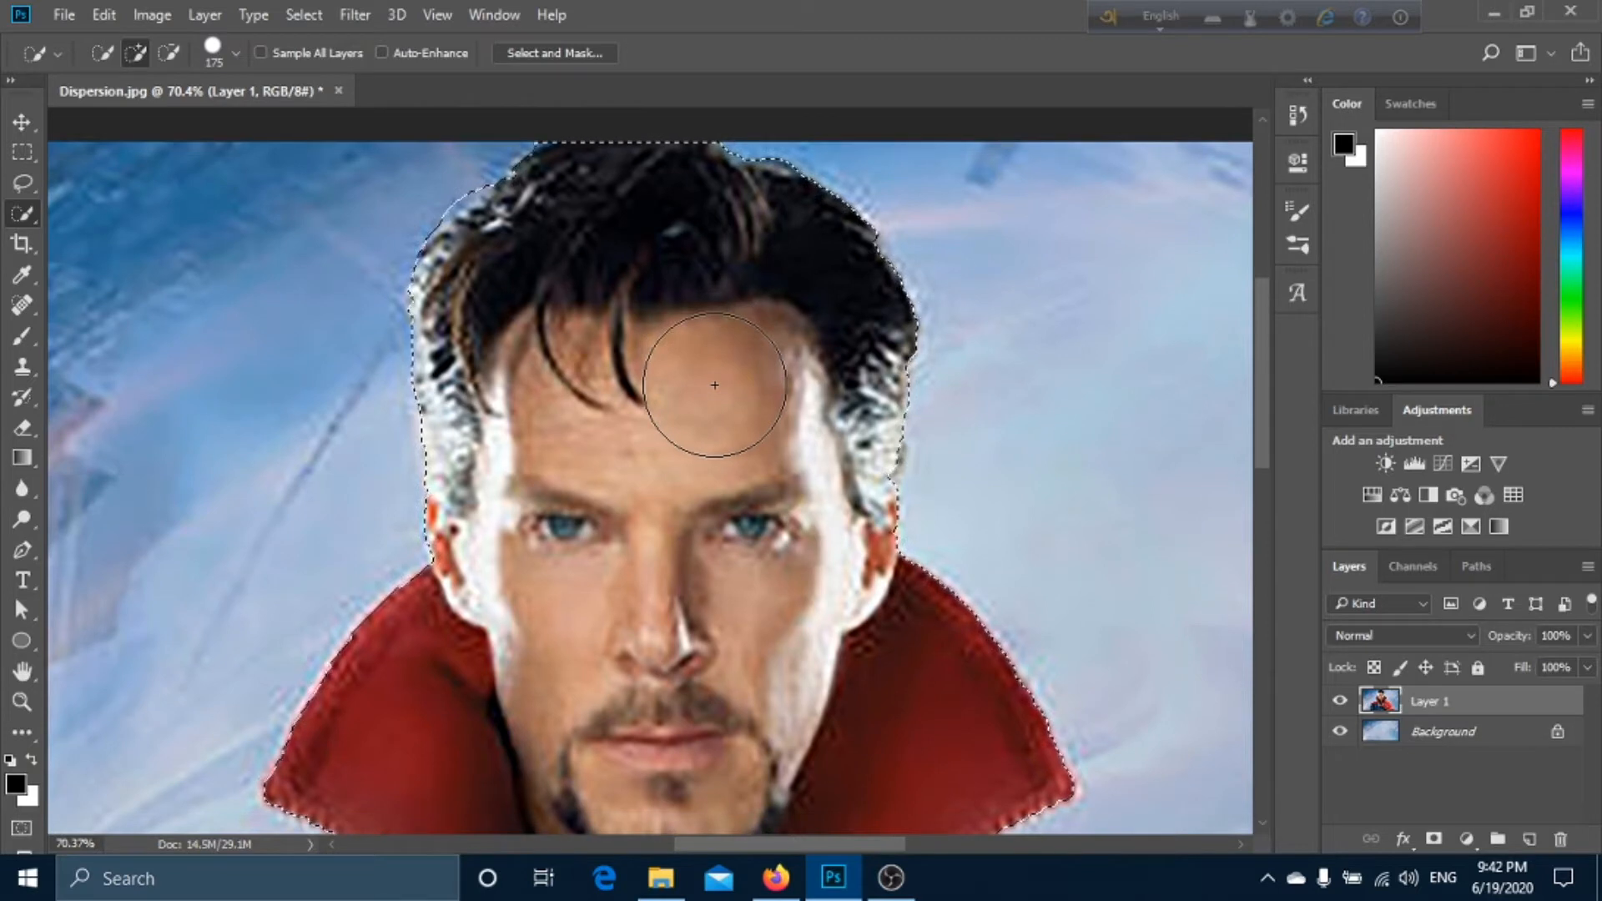
pyautogui.scroll(-3, 715, 384)
pyautogui.scroll(-9, 715, 385)
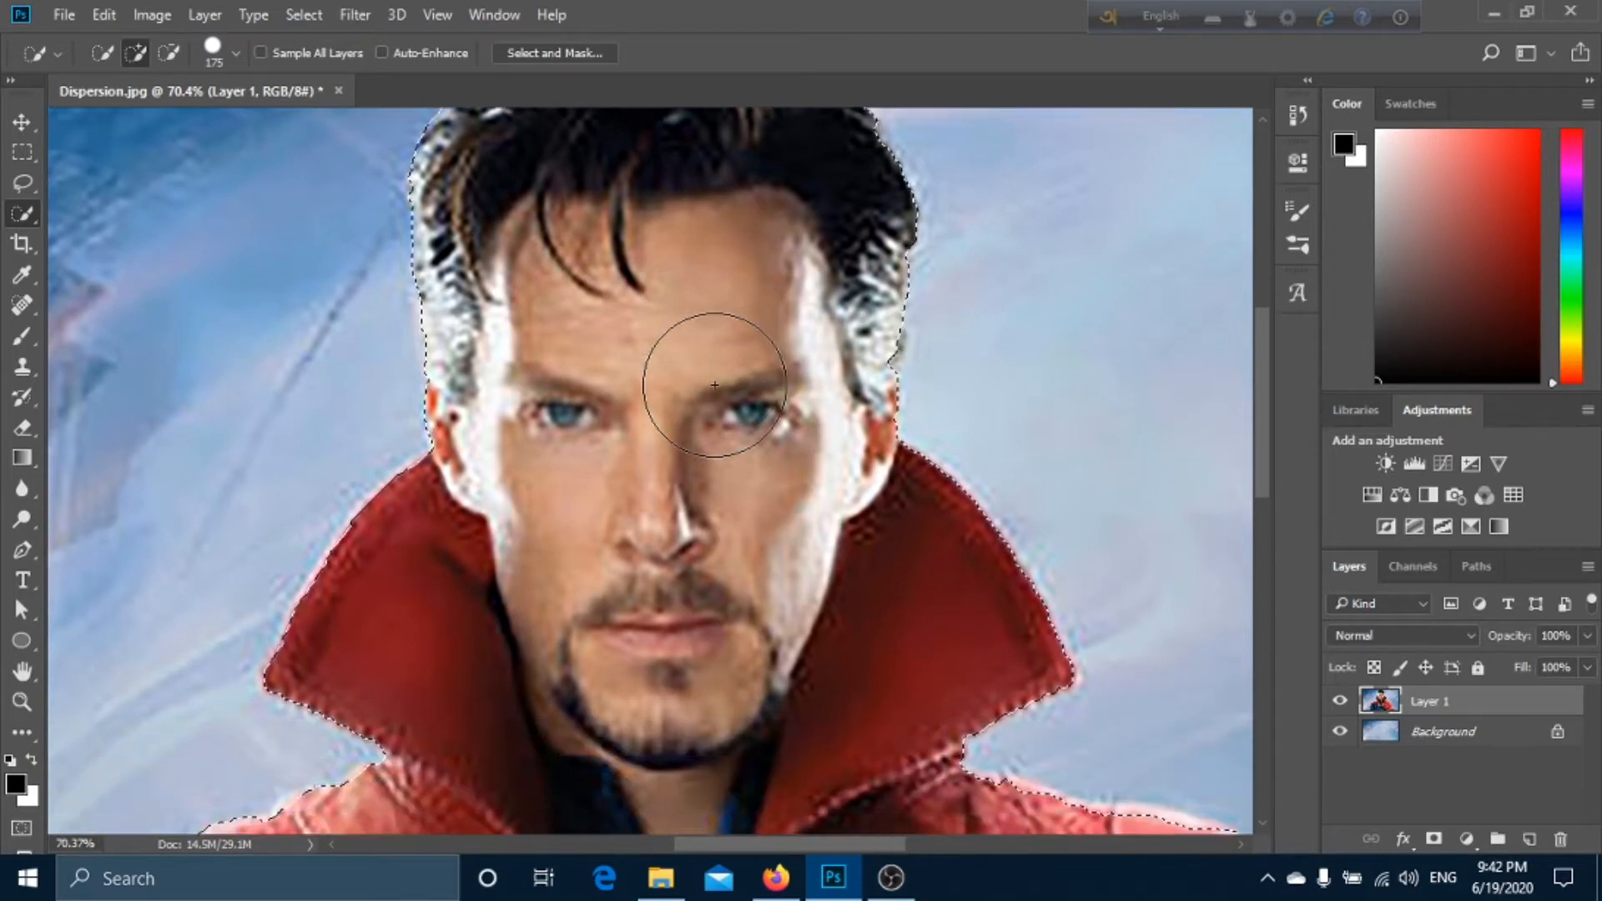
pyautogui.scroll(-5, 715, 385)
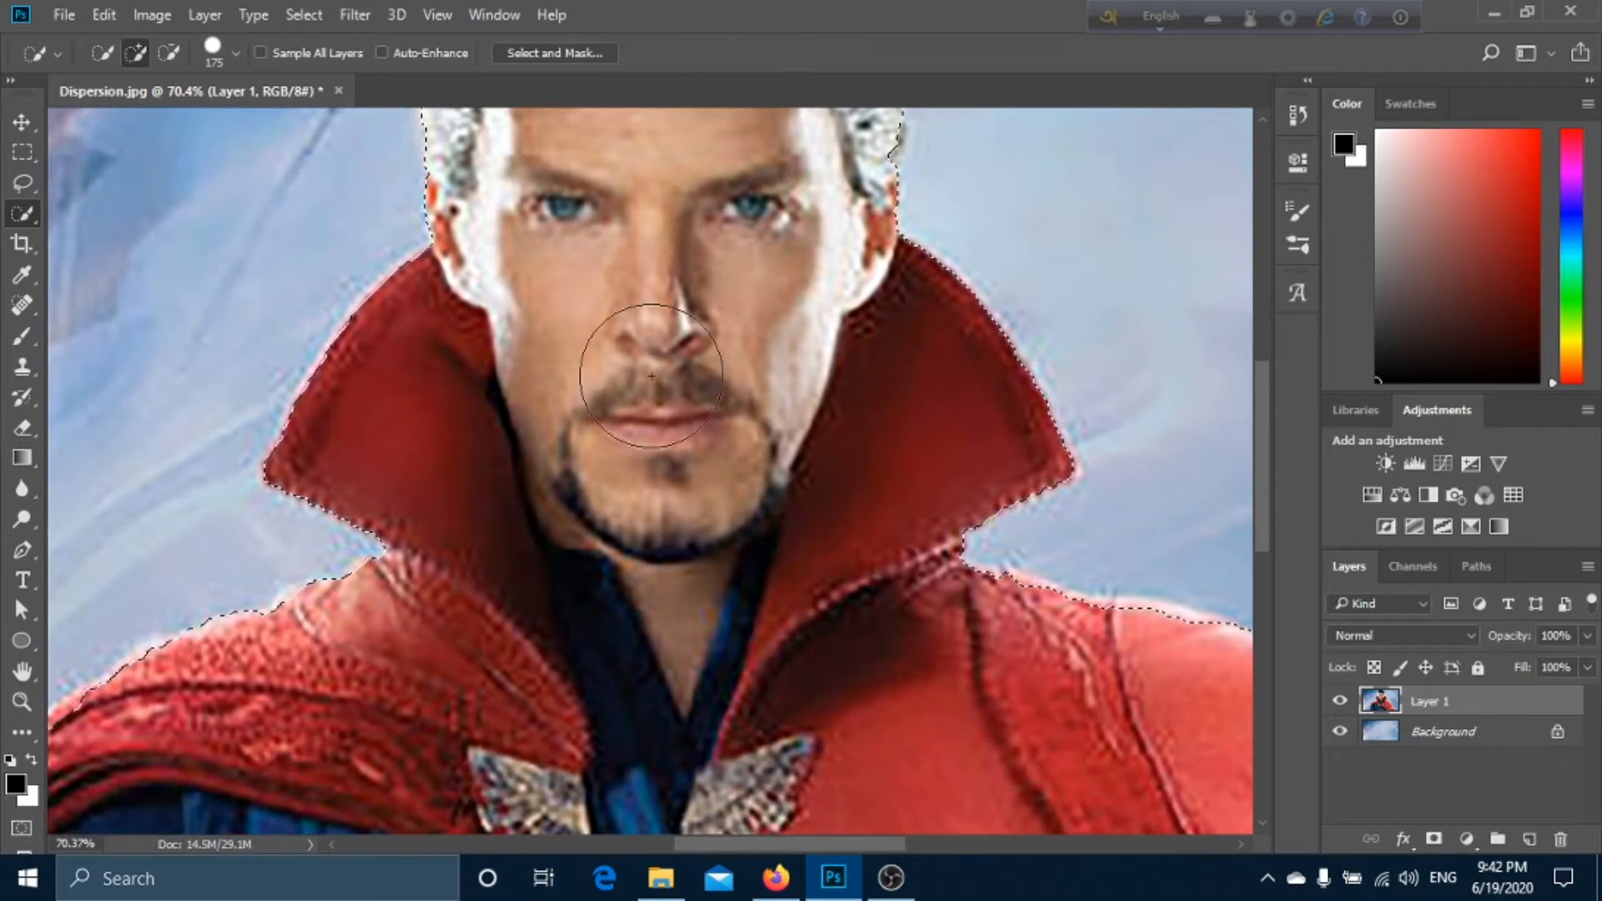
pyautogui.scroll(-12, 634, 384)
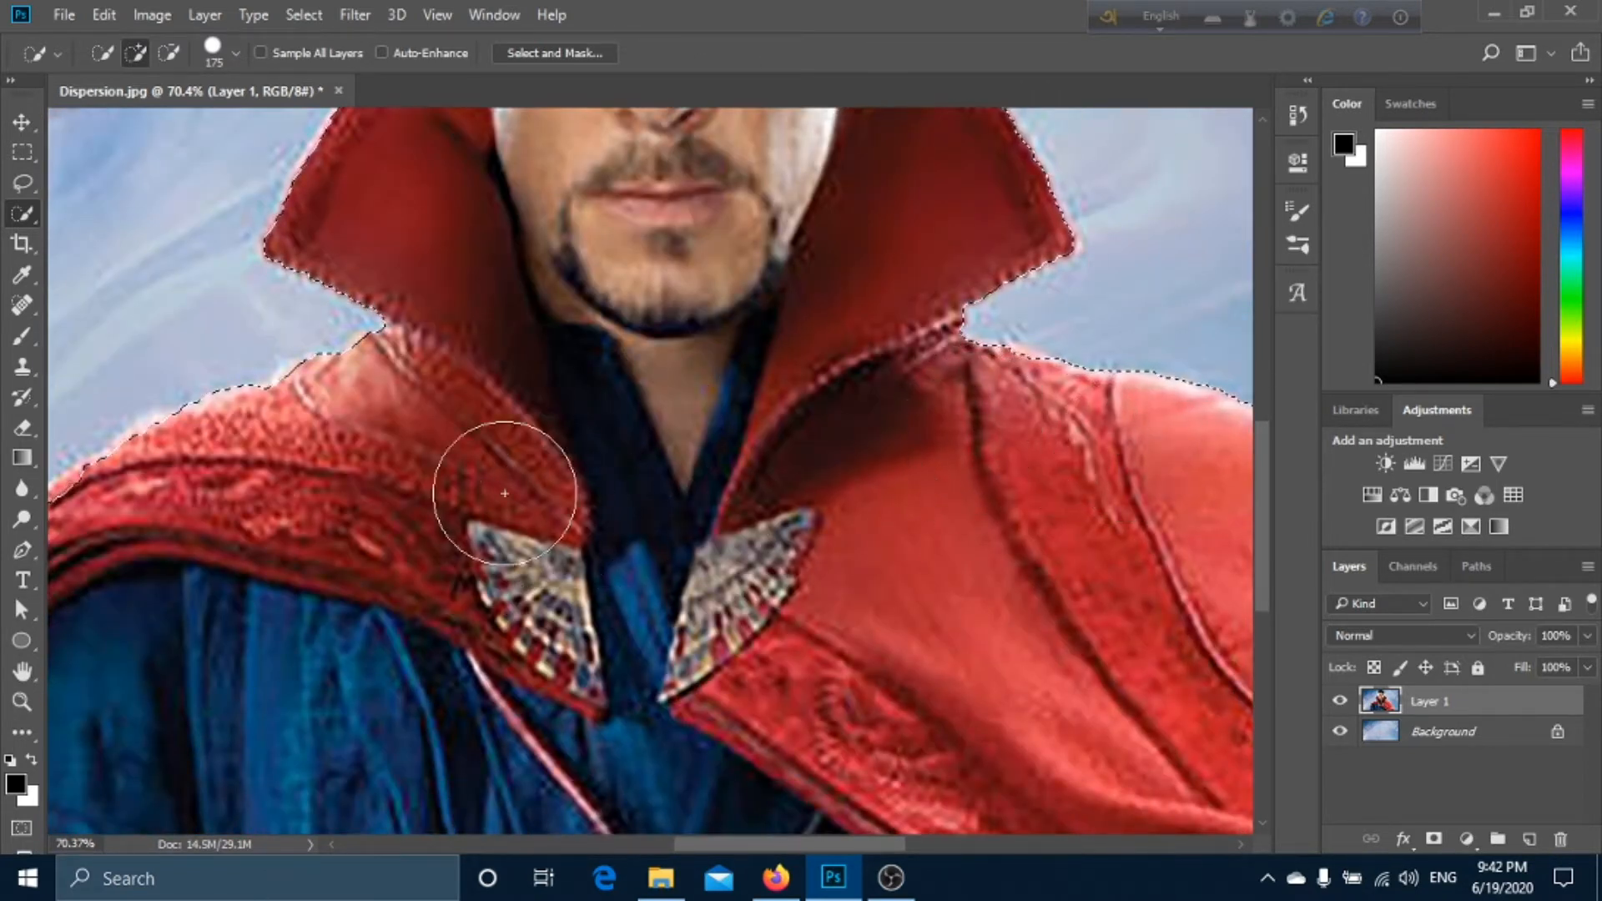
pyautogui.scroll(-3, 598, 494)
pyautogui.scroll(-1, 598, 494)
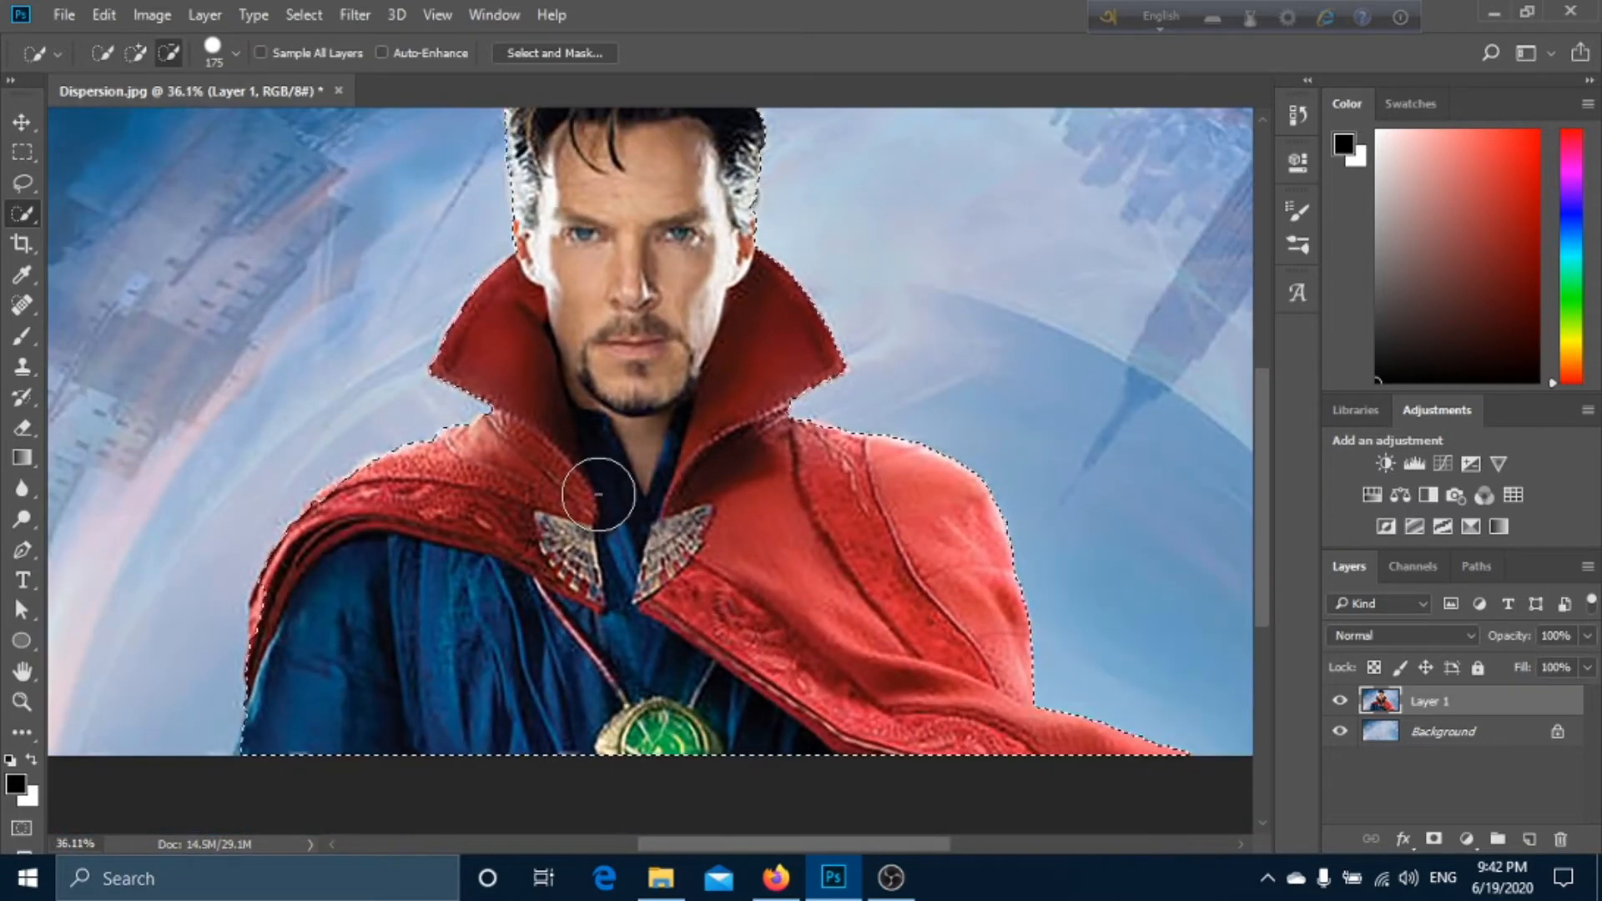
# - Refine the selection in Select and Mask with Smooth 5, Feather 0.5 px and Contrast 5%
pyautogui.click(535, 57)
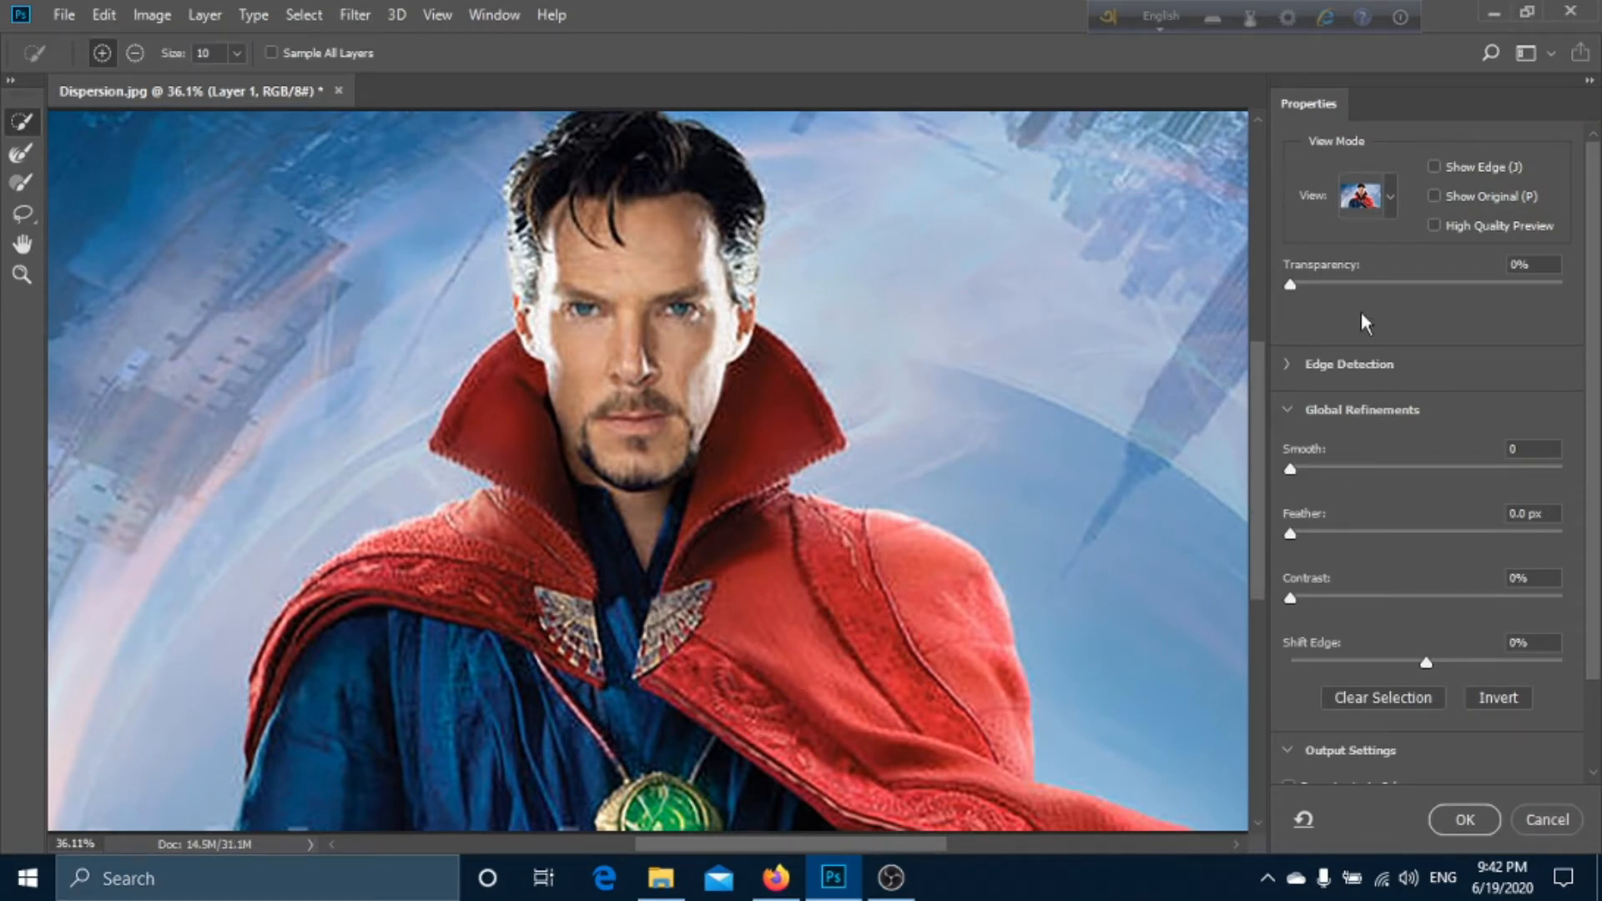
pyautogui.press('Up')
pyautogui.press('Up')
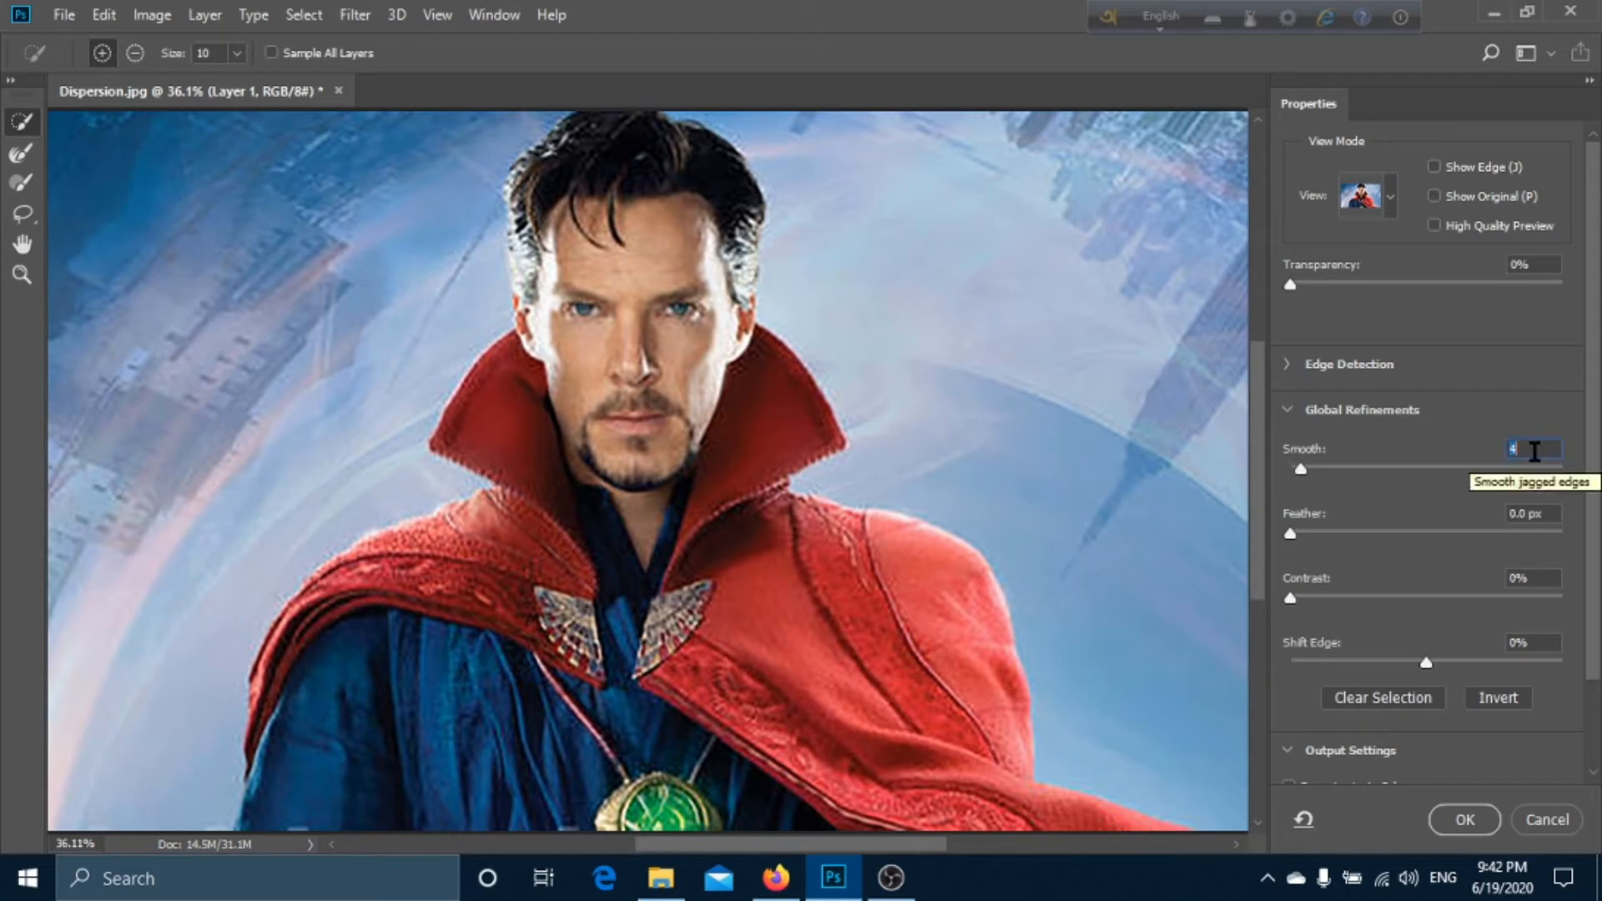
pyautogui.click(1528, 515)
pyautogui.press('Up')
pyautogui.press('Up')
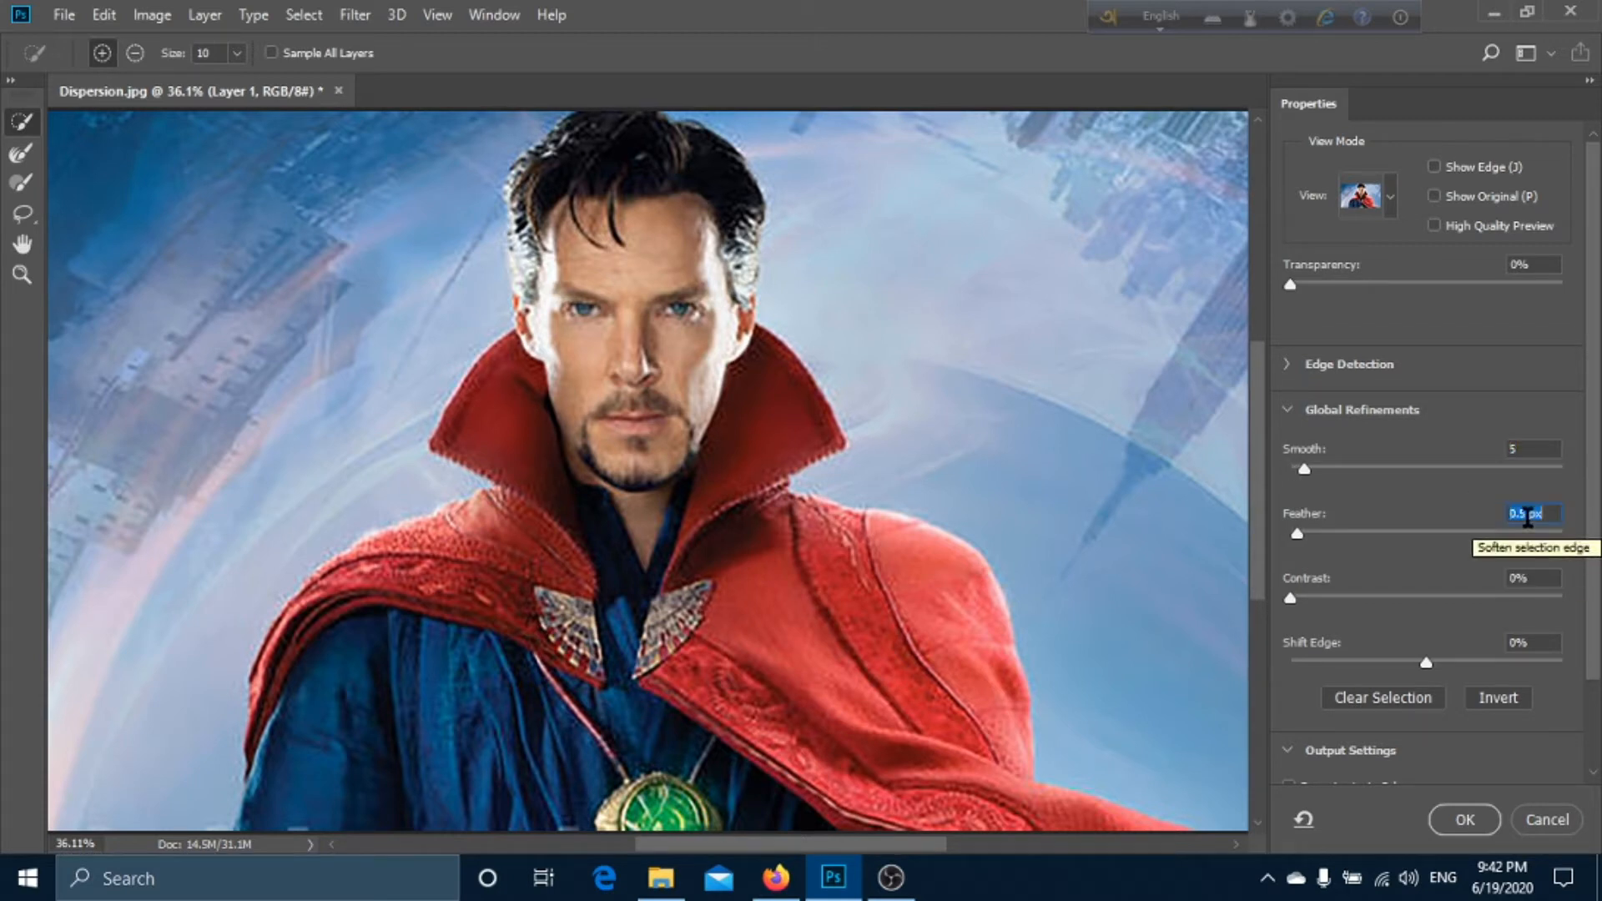
pyautogui.click(1528, 574)
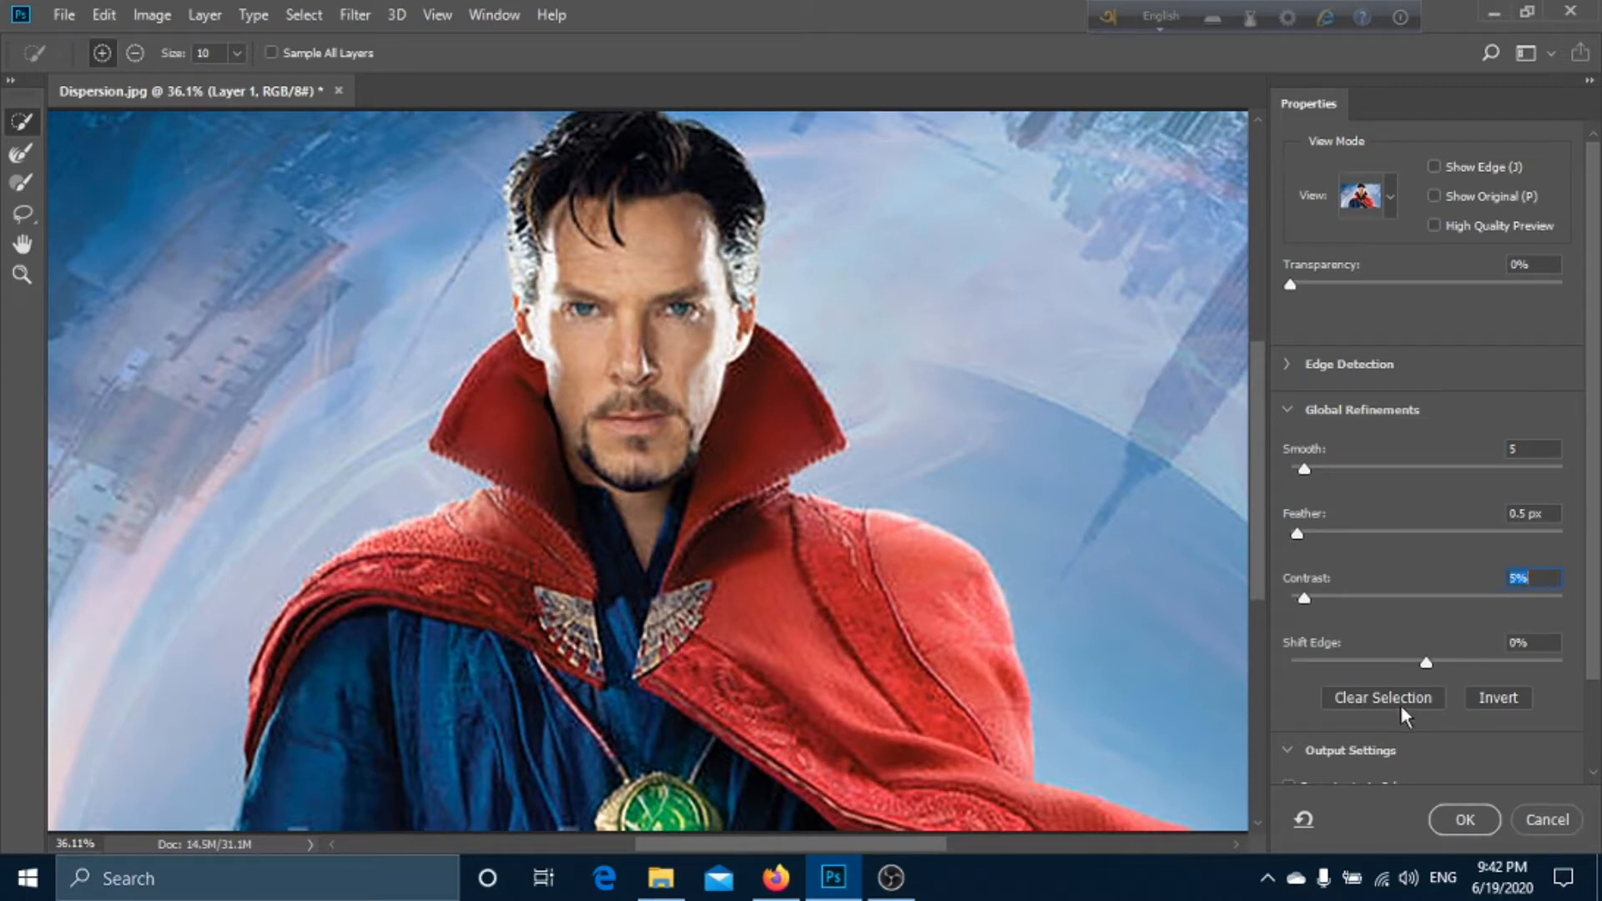
# - Output the refined selection as a Layer Mask on Layer 1
pyautogui.scroll(-3, 1448, 734)
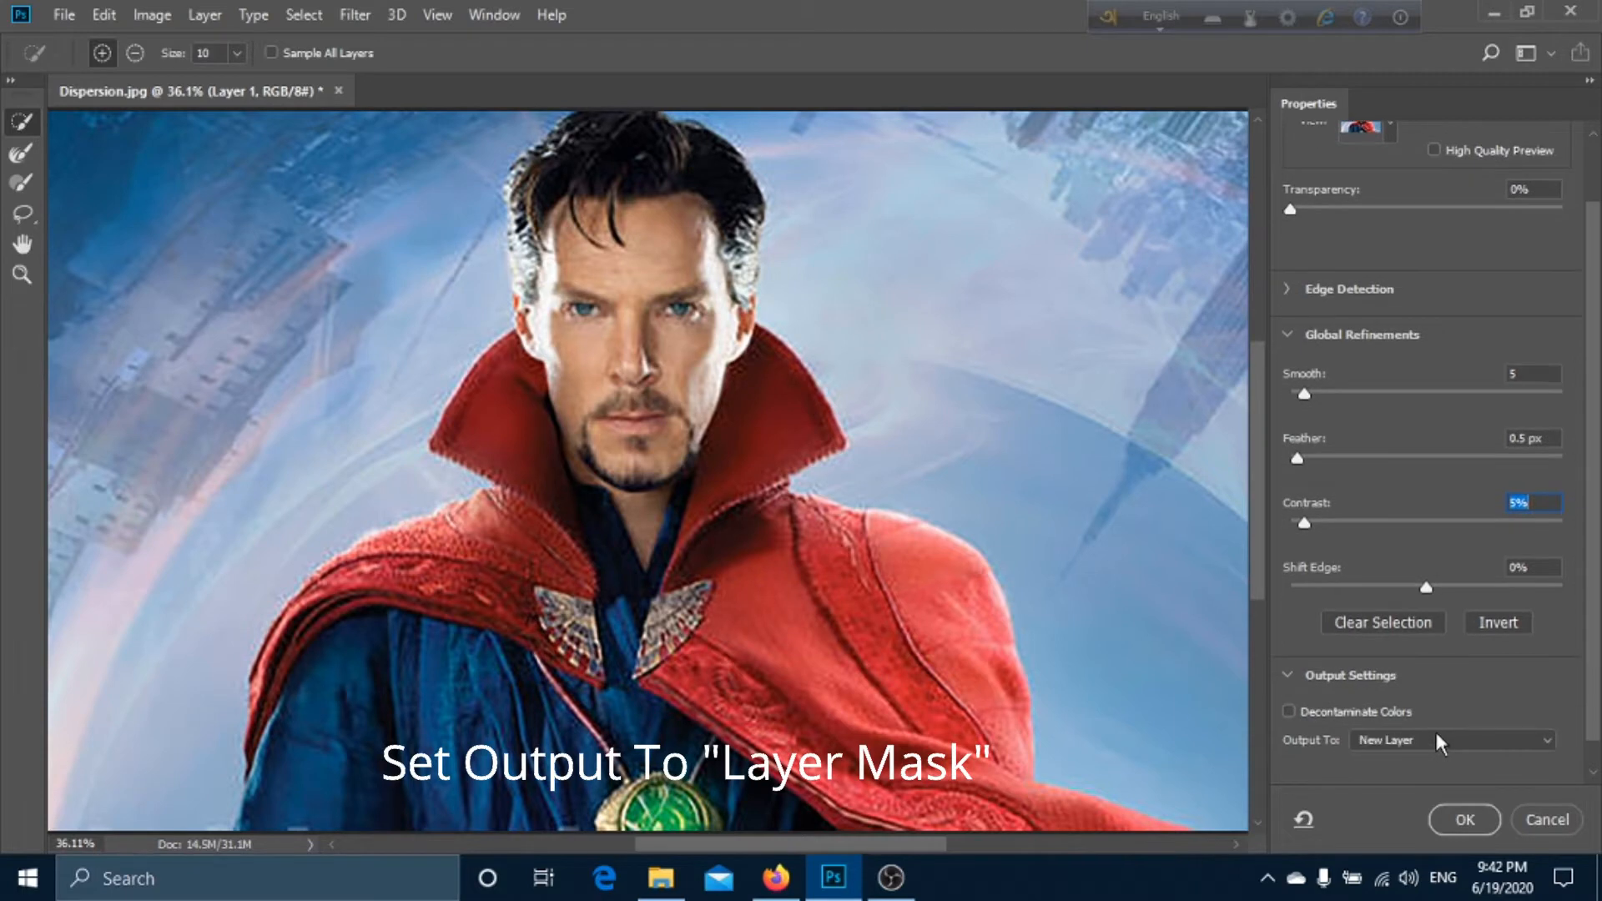
pyautogui.click(1436, 735)
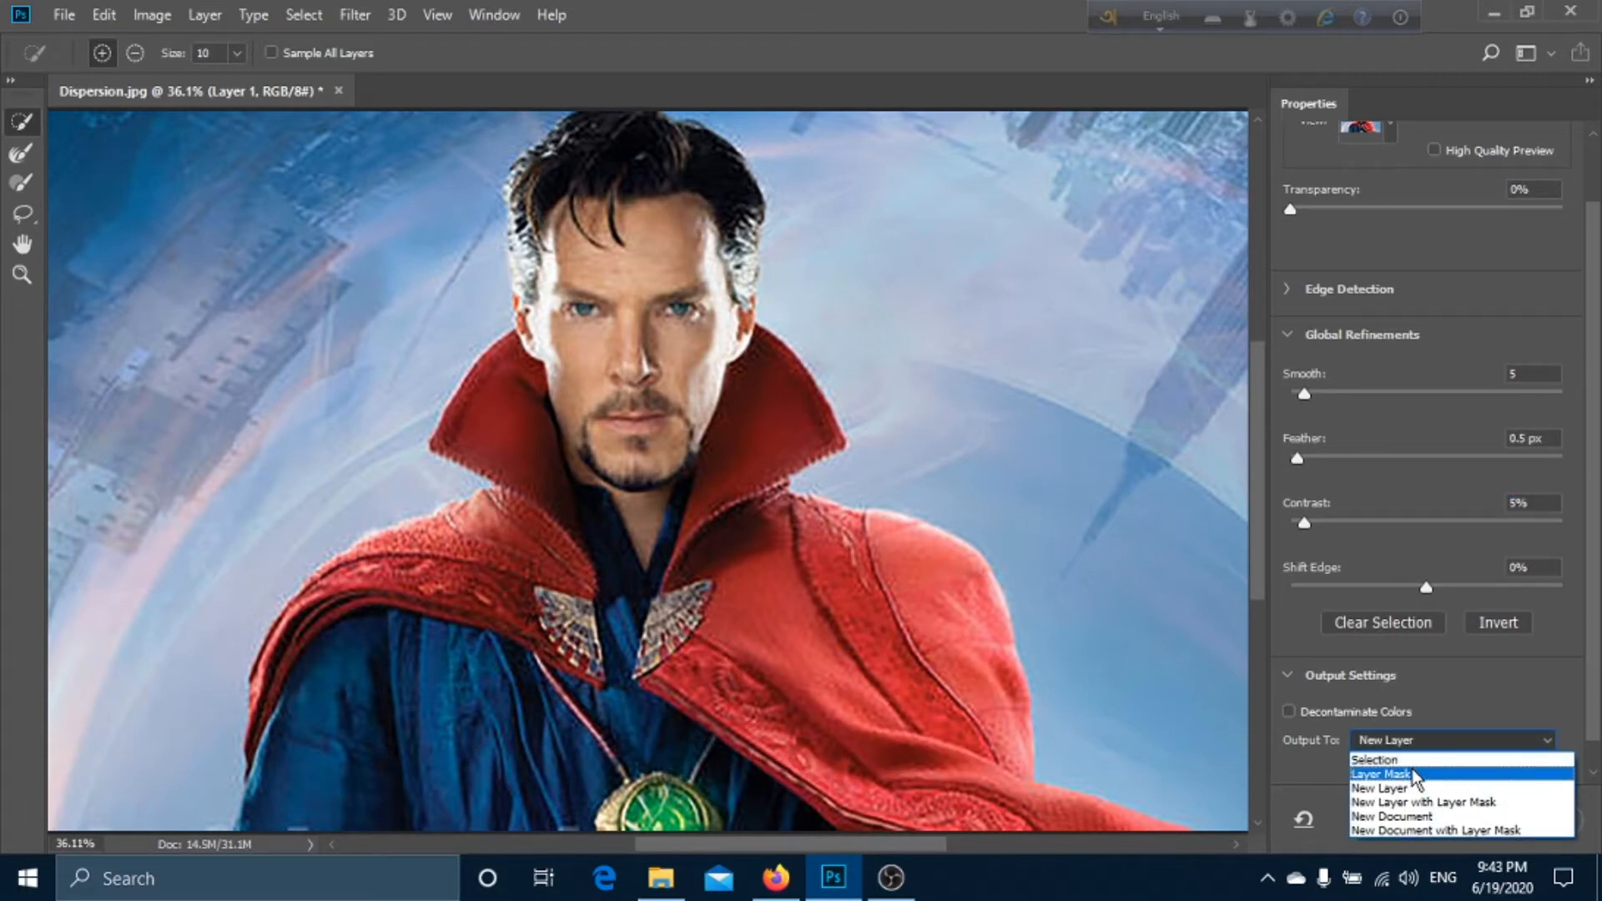
pyautogui.click(1421, 774)
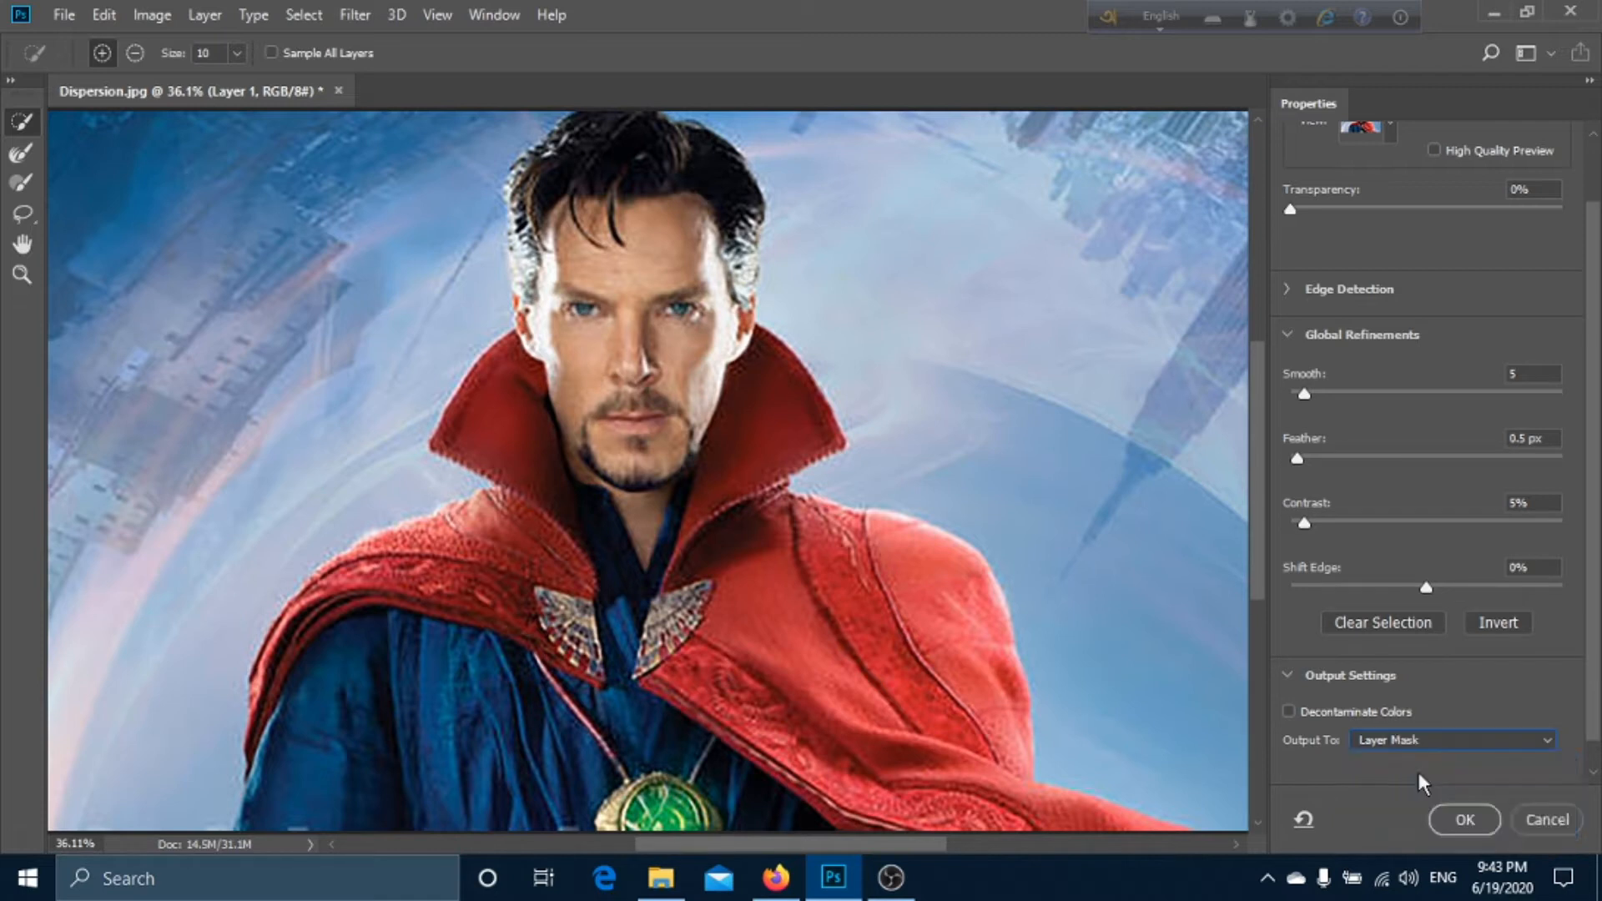
pyautogui.click(1462, 818)
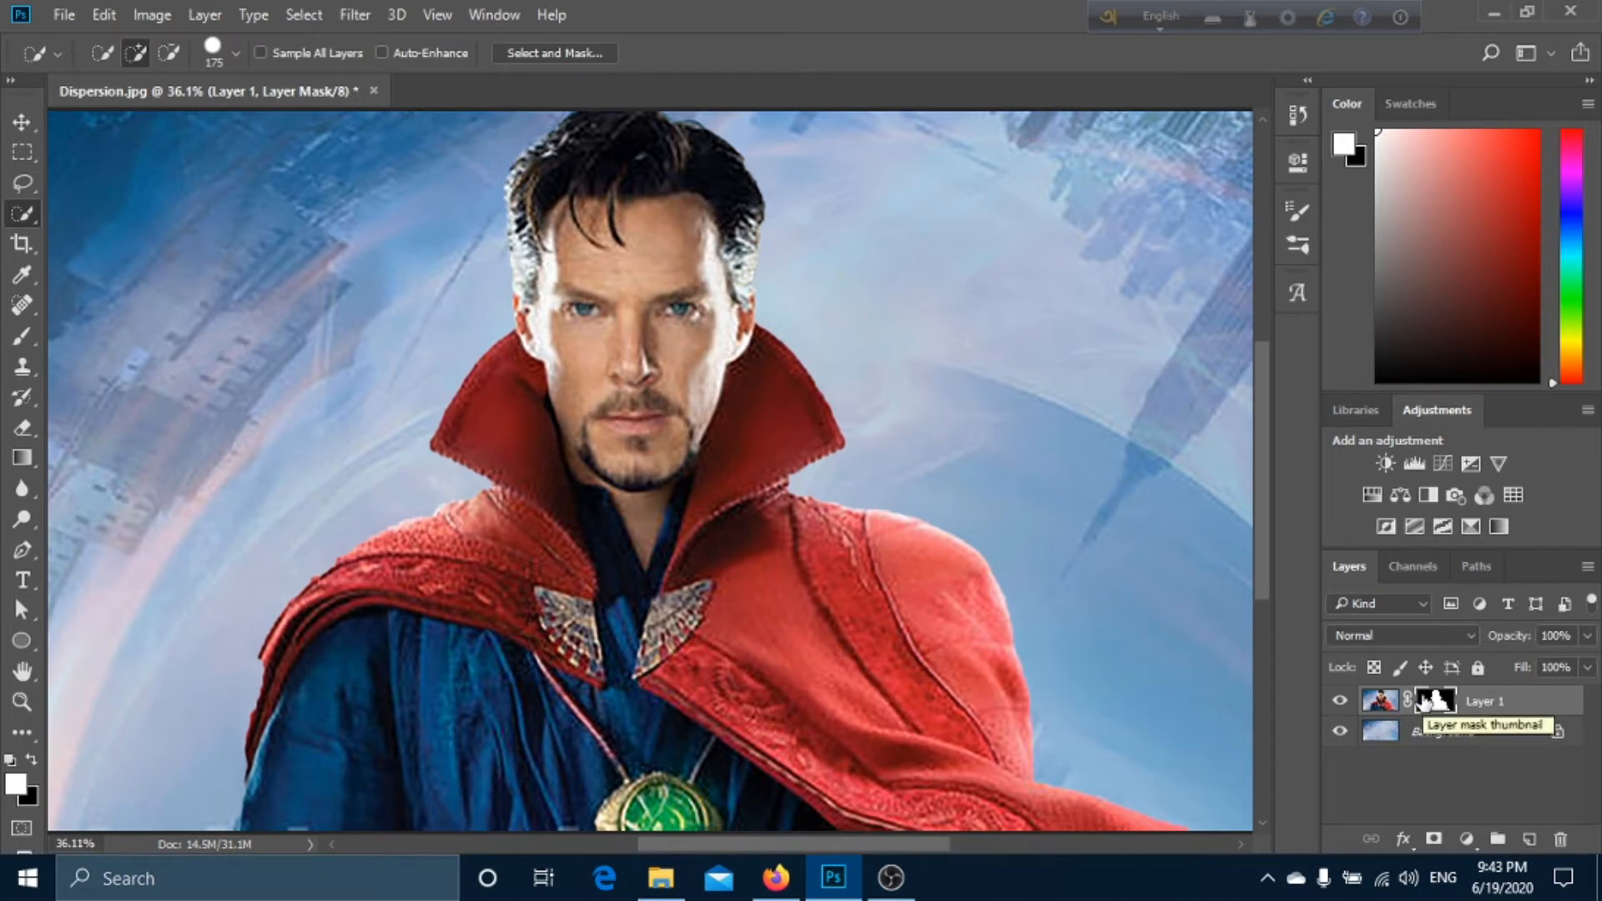
# - Duplicate the masked Layer 1 and apply the layer mask on the copy
pyautogui.moveTo(1423, 703); pyautogui.dragTo(1429, 709)
pyautogui.hotkey('ctrl', 'j')
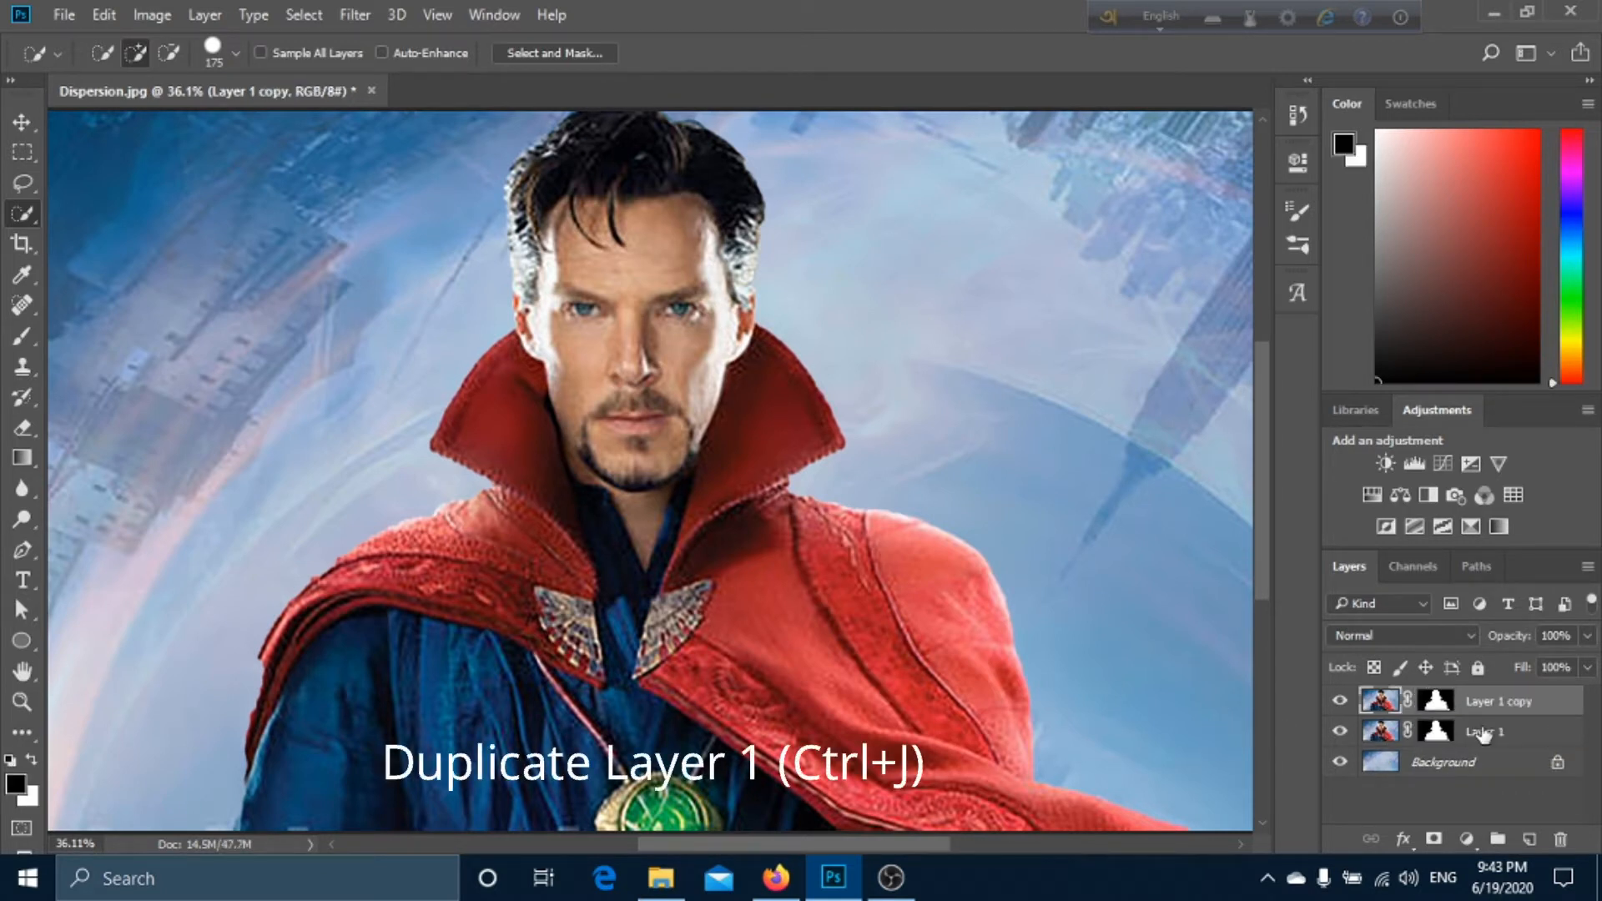
pyautogui.rightClick(1436, 703)
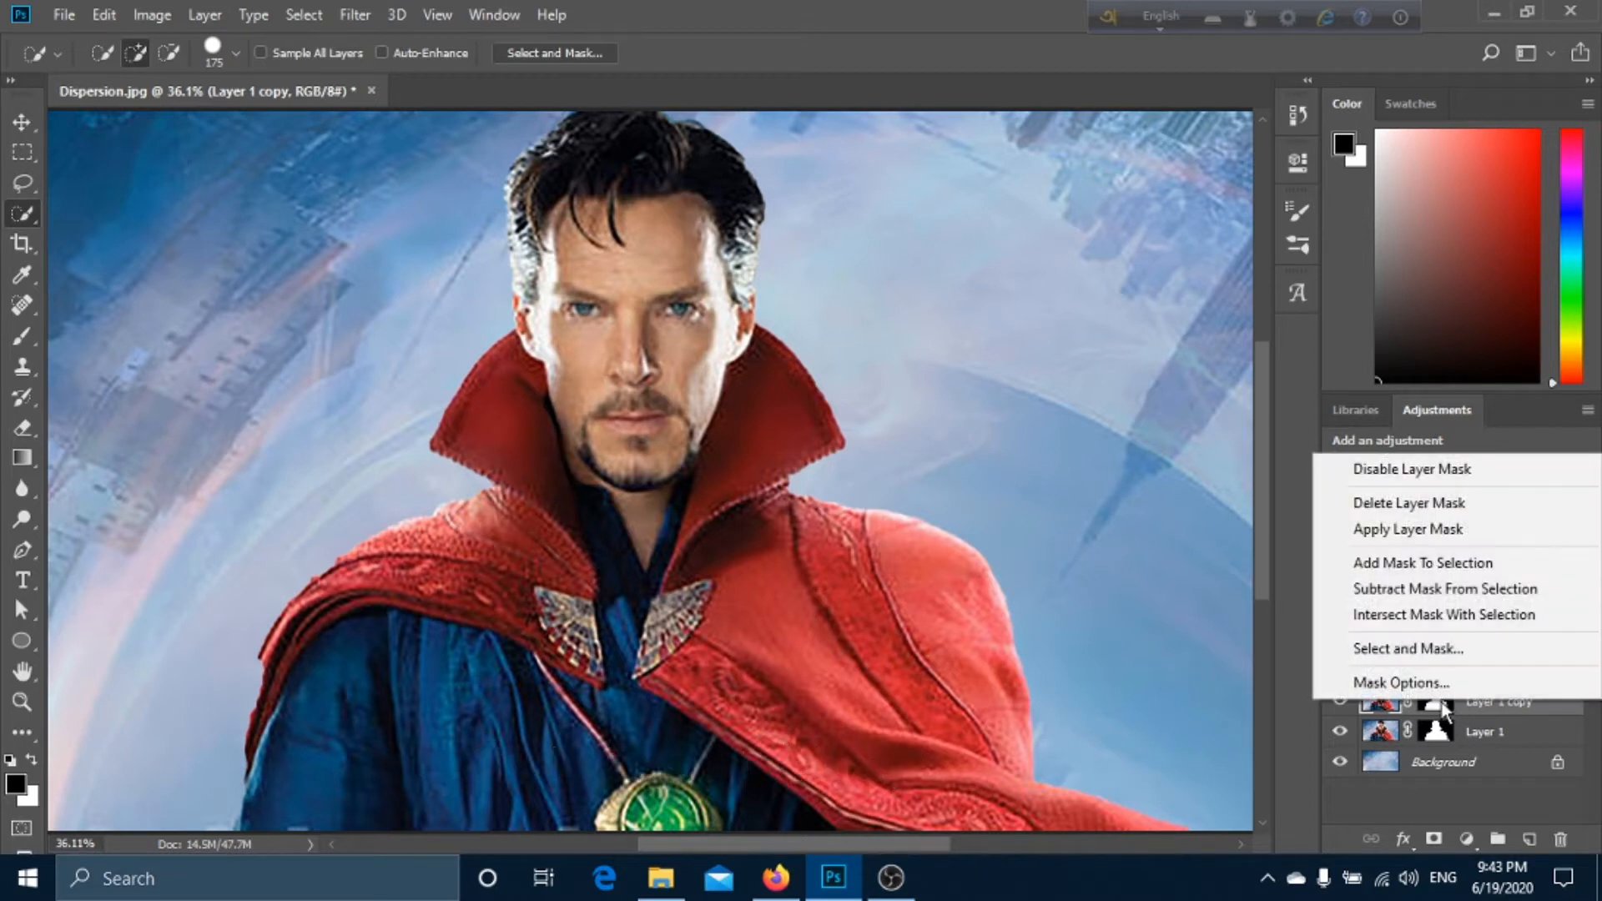
pyautogui.click(1418, 541)
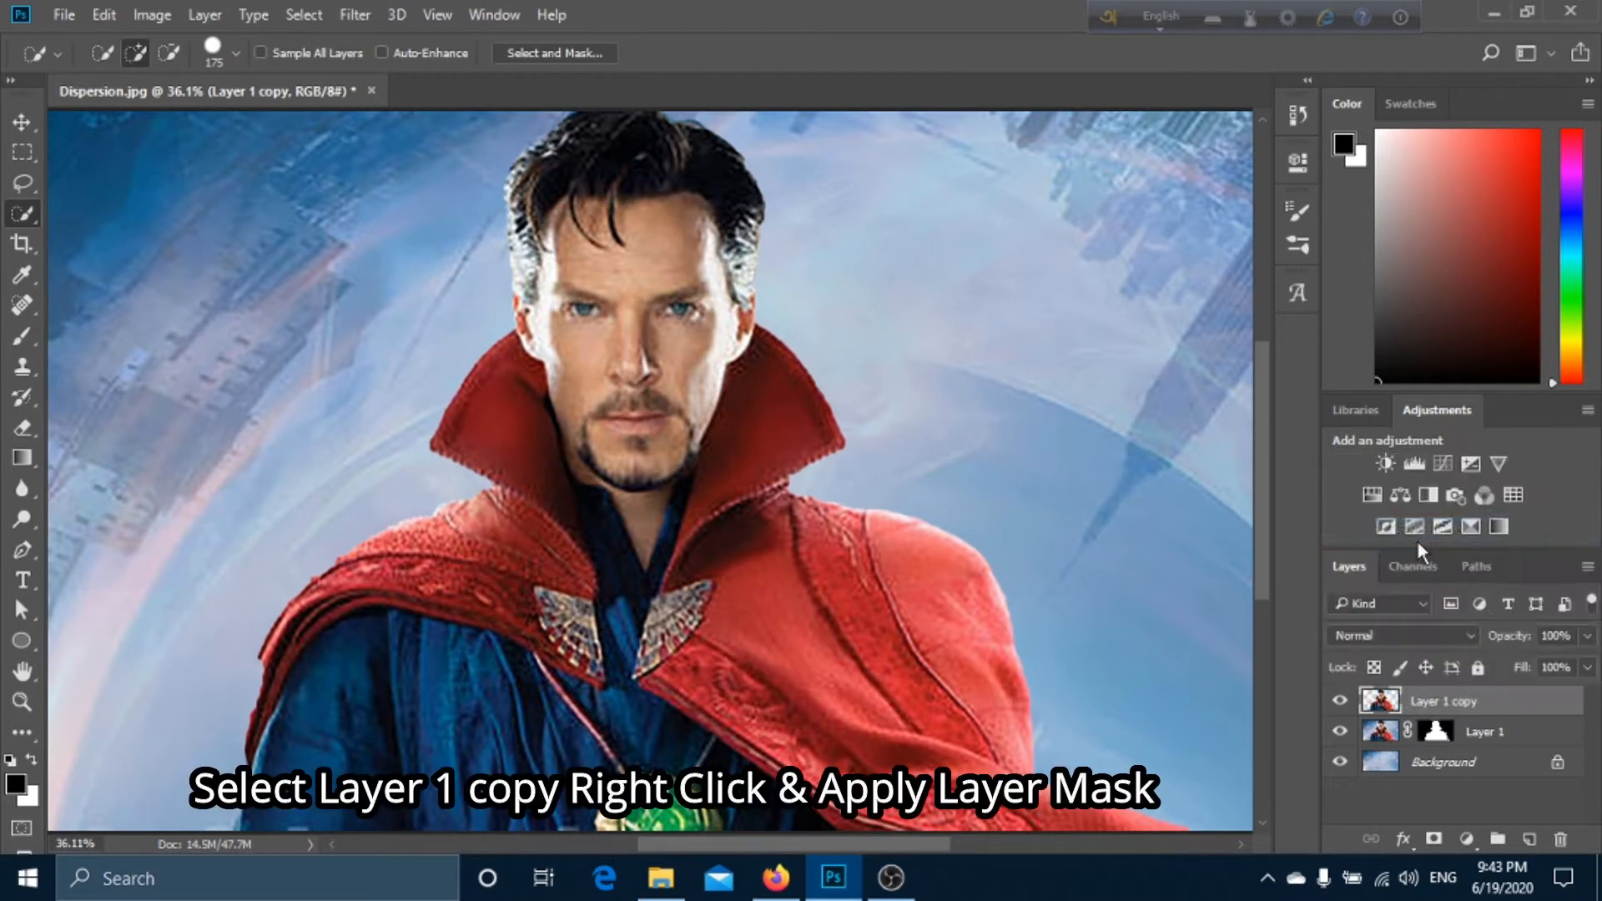
# - Rename the layer copy to Dispersion and duplicate it
pyautogui.doubleClick(1454, 705)
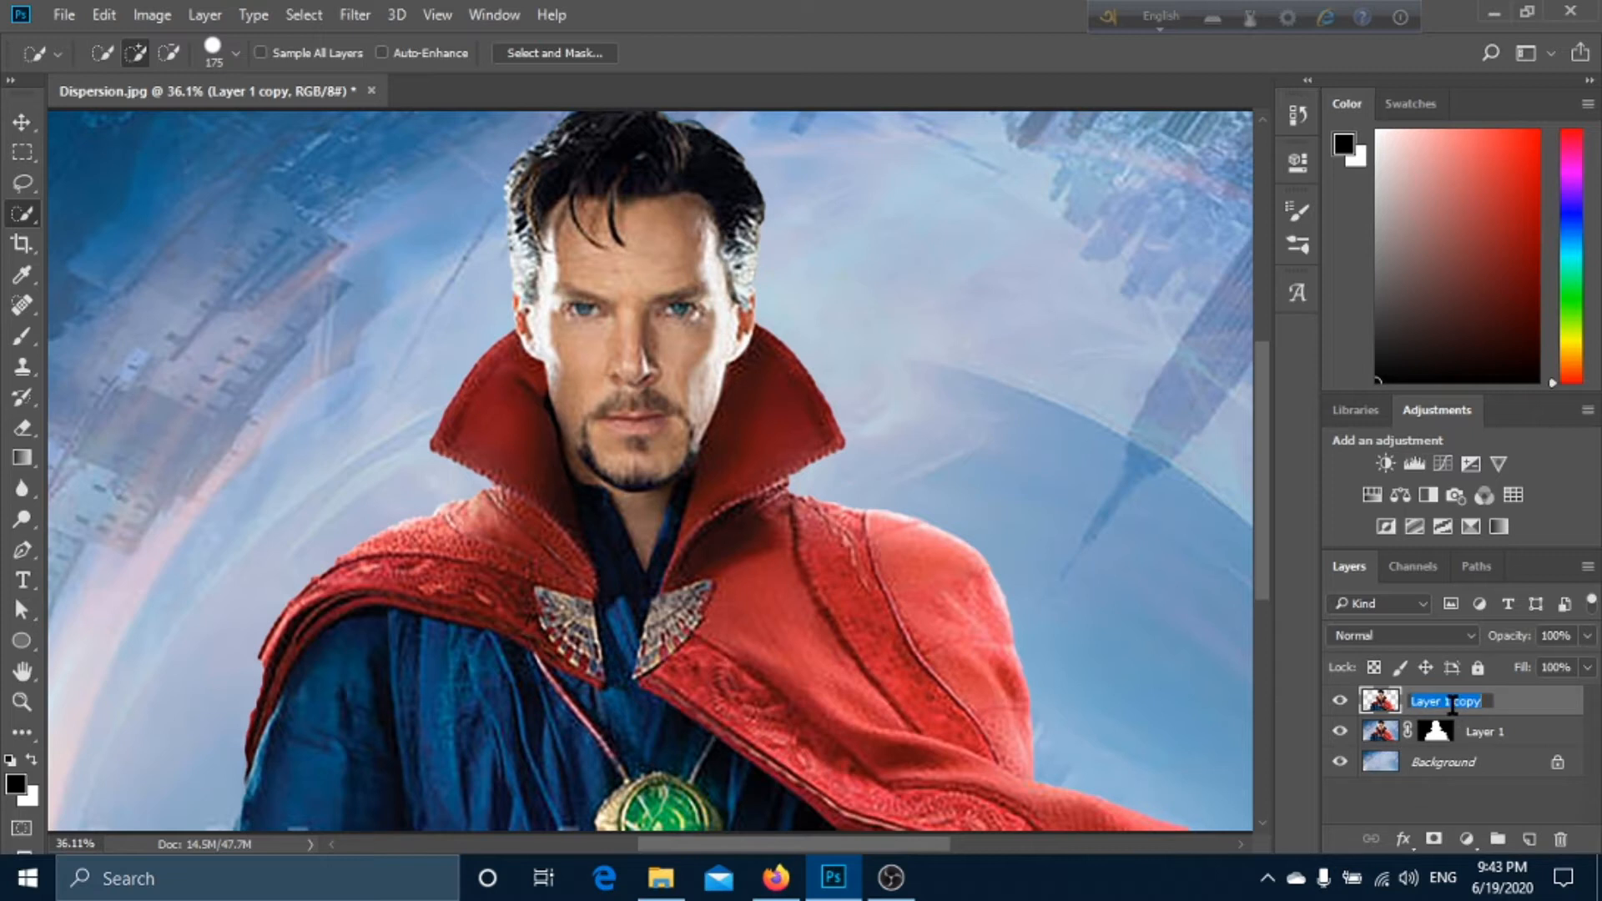
pyautogui.write('Dispersion')
pyautogui.press('Return')
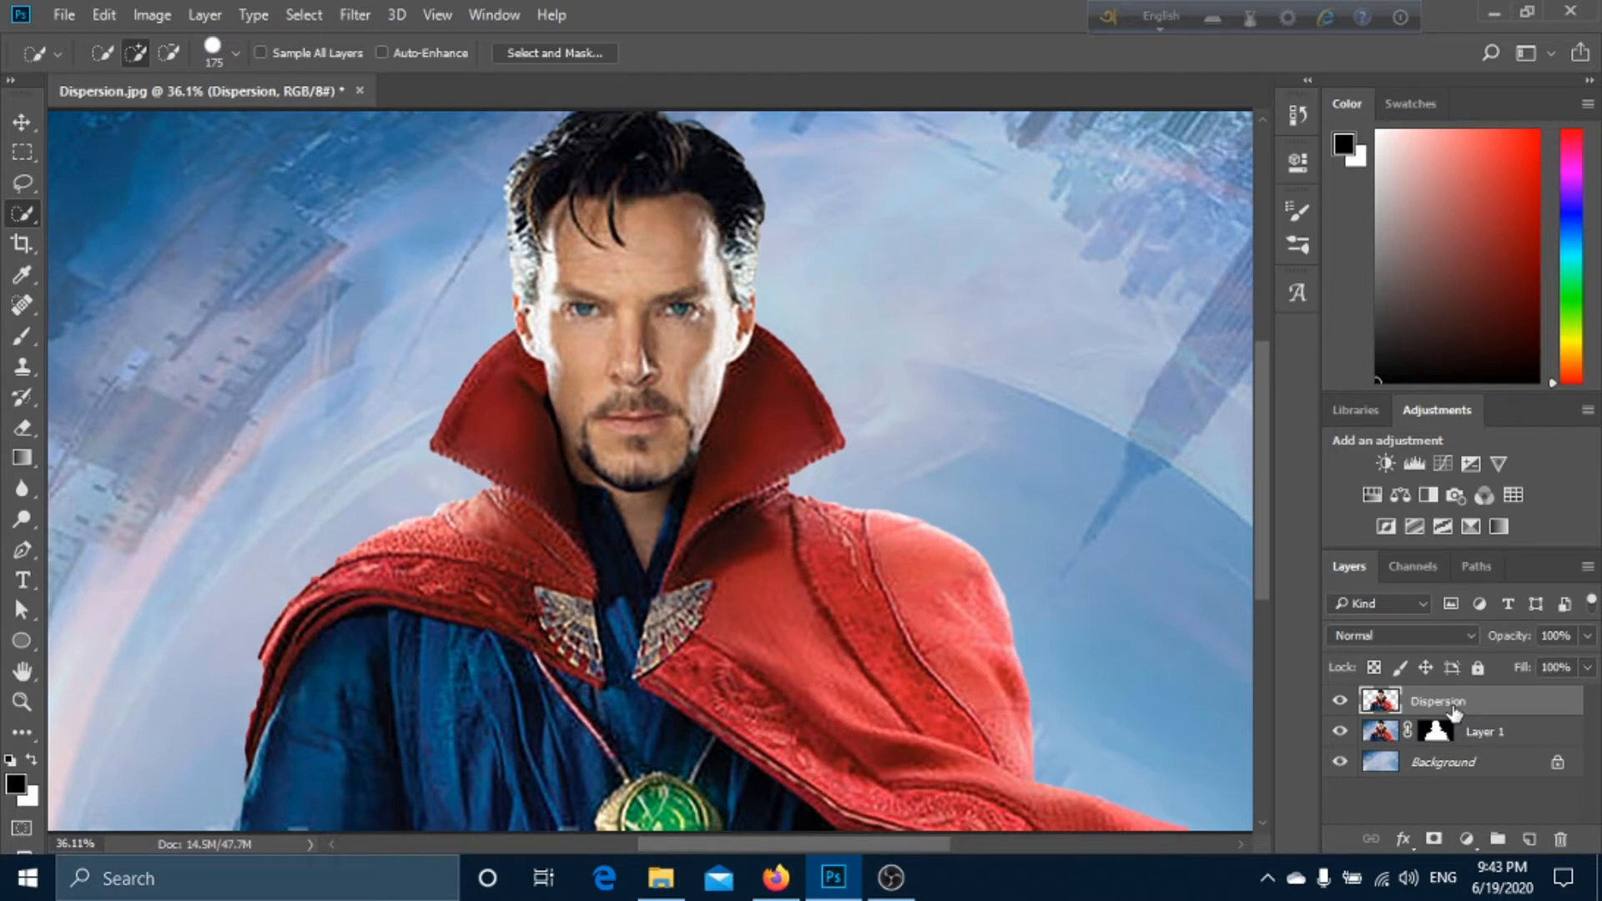
pyautogui.hotkey('ctrl', 'j')
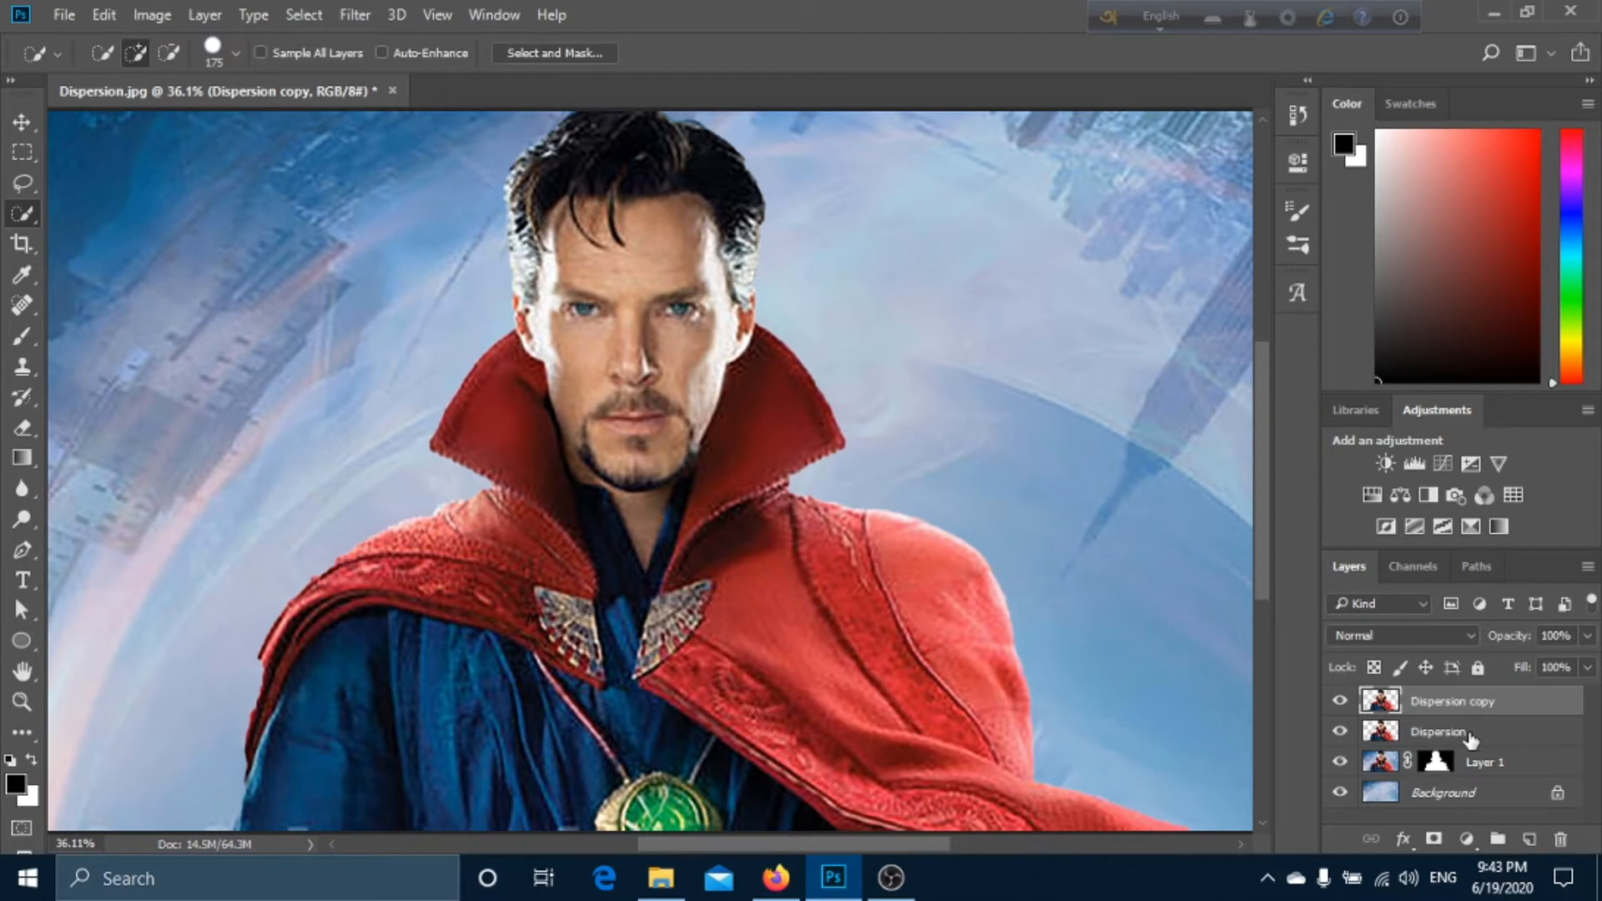
# - Open the original Dispersion layer in the Liquify filter and enlarge the Forward Warp brush to size 1300
pyautogui.click(1478, 734)
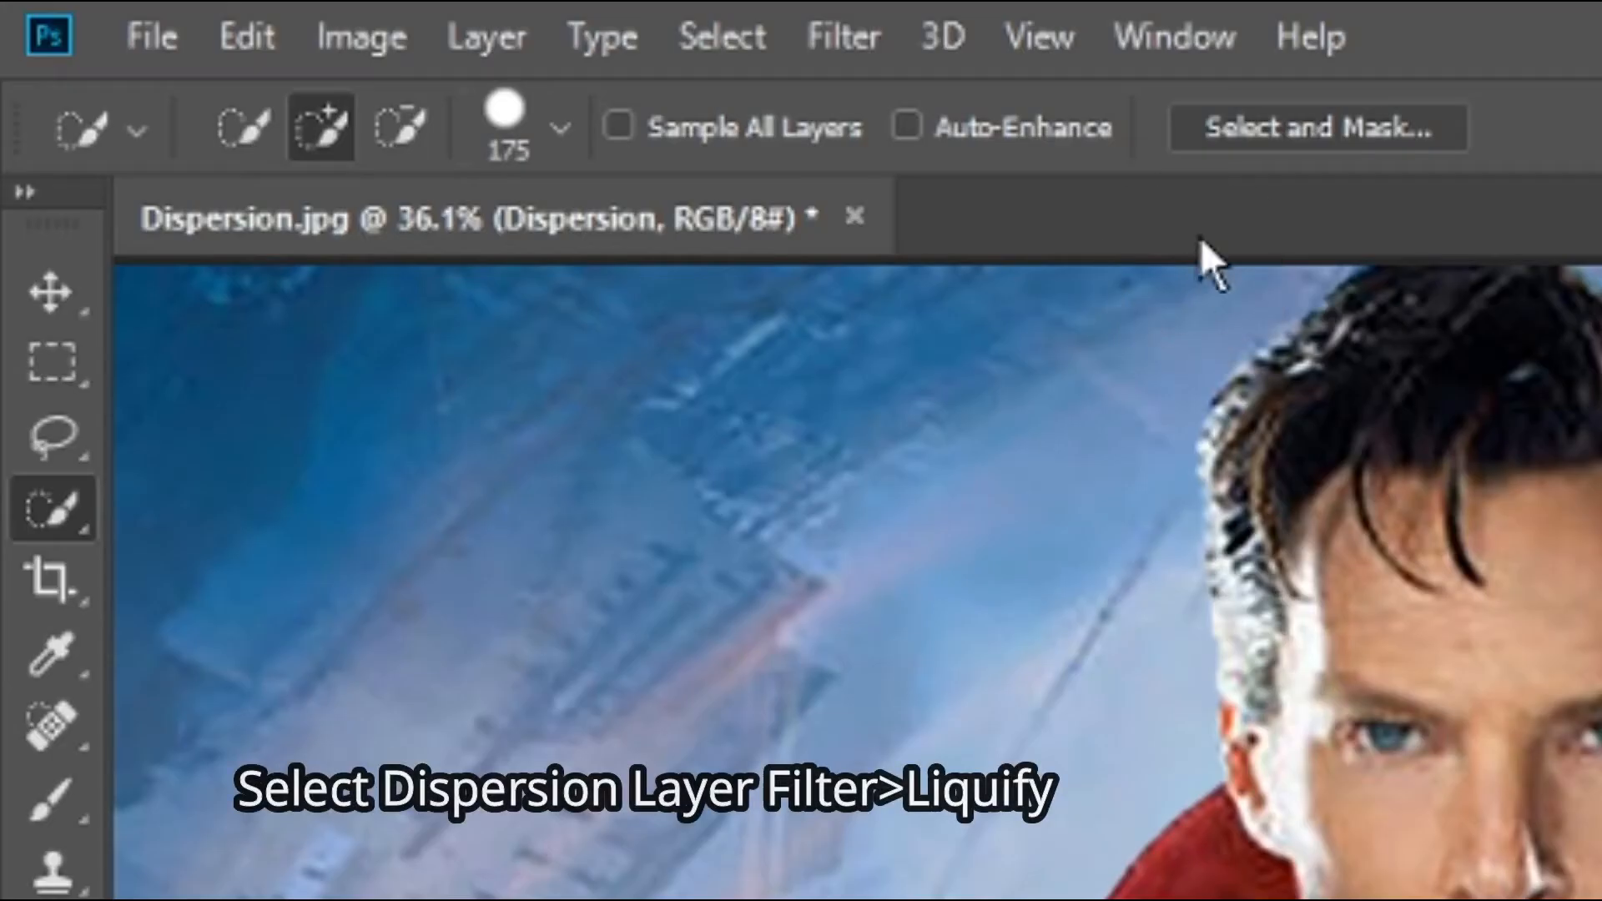
pyautogui.click(853, 59)
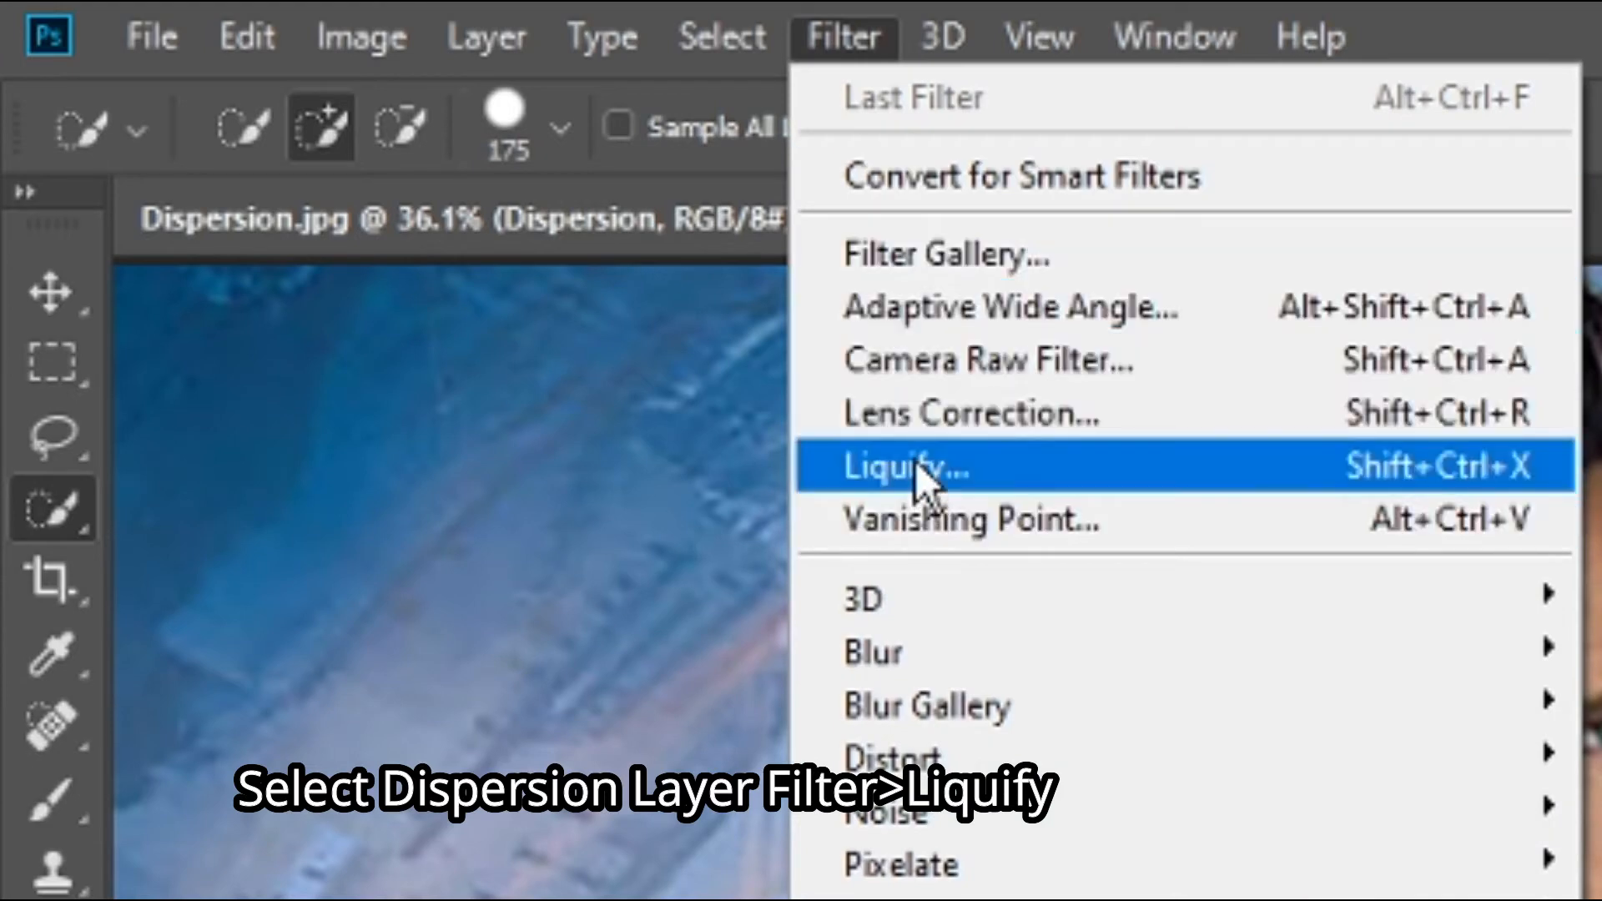
pyautogui.click(1030, 461)
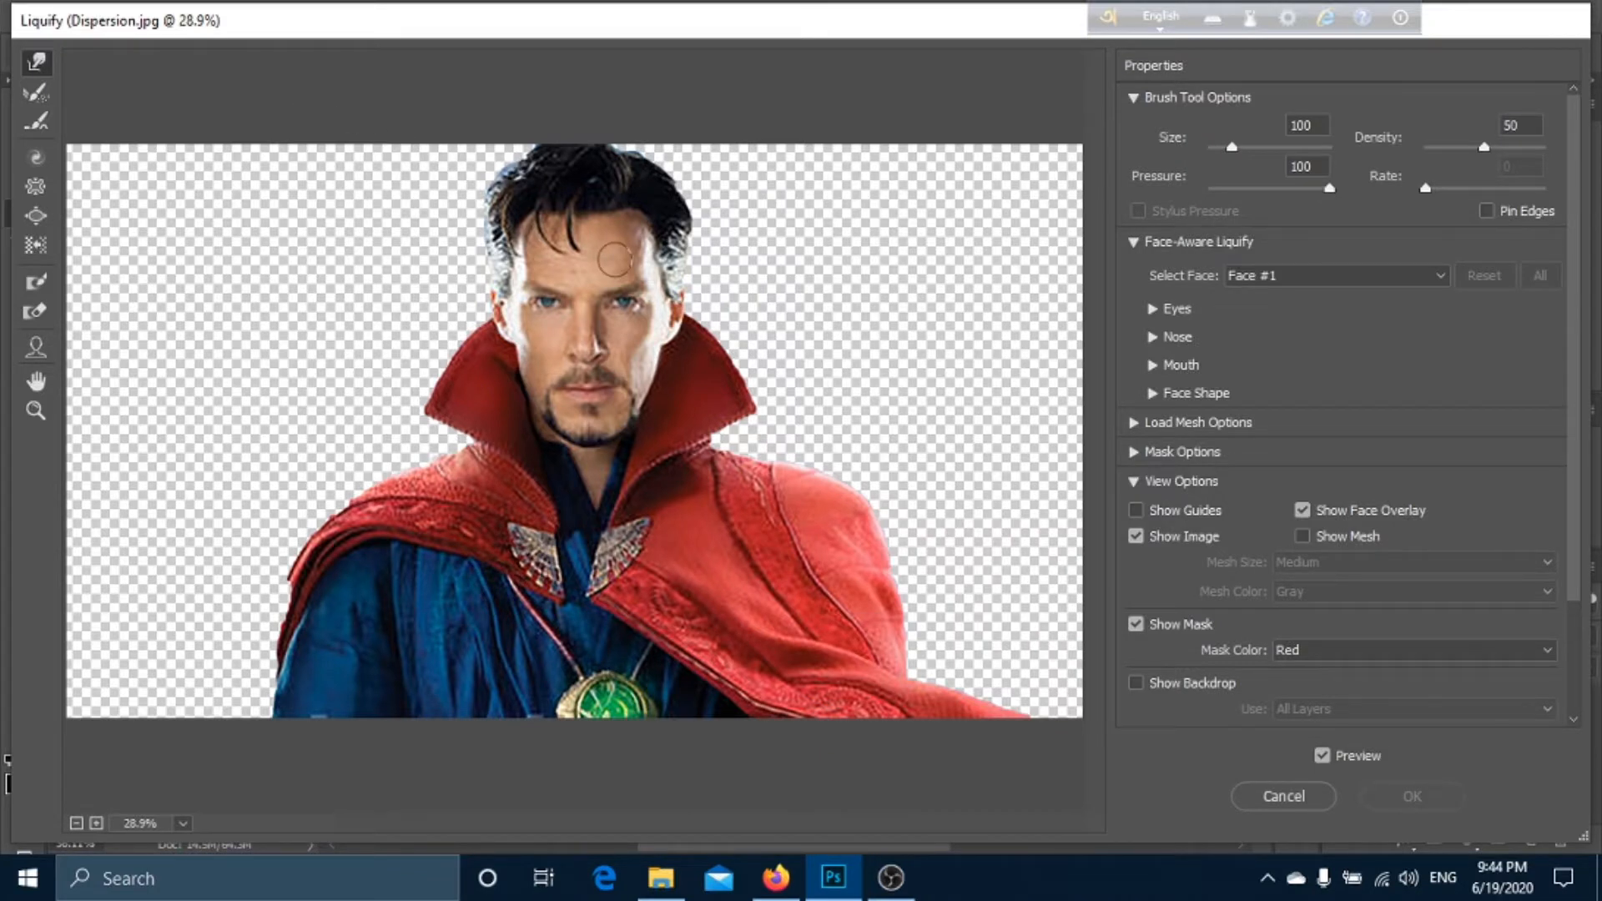
pyautogui.press(']')
pyautogui.press(']')
pyautogui.press(']')
pyautogui.press(']')
pyautogui.press(']')
pyautogui.press(']')
pyautogui.press(']')
pyautogui.press(']')
pyautogui.press(']')
pyautogui.press(']')
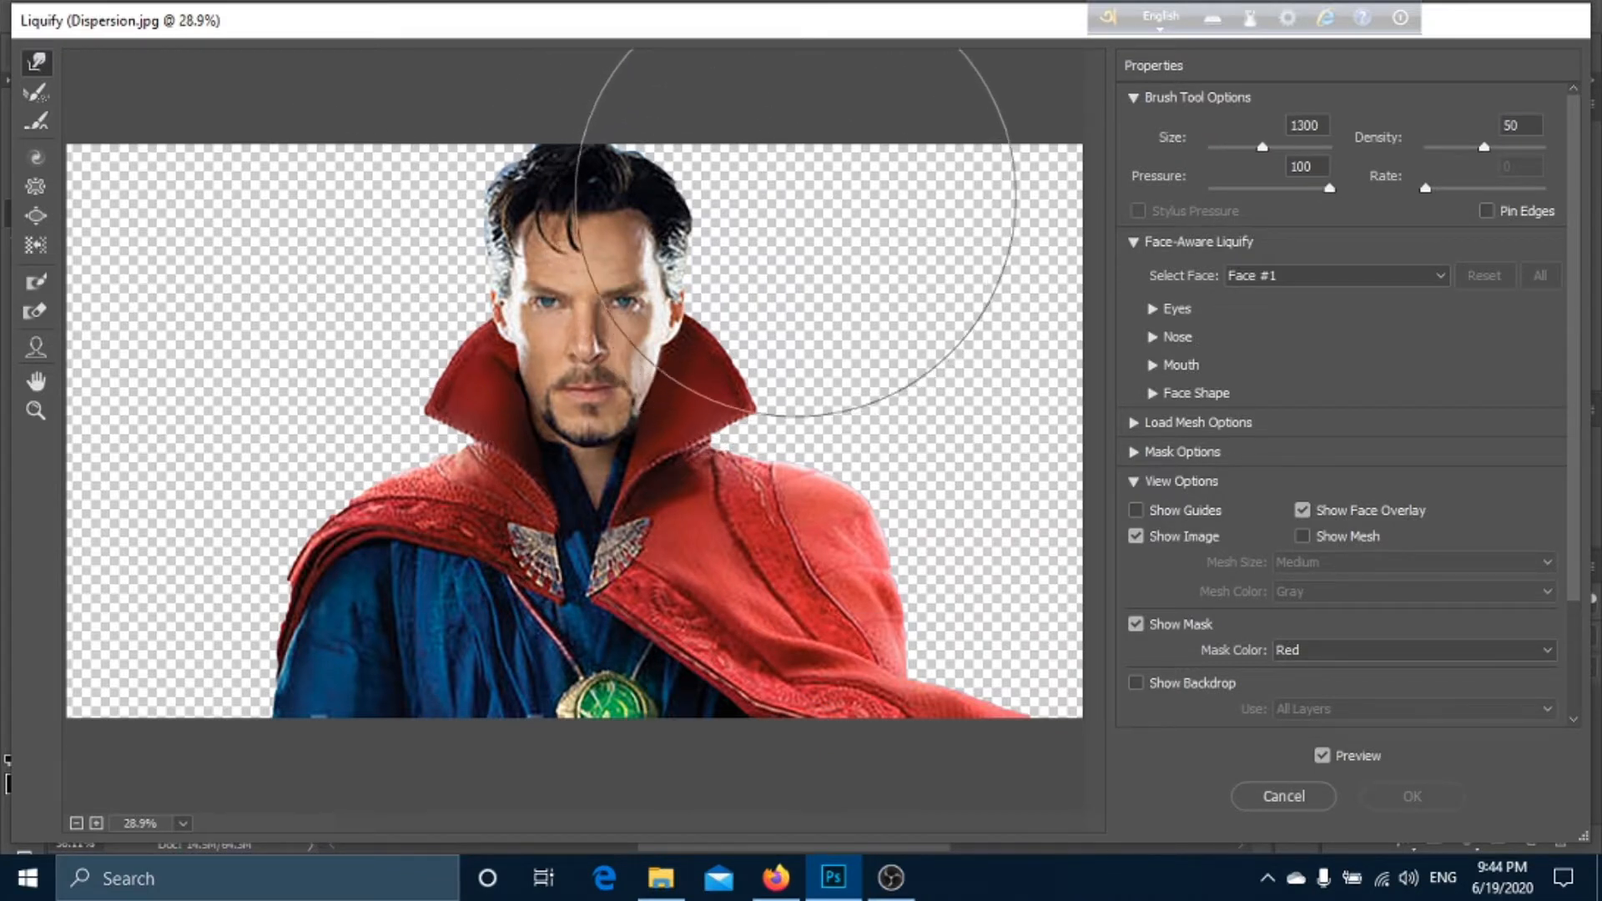
# - Stretch the hair outward and up past the man's left side, reducing the Forward Warp brush to size 700
pyautogui.moveTo(801, 164); pyautogui.dragTo(835, 33)
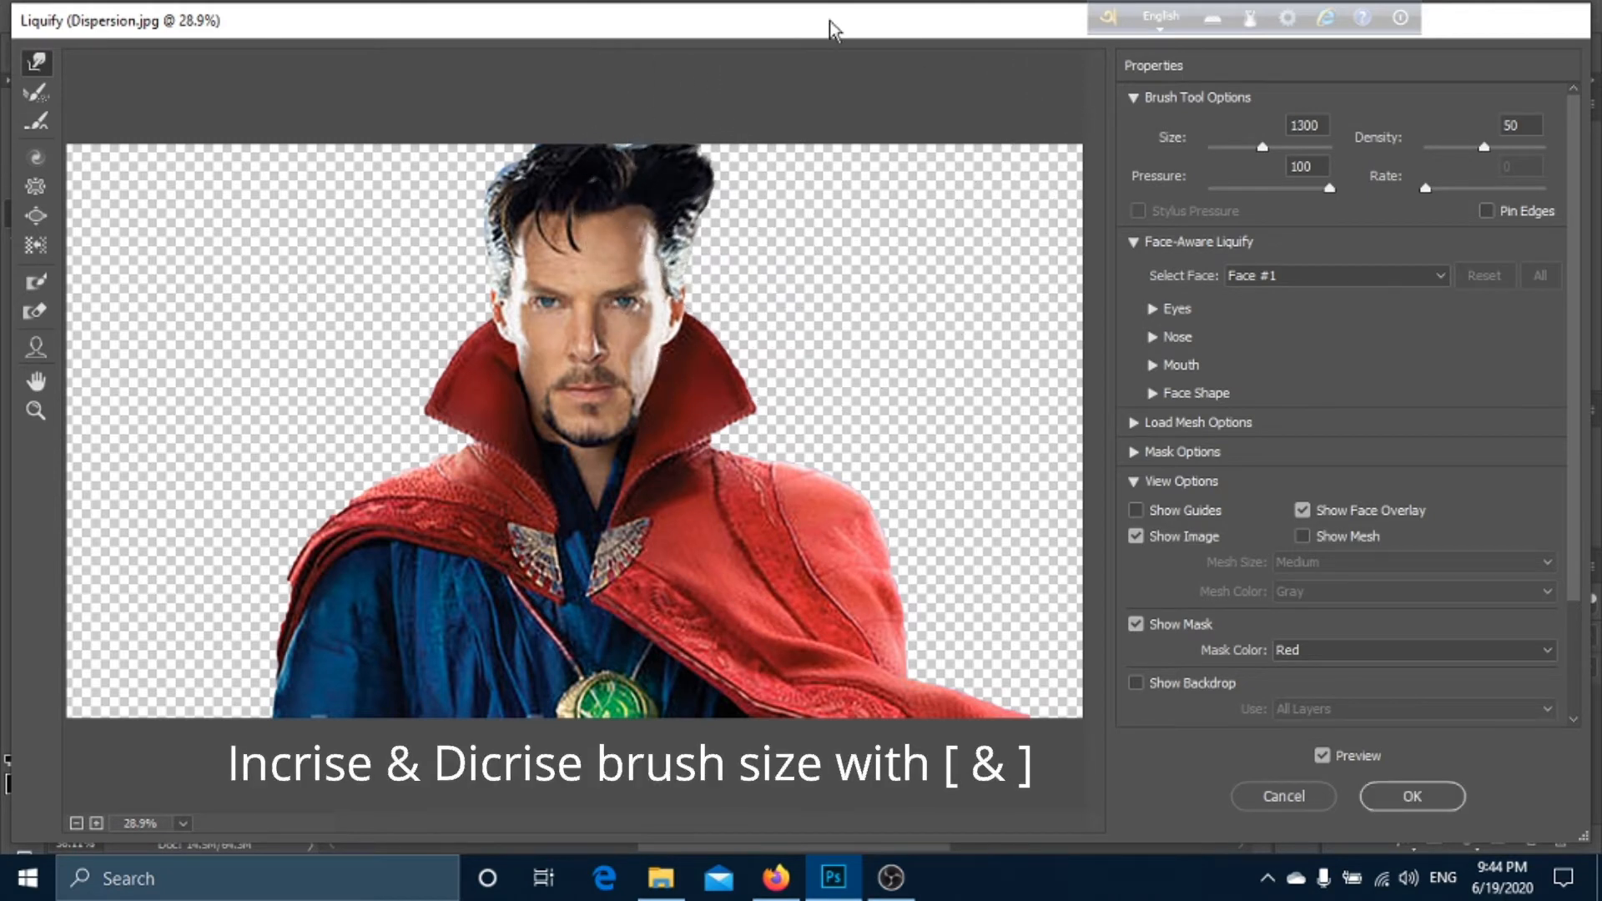
pyautogui.press('[')
pyautogui.press('[')
pyautogui.press('[')
pyautogui.press('[')
pyautogui.press('[')
pyautogui.press('[')
pyautogui.press('[')
pyautogui.press('[')
pyautogui.press('[')
pyautogui.press('[')
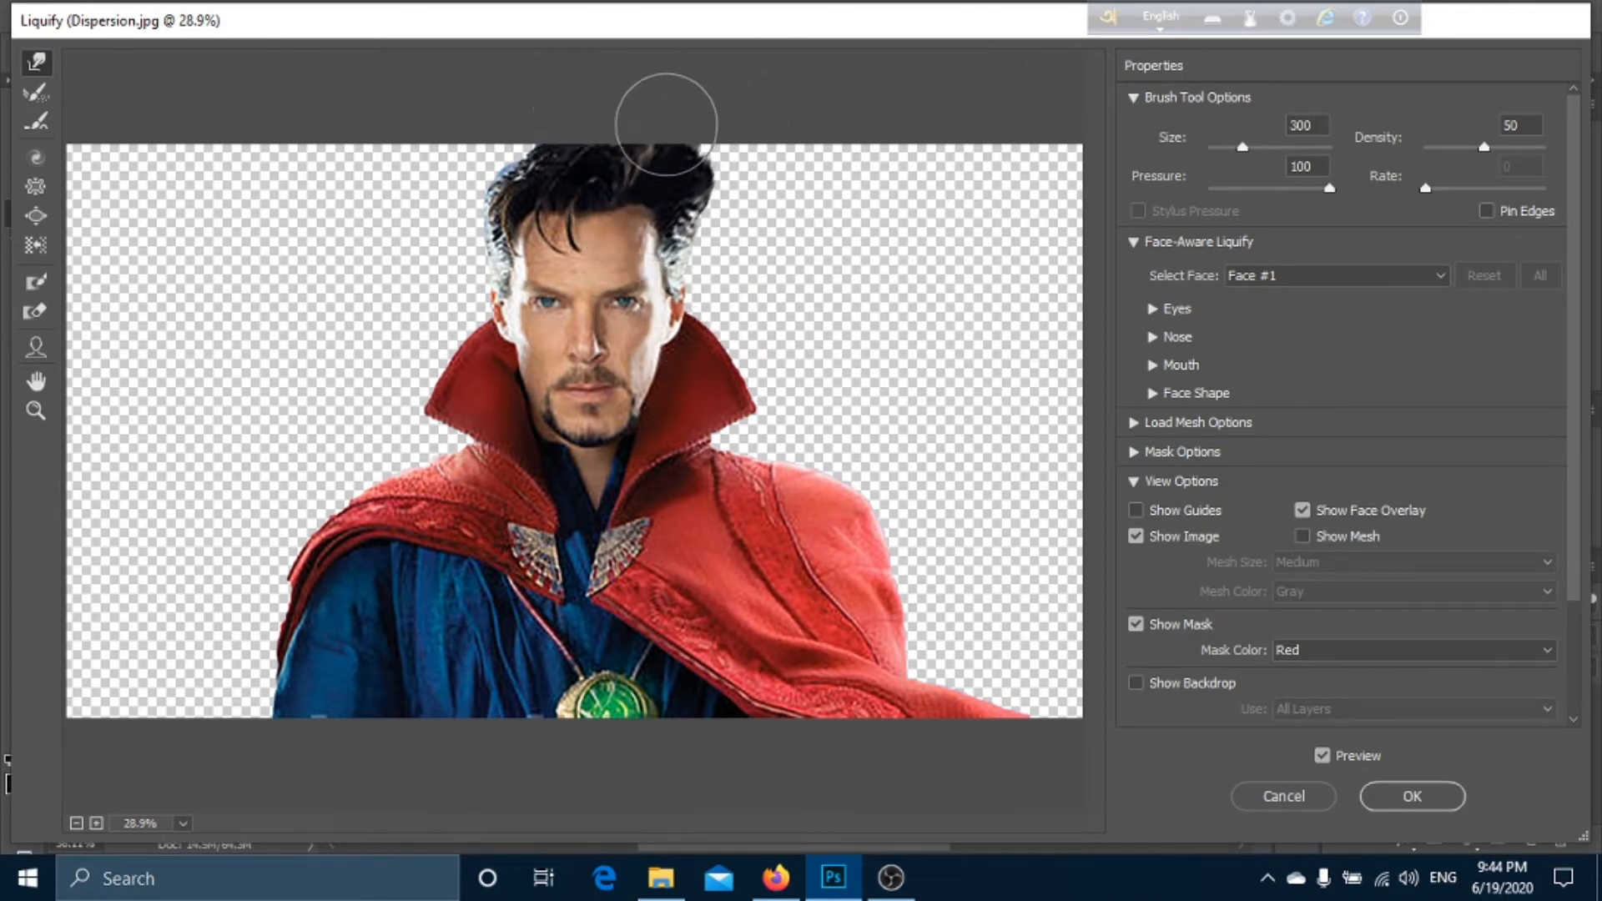
pyautogui.press(']')
pyautogui.press(']')
pyautogui.press(']')
pyautogui.moveTo(734, 200)
pyautogui.mouseDown()
pyautogui.moveTo(793, 142)
pyautogui.moveTo(938, 103)
pyautogui.mouseUp()
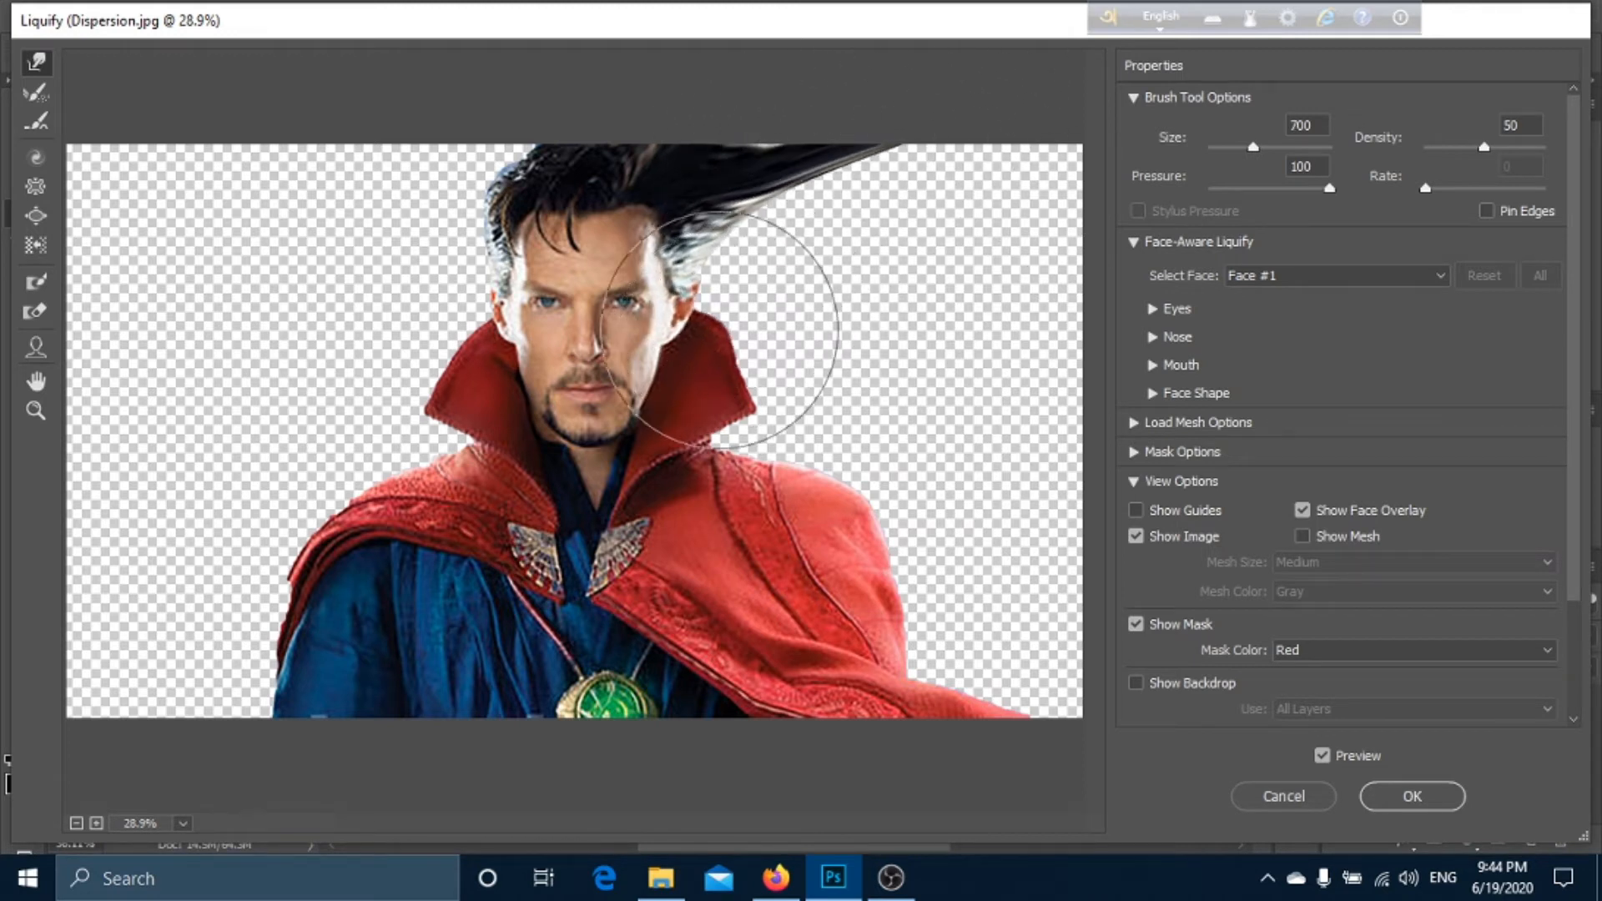
# - Warp the edge of the face and the raised red collar diagonally toward the image's upper-right corner
pyautogui.press(']')
pyautogui.moveTo(780, 315); pyautogui.dragTo(937, 196)
pyautogui.moveTo(822, 268); pyautogui.dragTo(984, 159)
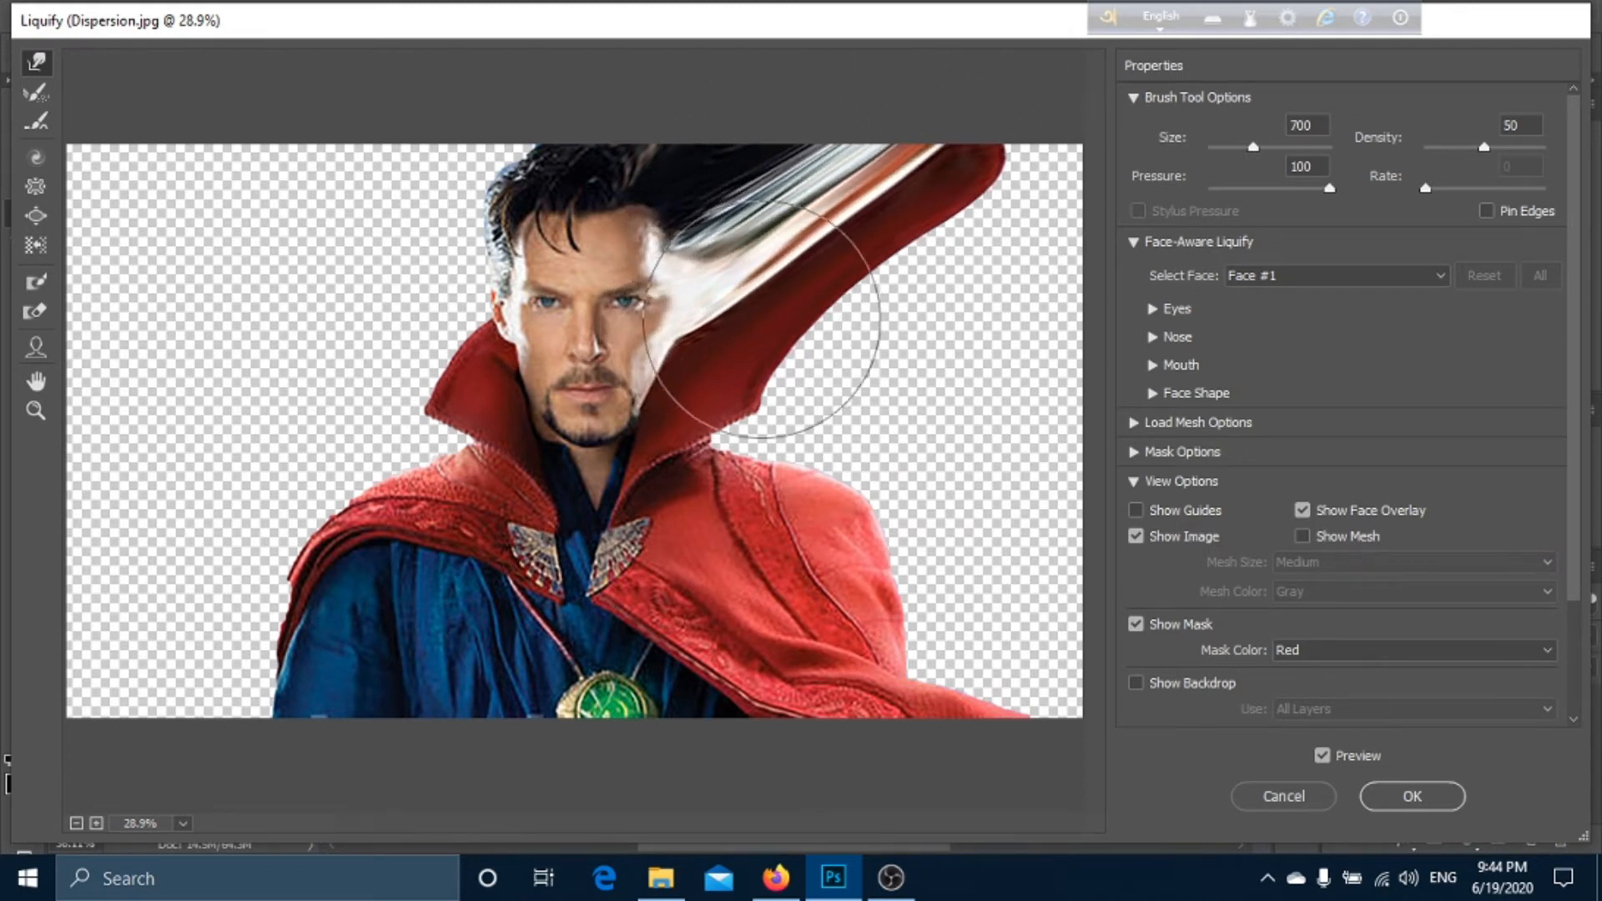
pyautogui.moveTo(787, 347)
pyautogui.mouseDown()
pyautogui.moveTo(1056, 225)
pyautogui.moveTo(1043, 217)
pyautogui.mouseUp()
pyautogui.moveTo(776, 450)
pyautogui.mouseDown()
pyautogui.moveTo(865, 393)
pyautogui.moveTo(1076, 187)
pyautogui.mouseUp()
# - Stretch the cape's shoulder and lower edge out to the image's right edge and apply the Liquify filter
pyautogui.moveTo(889, 536); pyautogui.dragTo(943, 430)
pyautogui.moveTo(936, 546); pyautogui.dragTo(1131, 426)
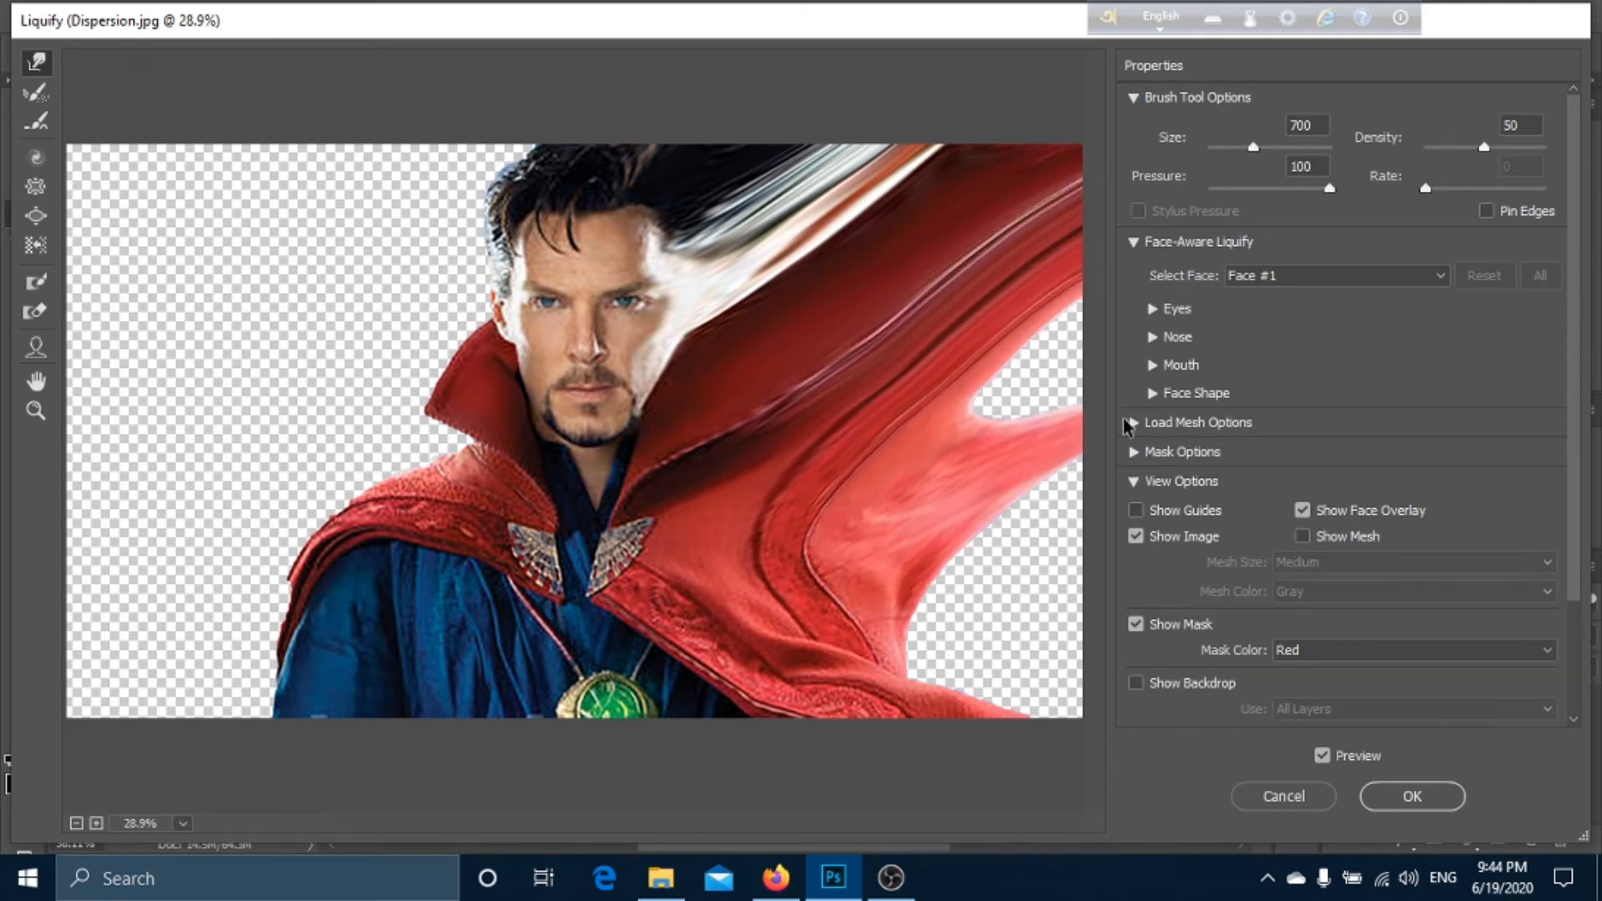
pyautogui.moveTo(997, 431); pyautogui.dragTo(1125, 286)
pyautogui.moveTo(990, 679)
pyautogui.mouseDown()
pyautogui.moveTo(972, 751)
pyautogui.moveTo(1156, 596)
pyautogui.moveTo(1152, 376)
pyautogui.mouseUp()
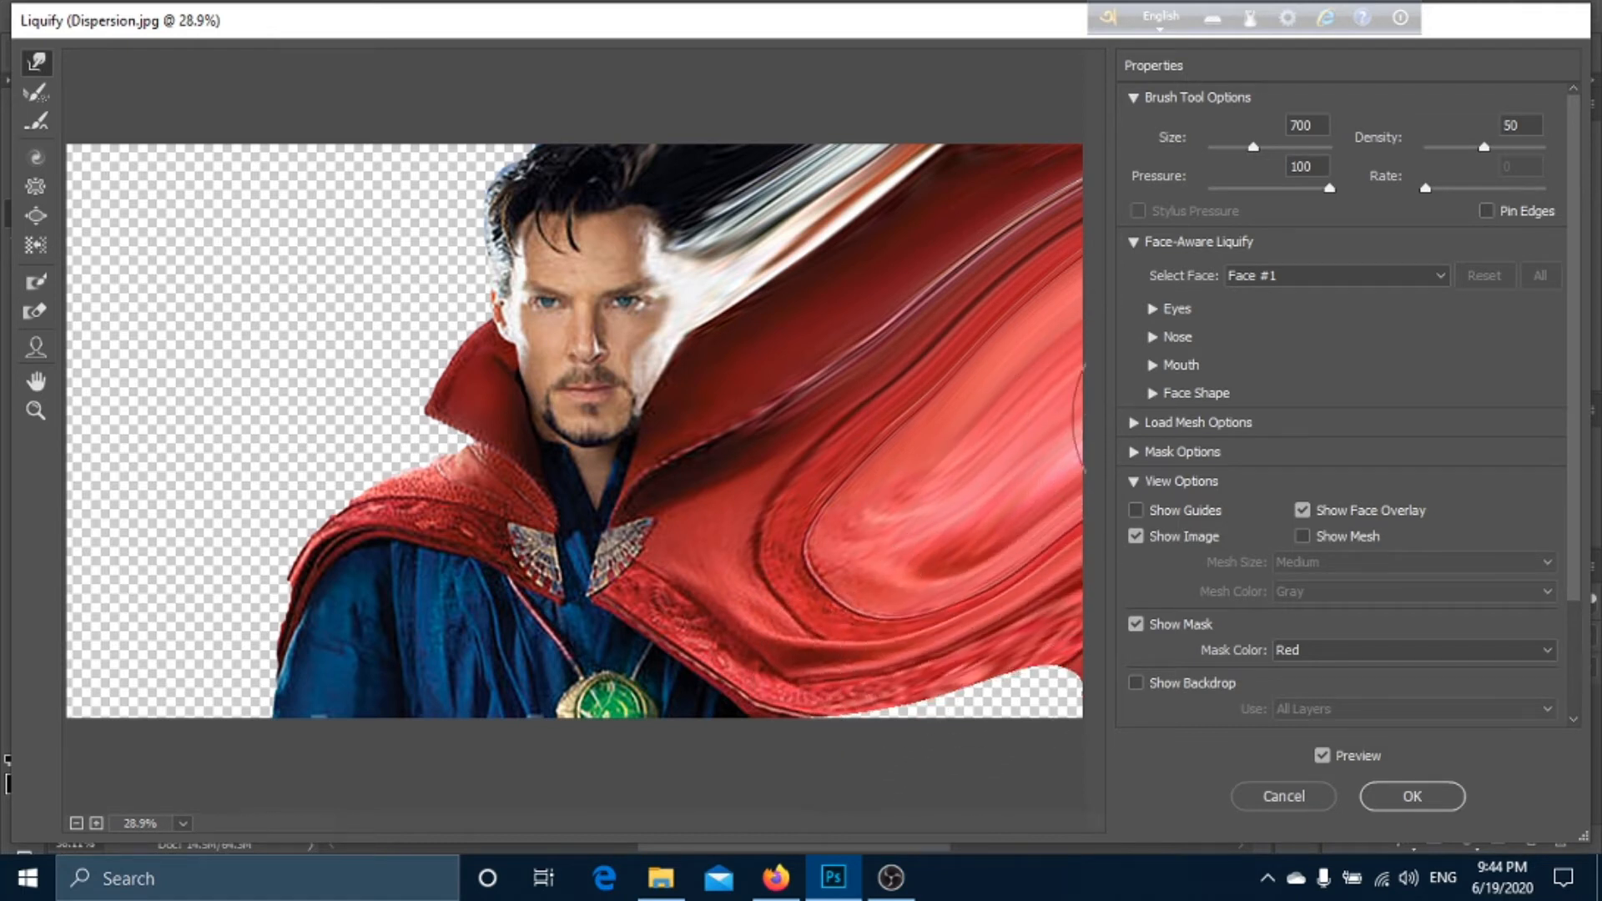
pyautogui.moveTo(1134, 801)
pyautogui.mouseDown()
pyautogui.moveTo(1126, 719)
pyautogui.moveTo(915, 792)
pyautogui.moveTo(893, 835)
pyautogui.moveTo(859, 793)
pyautogui.moveTo(945, 755)
pyautogui.moveTo(1035, 809)
pyautogui.mouseUp()
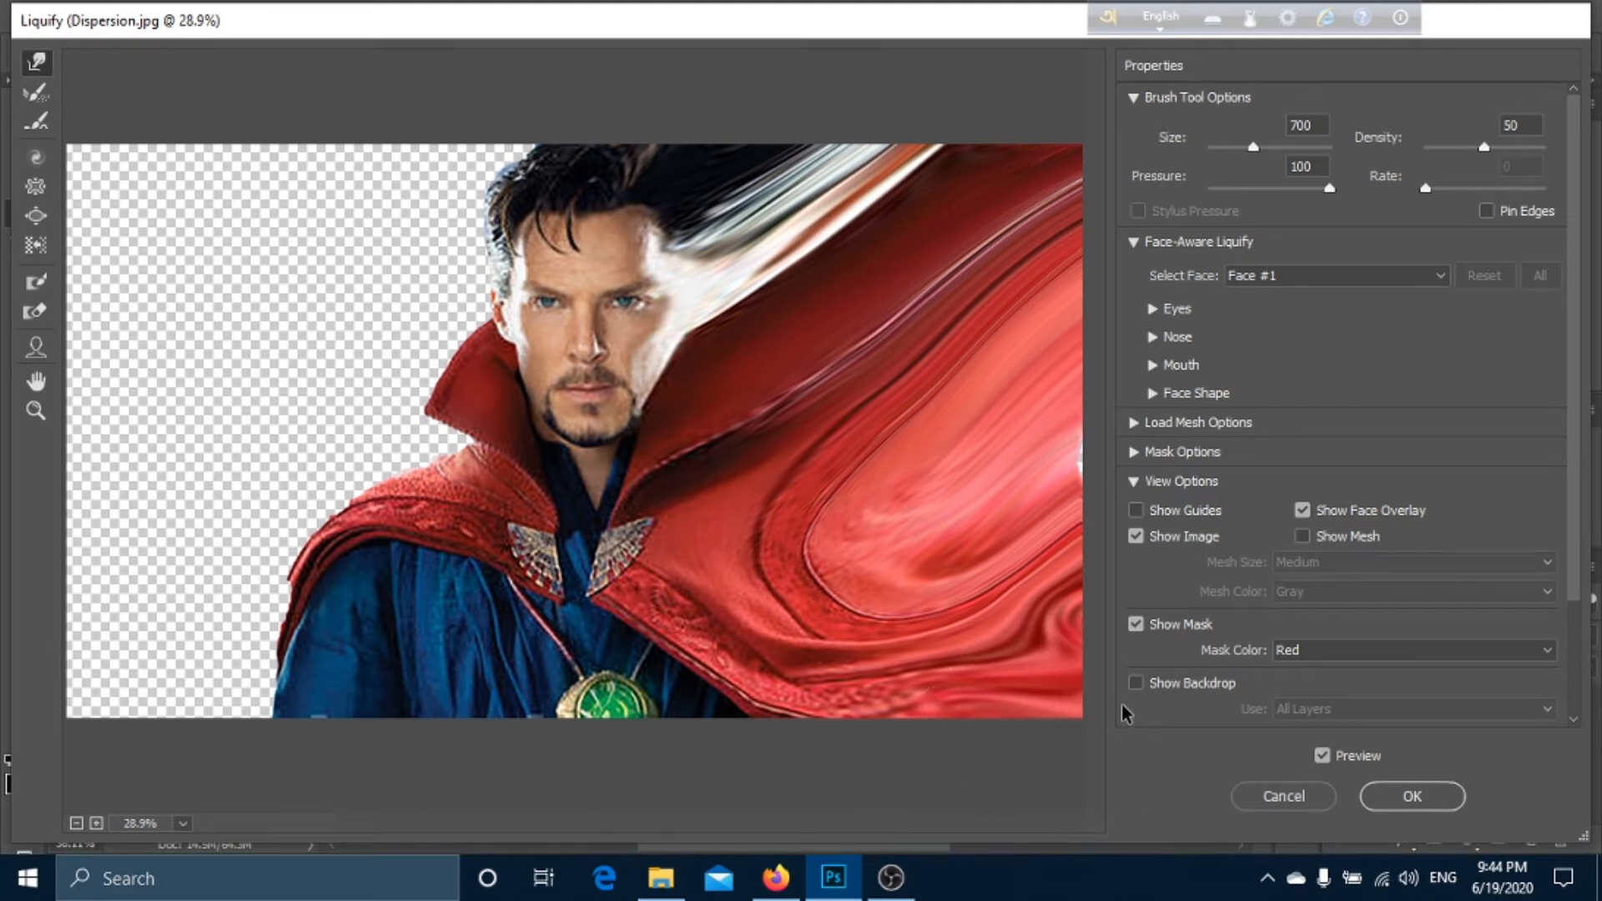
pyautogui.click(1379, 800)
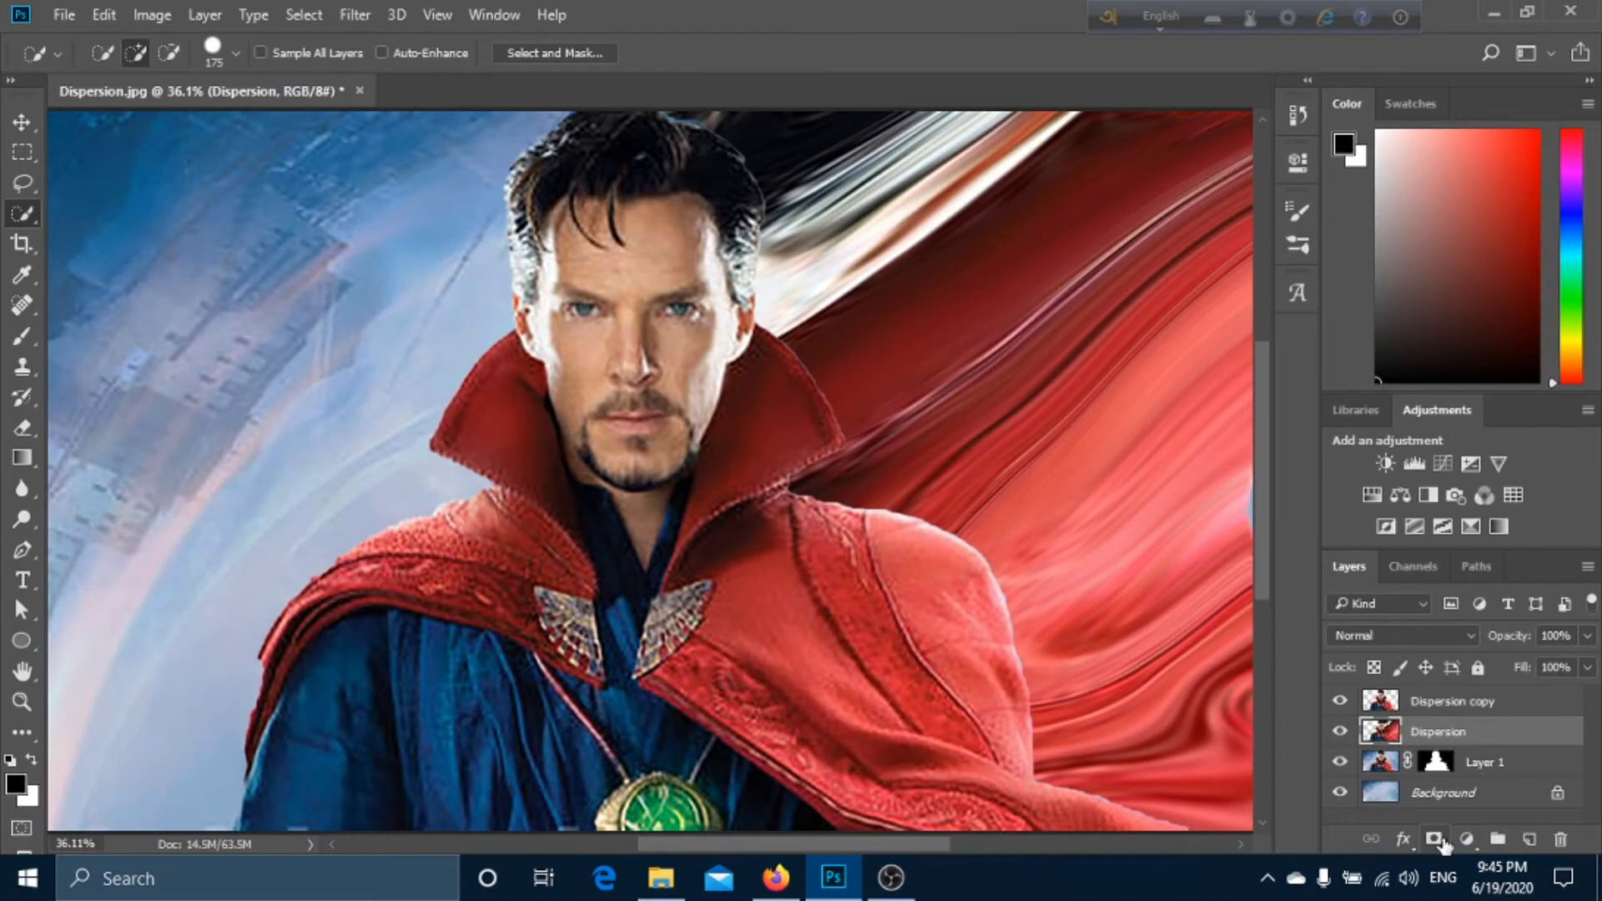
# - Add an inverted black layer mask to the Dispersion layer and a white layer mask to Dispersion copy
pyautogui.hotkey('ctrl', 'i')
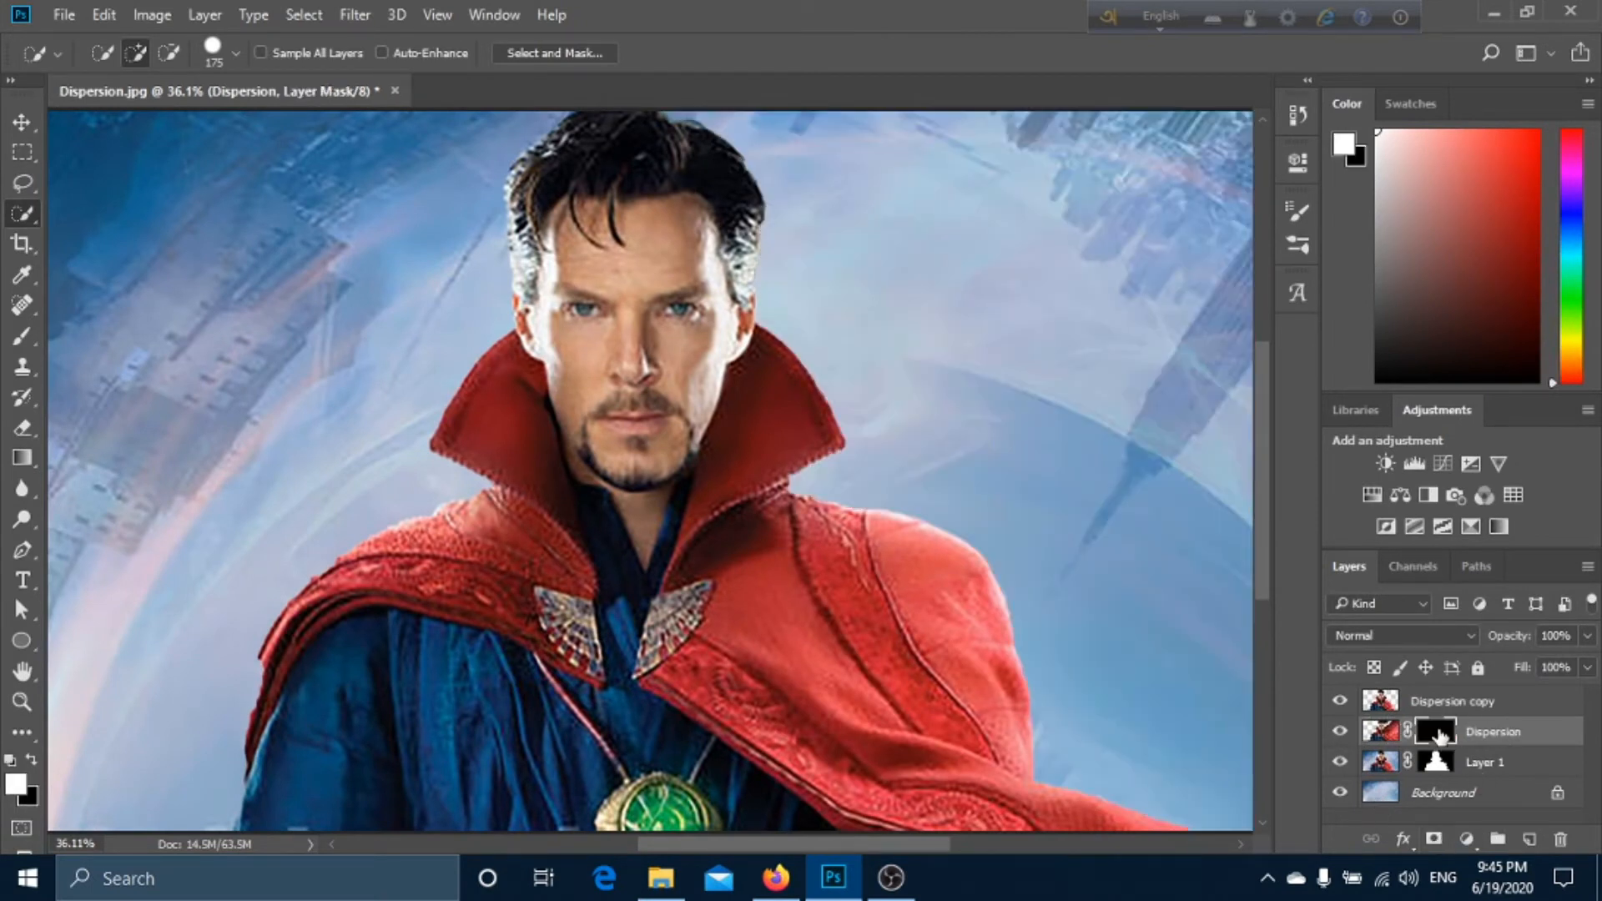
pyautogui.click(1468, 700)
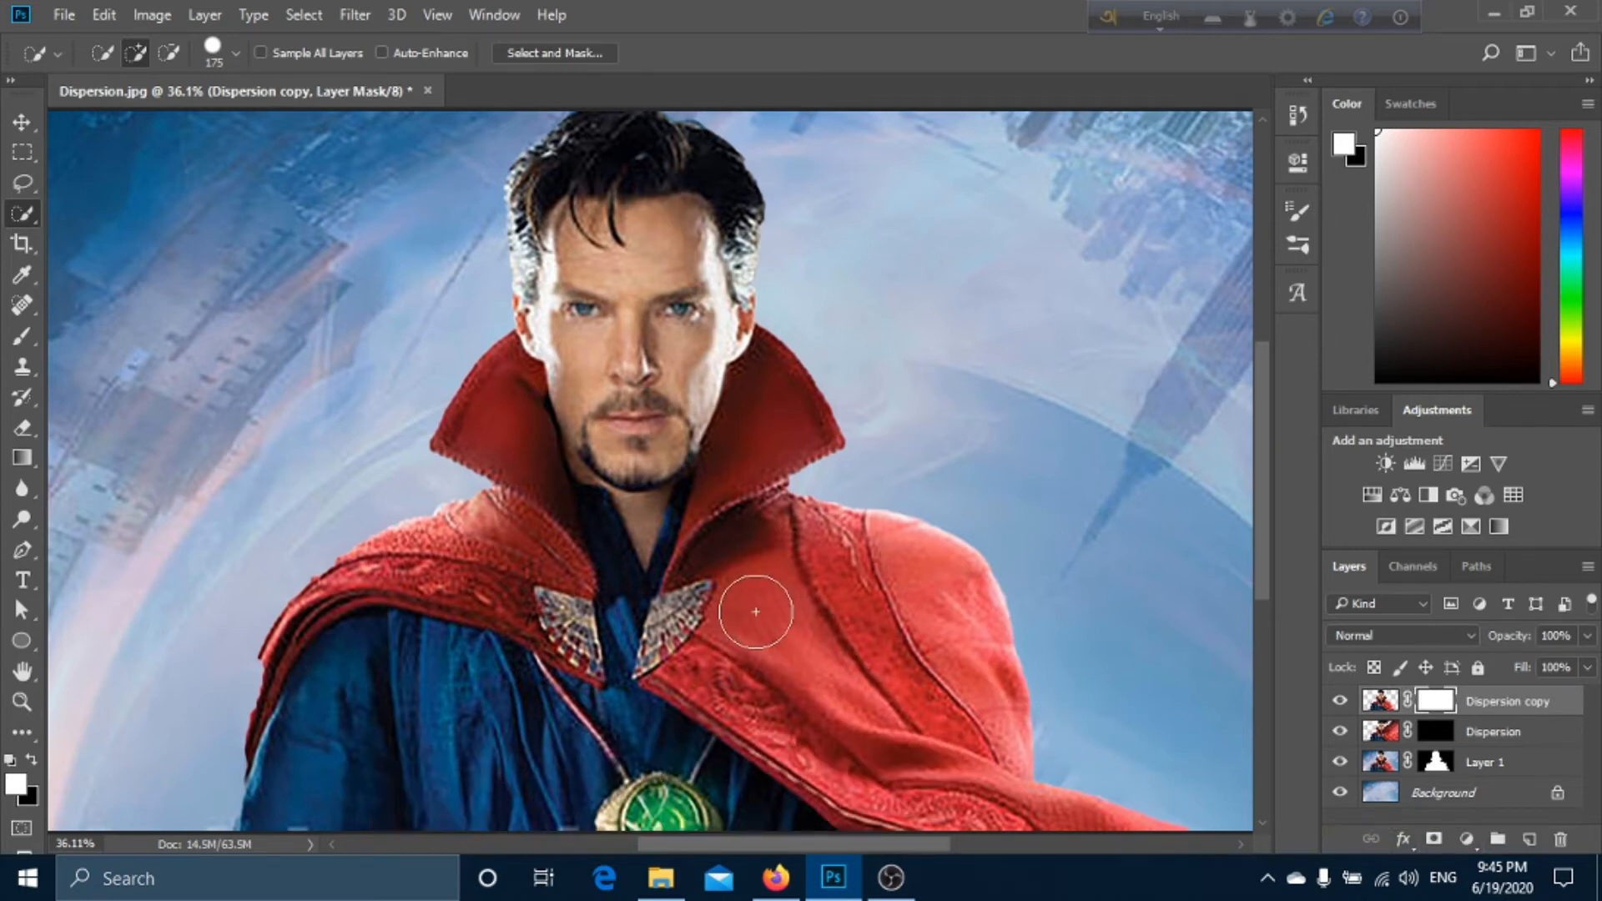
# - Choose the Brush tool with the Dispersion 5 brush tip
pyautogui.scroll(-2, 756, 612)
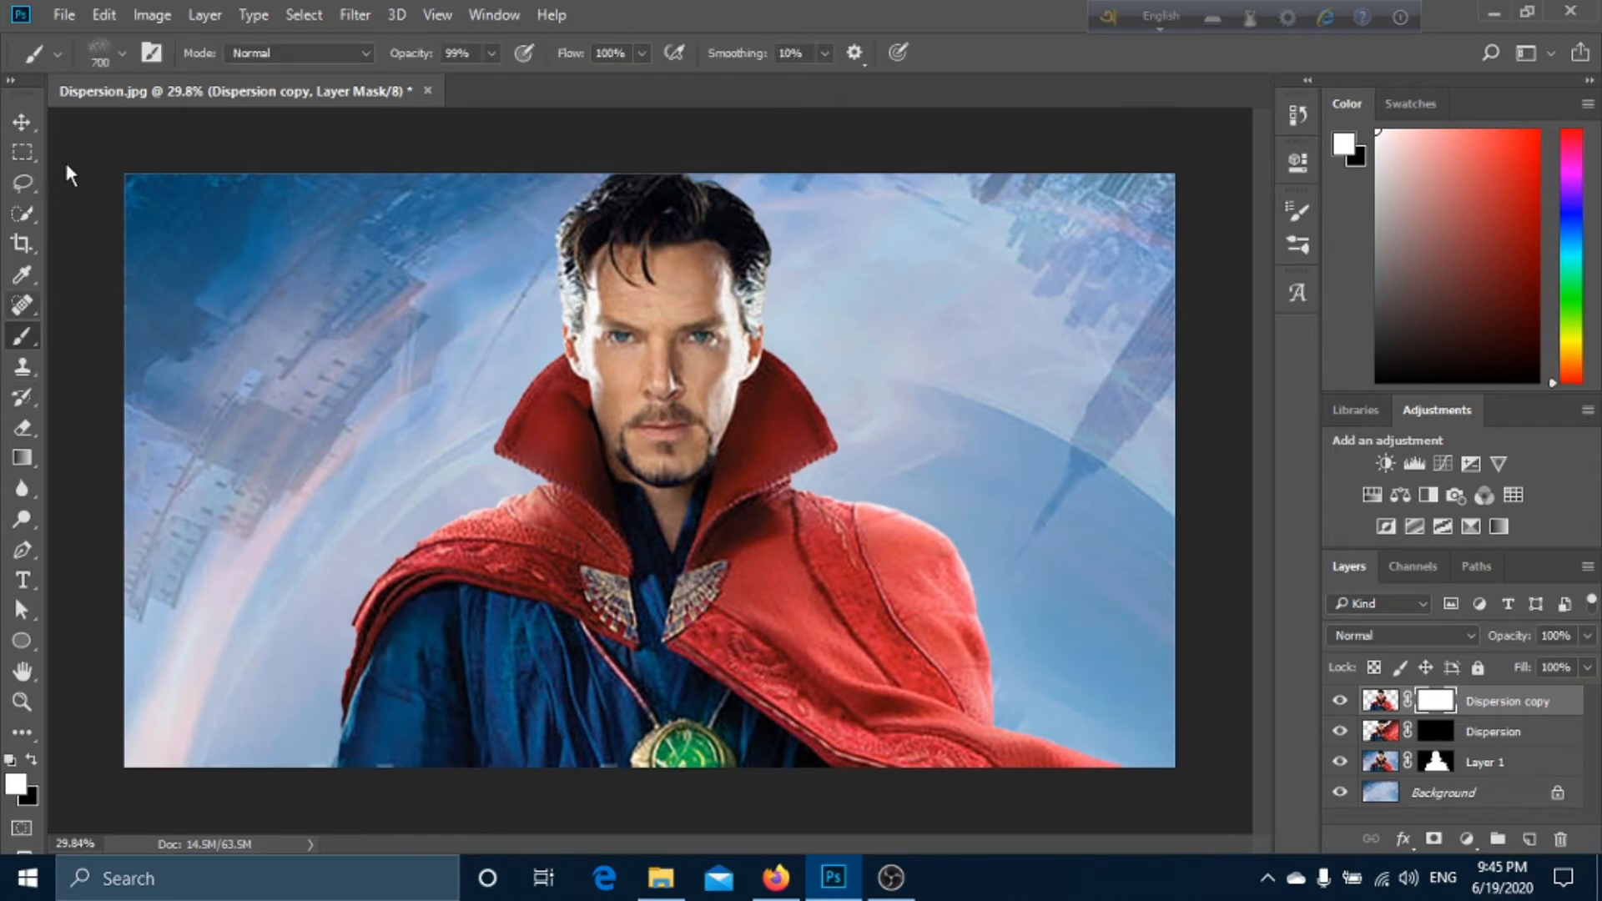
pyautogui.click(118, 52)
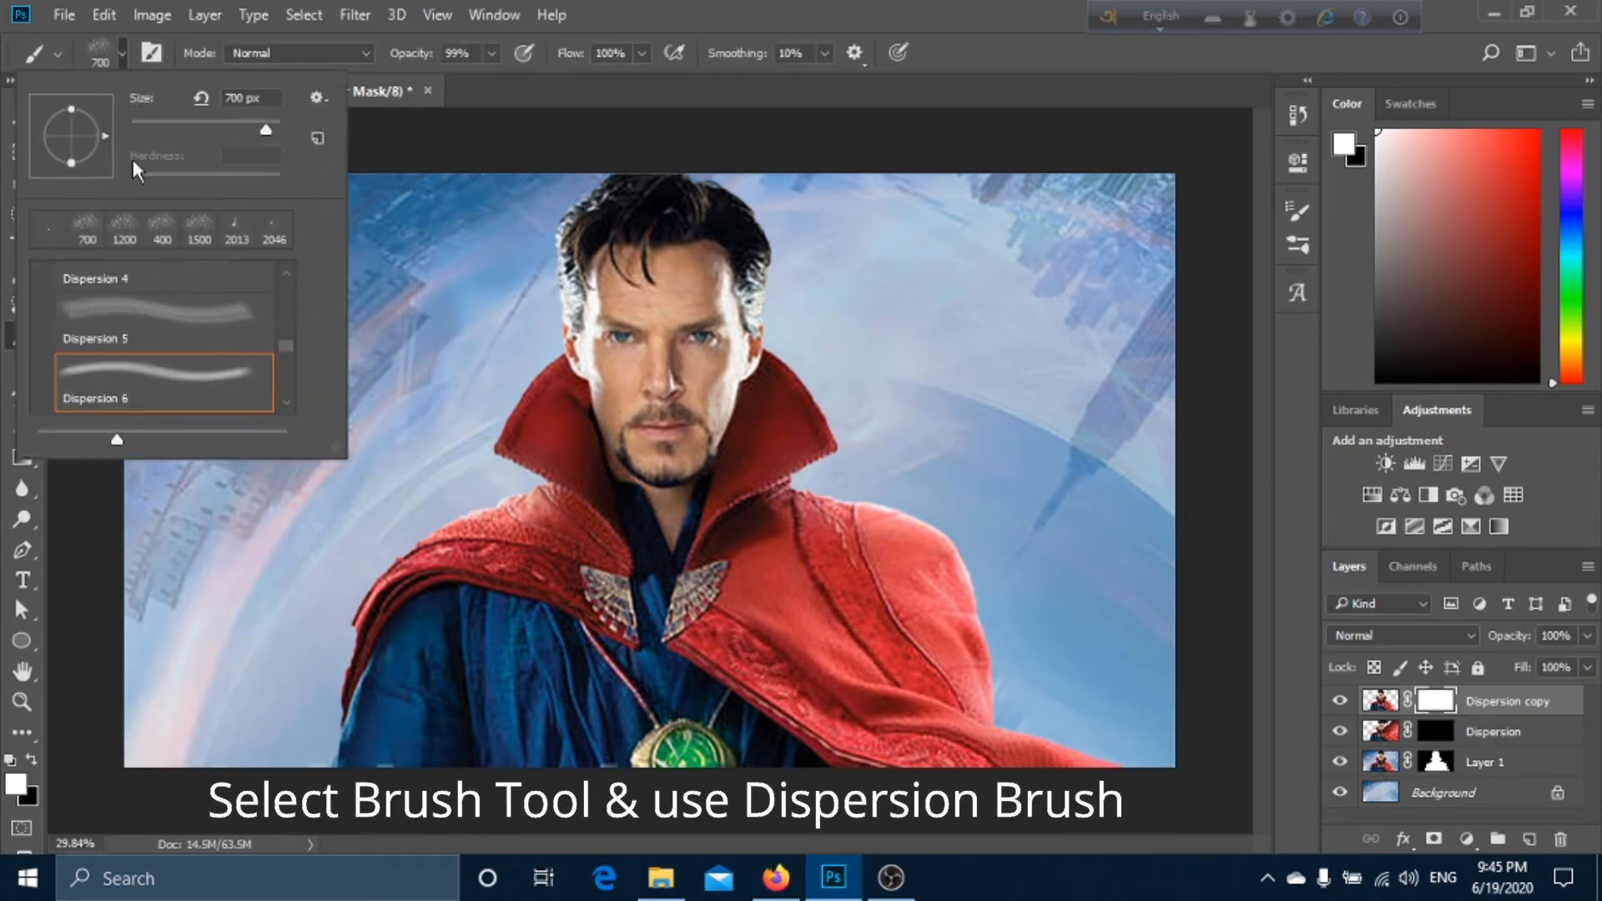
pyautogui.scroll(-1, 150, 325)
pyautogui.scroll(1, 149, 342)
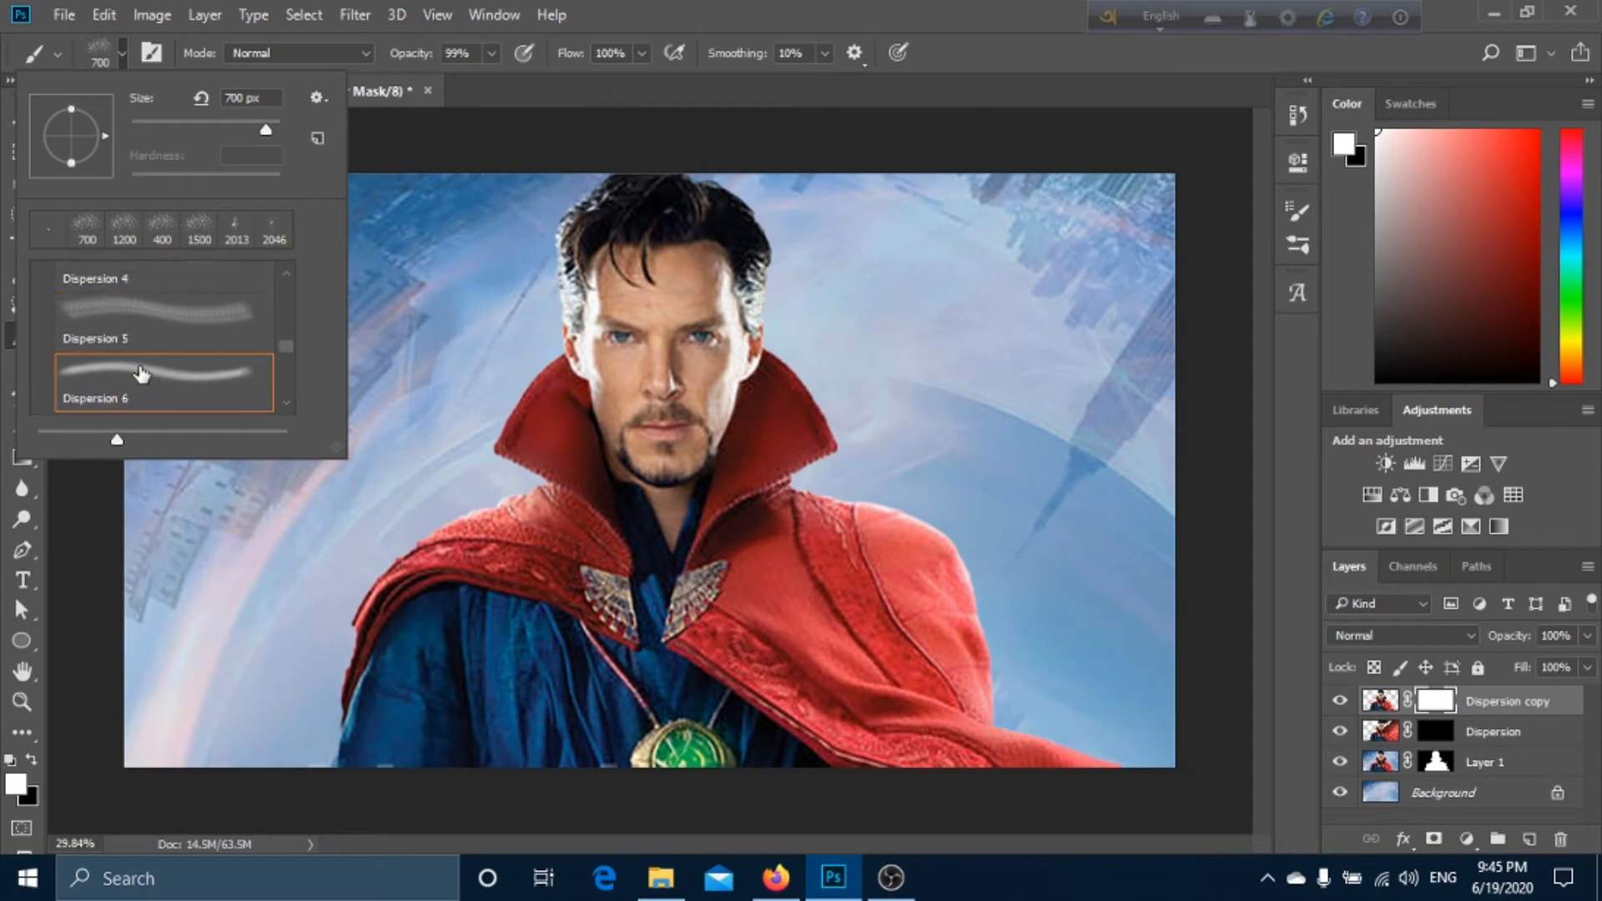
pyautogui.click(161, 318)
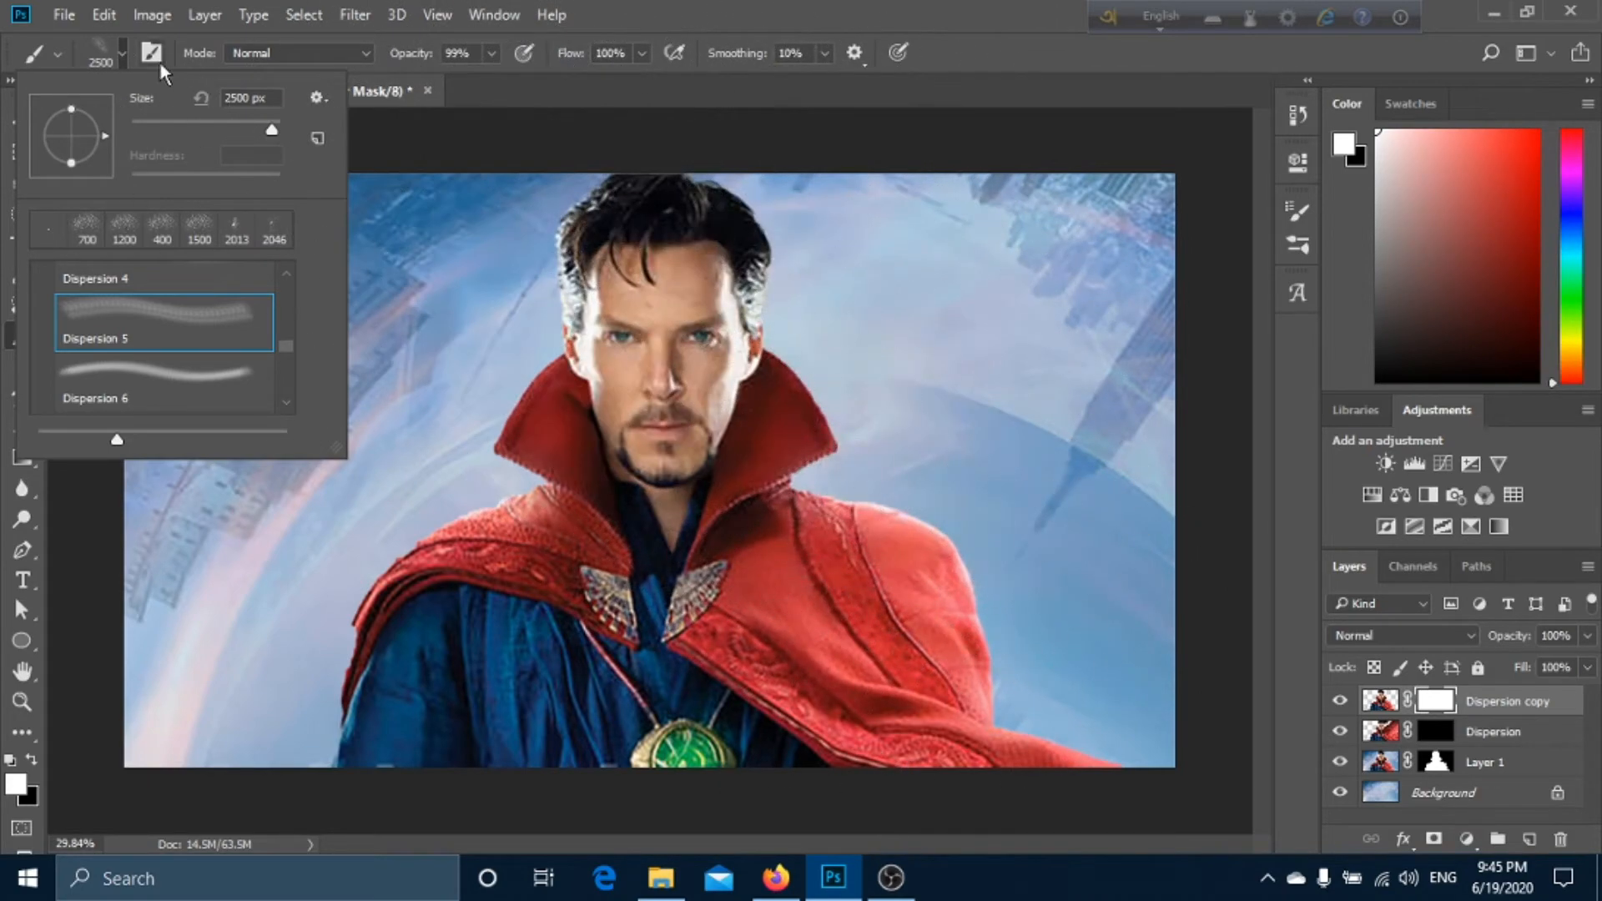
pyautogui.press('Return')
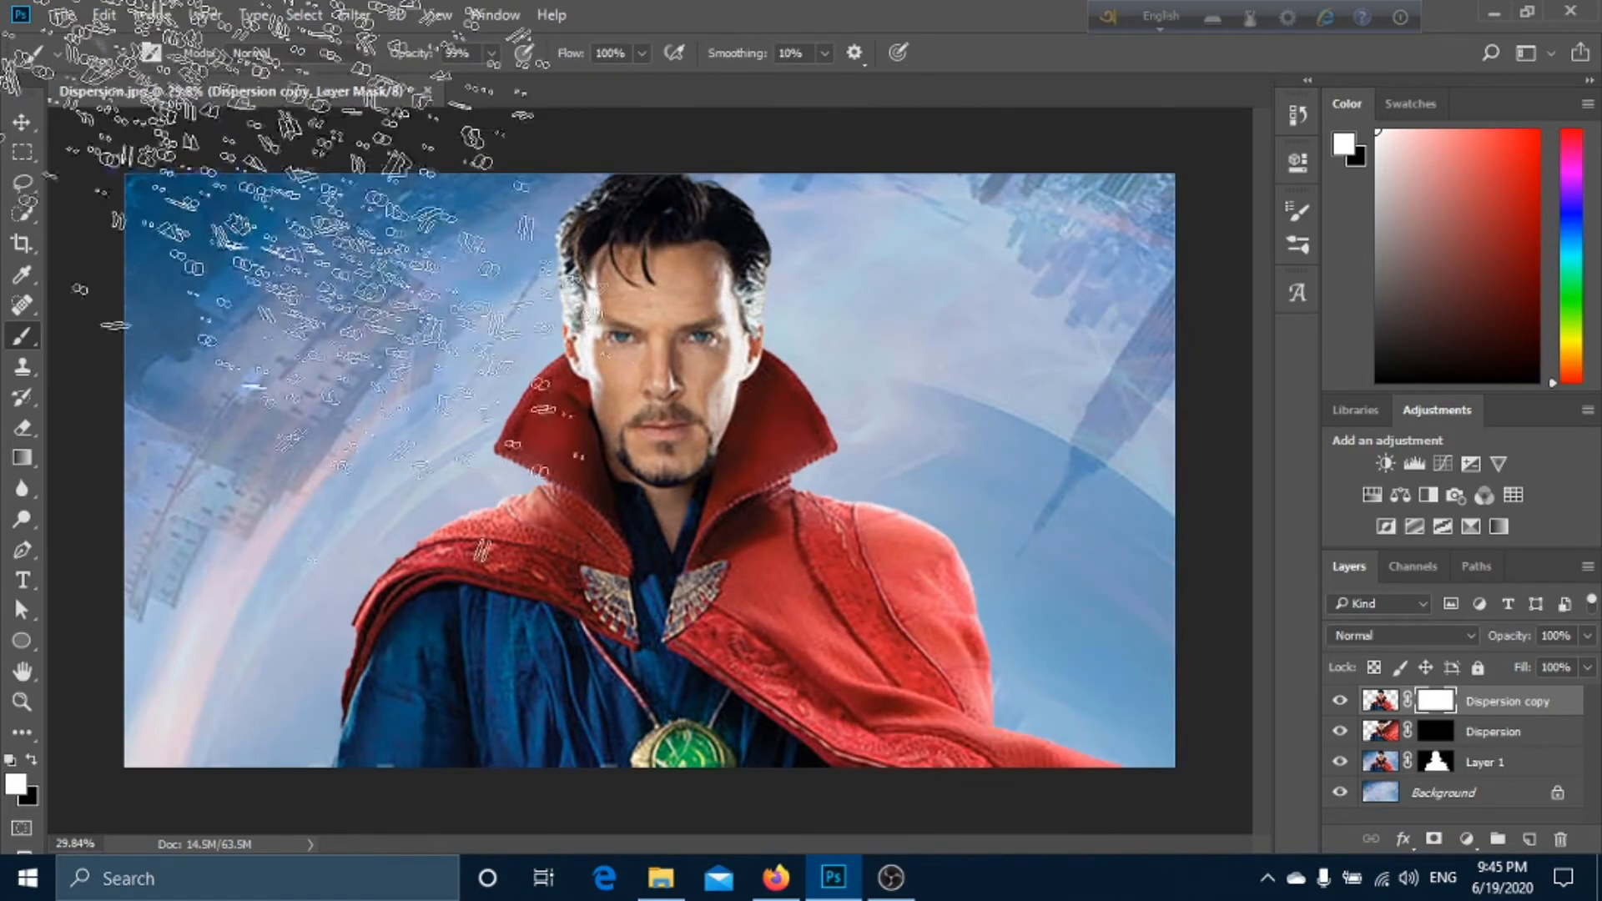
# - Rotate the brush tip to an angle of -96° and reduce its size to 600 px
pyautogui.click(151, 53)
pyautogui.moveTo(1243, 482); pyautogui.dragTo(1210, 505)
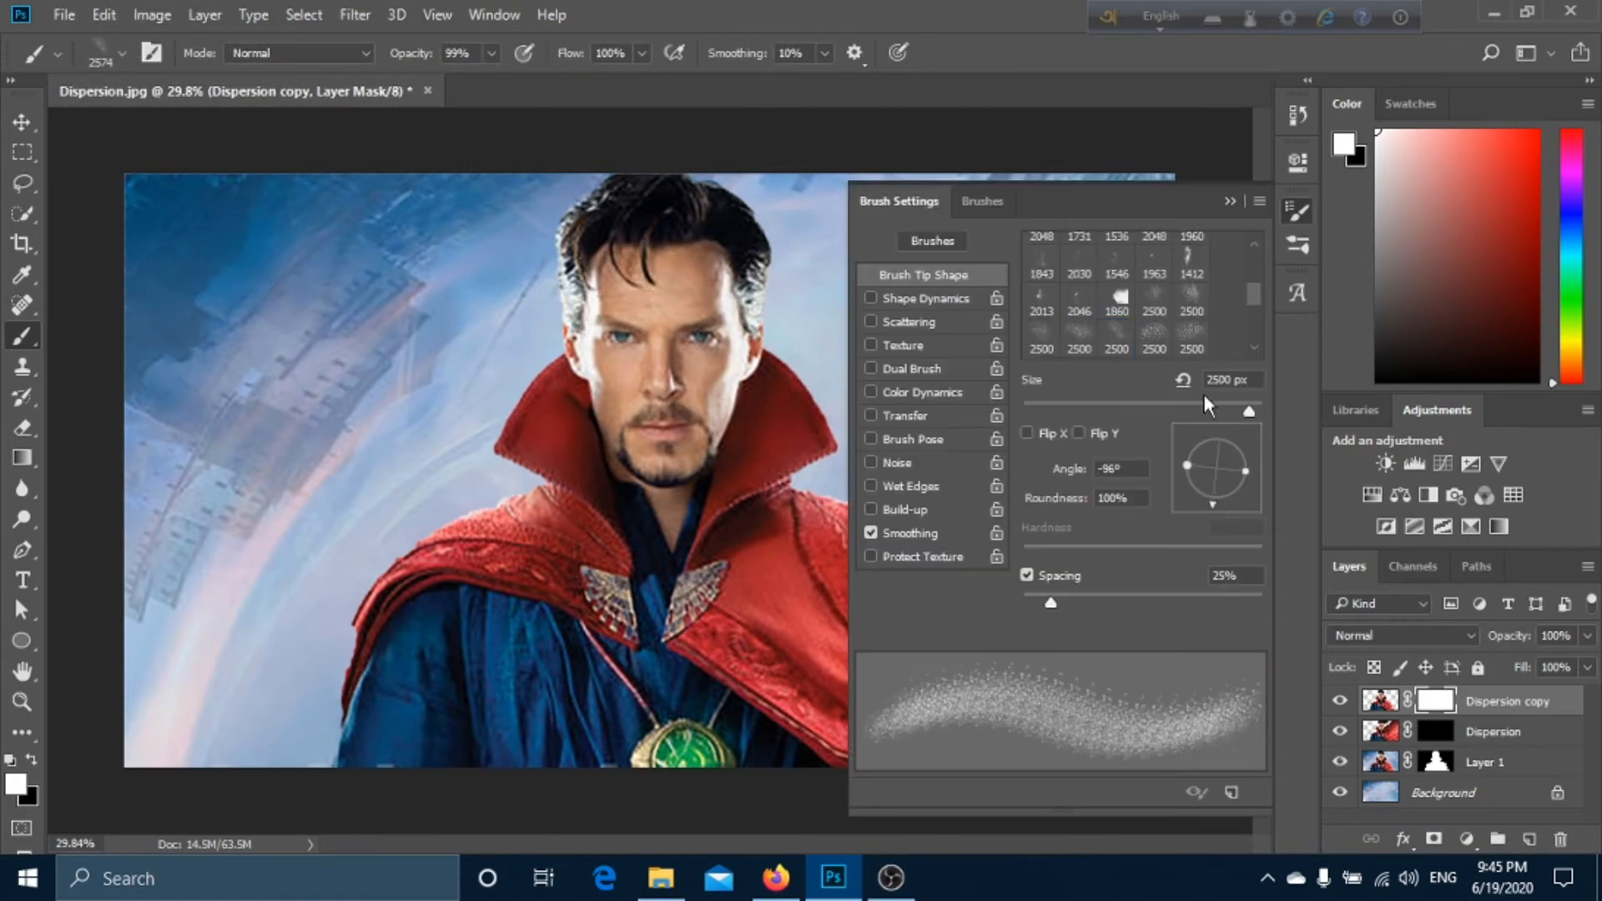
pyautogui.click(1231, 202)
pyautogui.press('[')
pyautogui.press('[')
pyautogui.press('[')
pyautogui.press('[')
pyautogui.press('[')
pyautogui.press('[')
pyautogui.press('[')
pyautogui.press('[')
pyautogui.press('[')
pyautogui.press('[')
pyautogui.press('[')
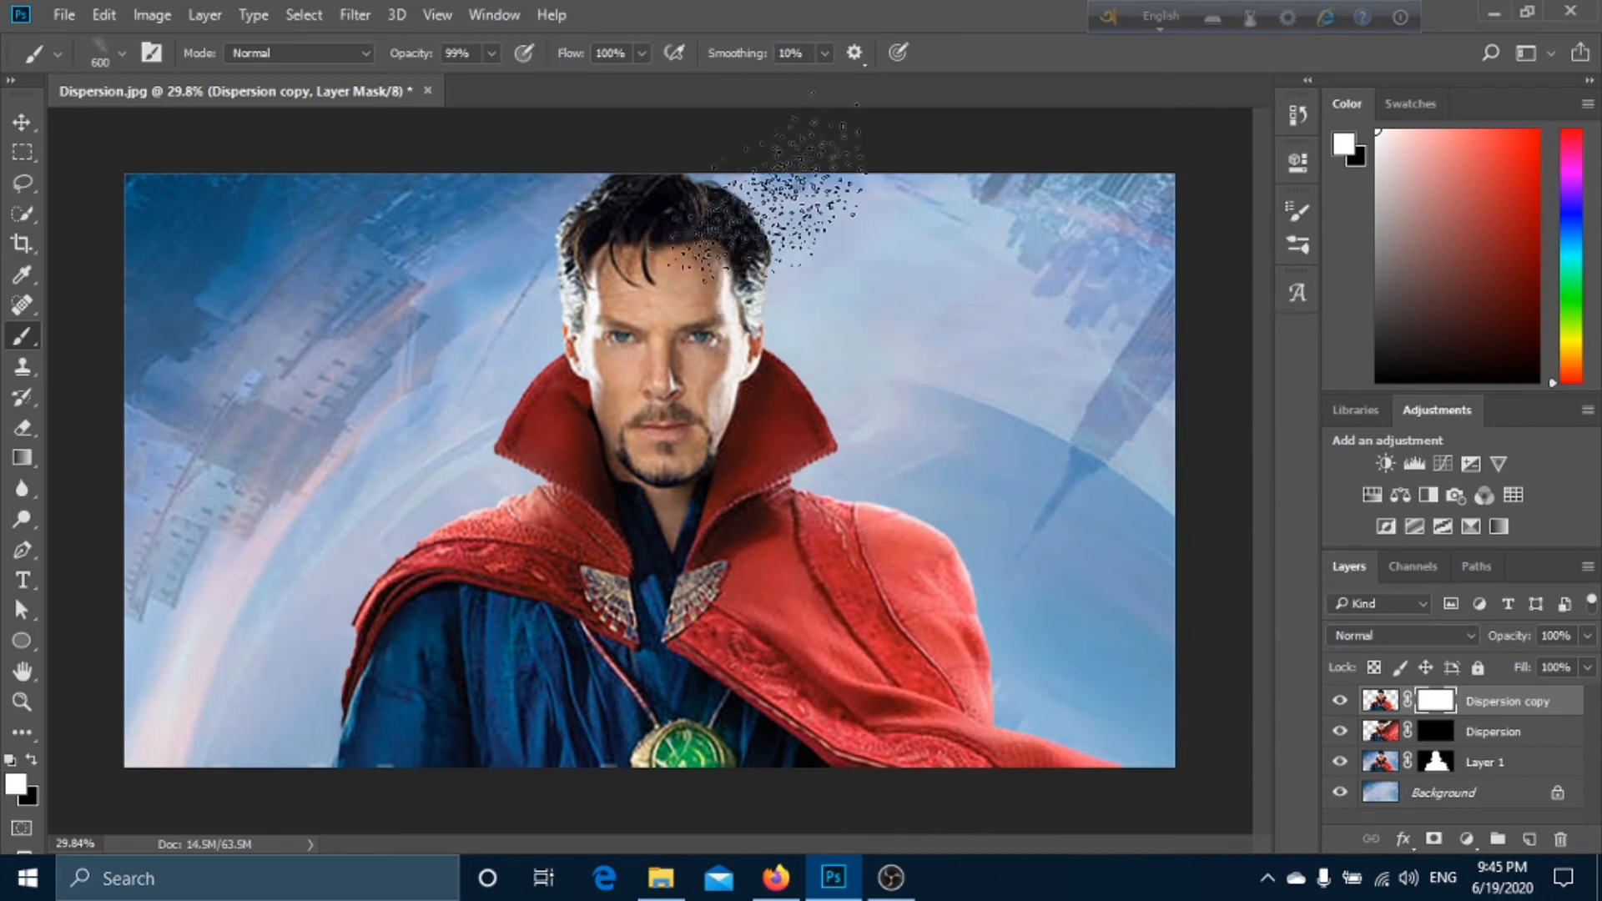
# - Paint black and white particles over the hair, face edge, cape shoulder and adjoining sky on Dispersion copy, enlarging the brush to 1000 px
pyautogui.press('x')
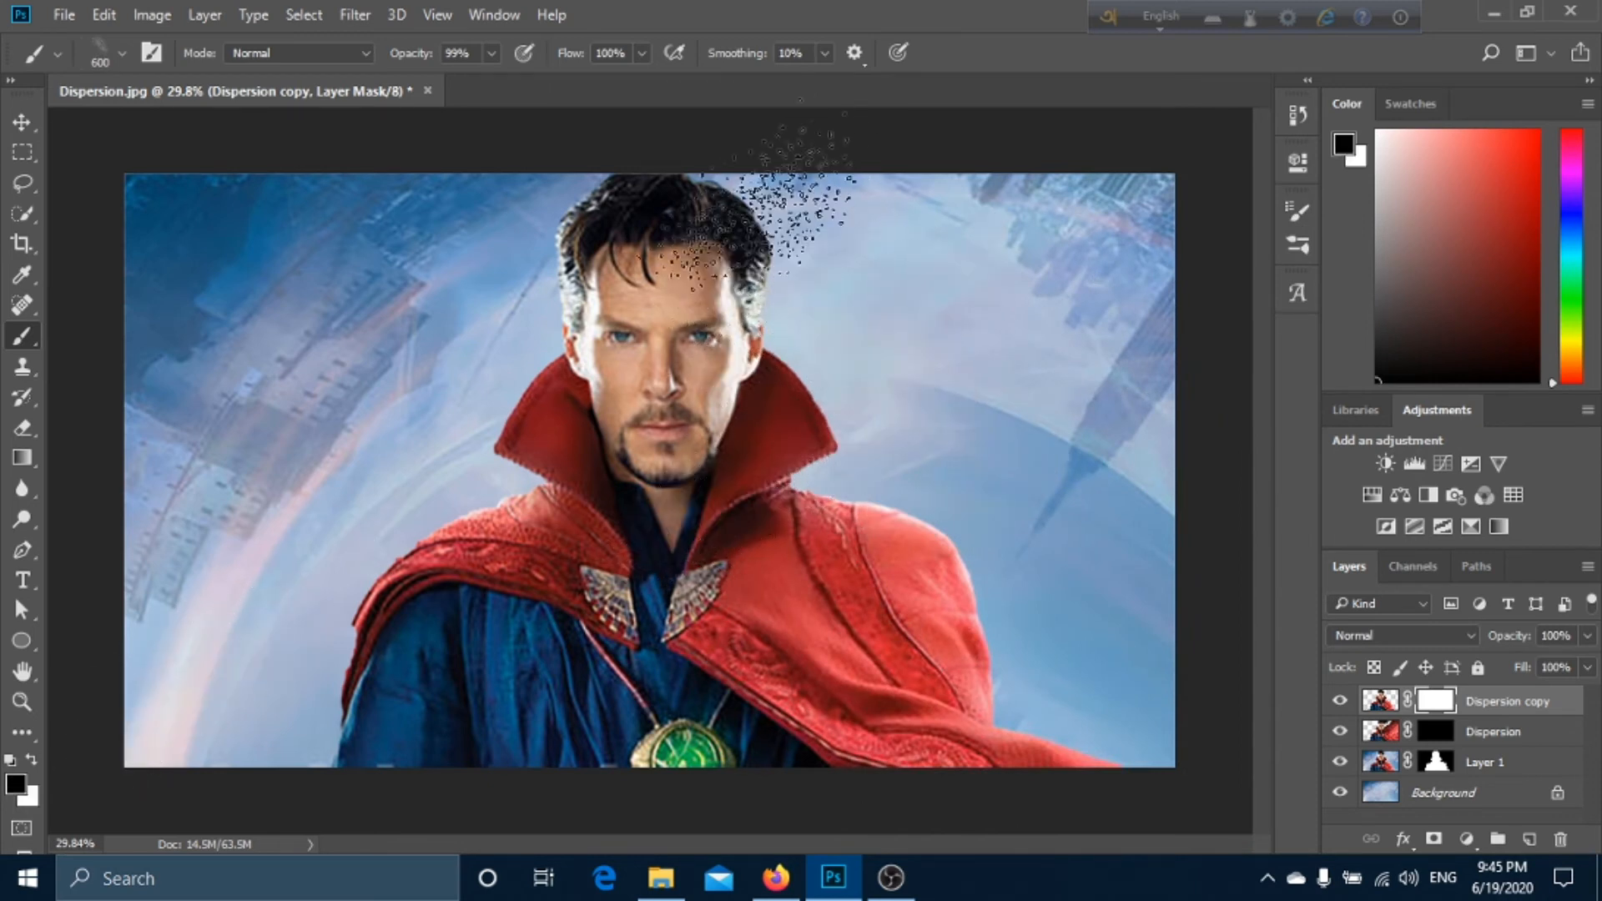
pyautogui.moveTo(759, 162)
pyautogui.mouseDown()
pyautogui.moveTo(909, 442)
pyautogui.moveTo(909, 551)
pyautogui.moveTo(968, 550)
pyautogui.moveTo(992, 667)
pyautogui.moveTo(1177, 693)
pyautogui.moveTo(1193, 500)
pyautogui.moveTo(1134, 392)
pyautogui.moveTo(951, 150)
pyautogui.moveTo(985, 250)
pyautogui.moveTo(893, 417)
pyautogui.mouseUp()
pyautogui.moveTo(735, 367)
pyautogui.mouseDown()
pyautogui.moveTo(834, 517)
pyautogui.moveTo(868, 618)
pyautogui.mouseUp()
pyautogui.press('x')
pyautogui.moveTo(743, 191)
pyautogui.mouseDown()
pyautogui.moveTo(734, 326)
pyautogui.moveTo(817, 518)
pyautogui.mouseUp()
pyautogui.moveTo(784, 450)
pyautogui.mouseDown()
pyautogui.moveTo(960, 693)
pyautogui.moveTo(951, 635)
pyautogui.mouseUp()
pyautogui.press('x')
pyautogui.press(']')
pyautogui.press(']')
pyautogui.press(']')
pyautogui.moveTo(1001, 568)
pyautogui.mouseDown()
pyautogui.moveTo(876, 401)
pyautogui.moveTo(1001, 250)
pyautogui.moveTo(918, 375)
pyautogui.mouseUp()
# - Paint white on the Dispersion layer mask with the Dispersion 5 brush at 1000 px beside the collar and shoulder
pyautogui.click(1432, 737)
pyautogui.rightClick(802, 238)
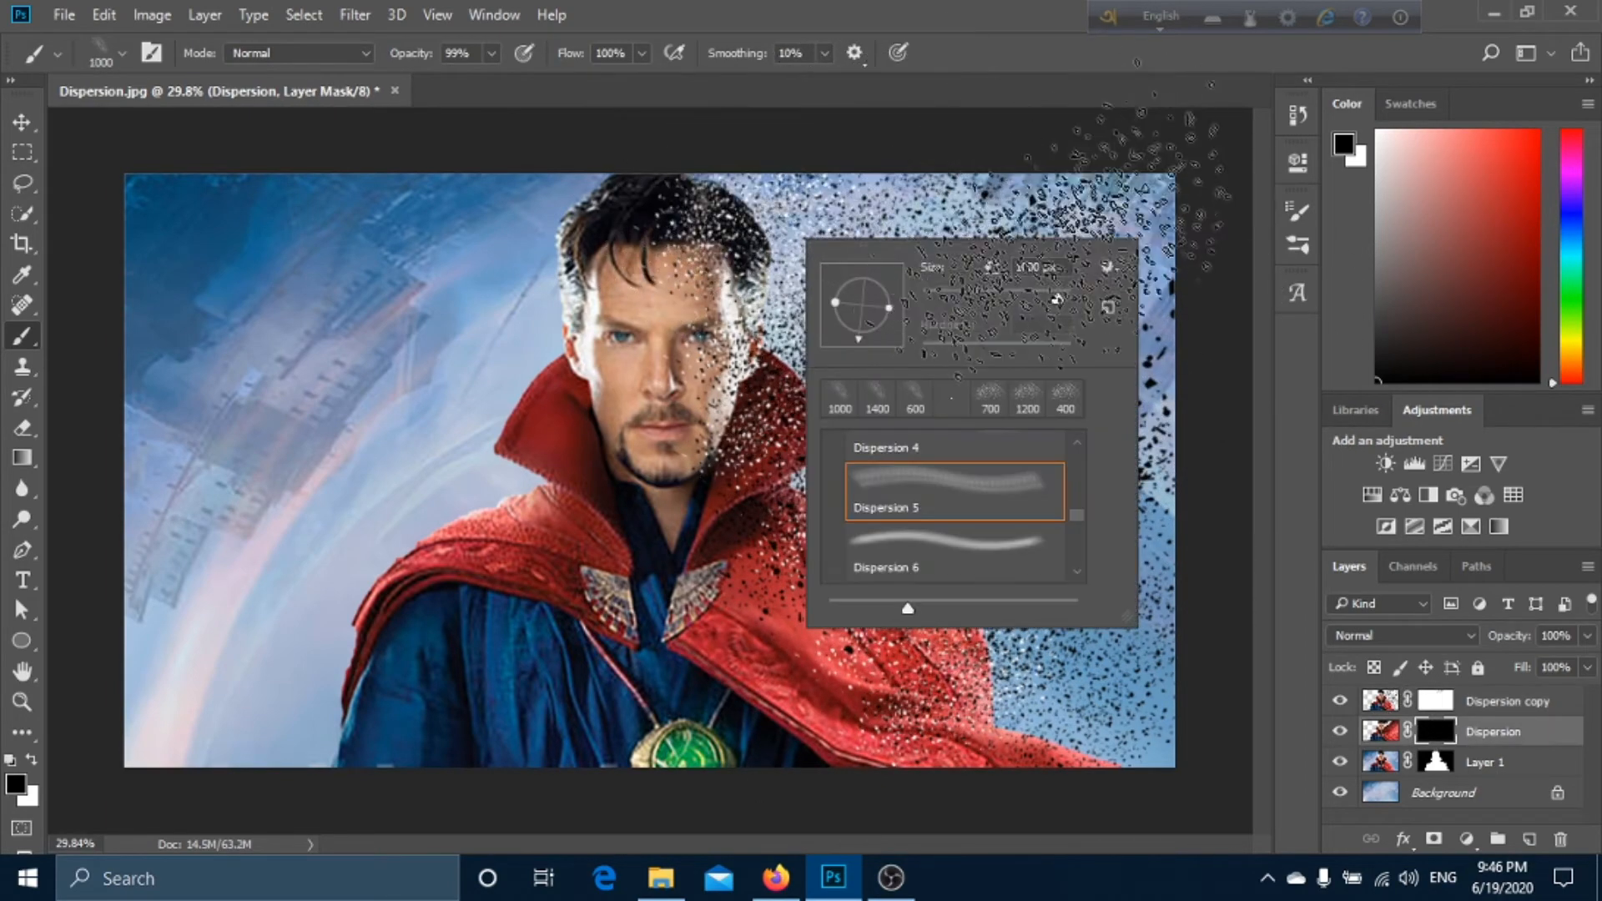
pyautogui.doubleClick(946, 468)
pyautogui.press('x')
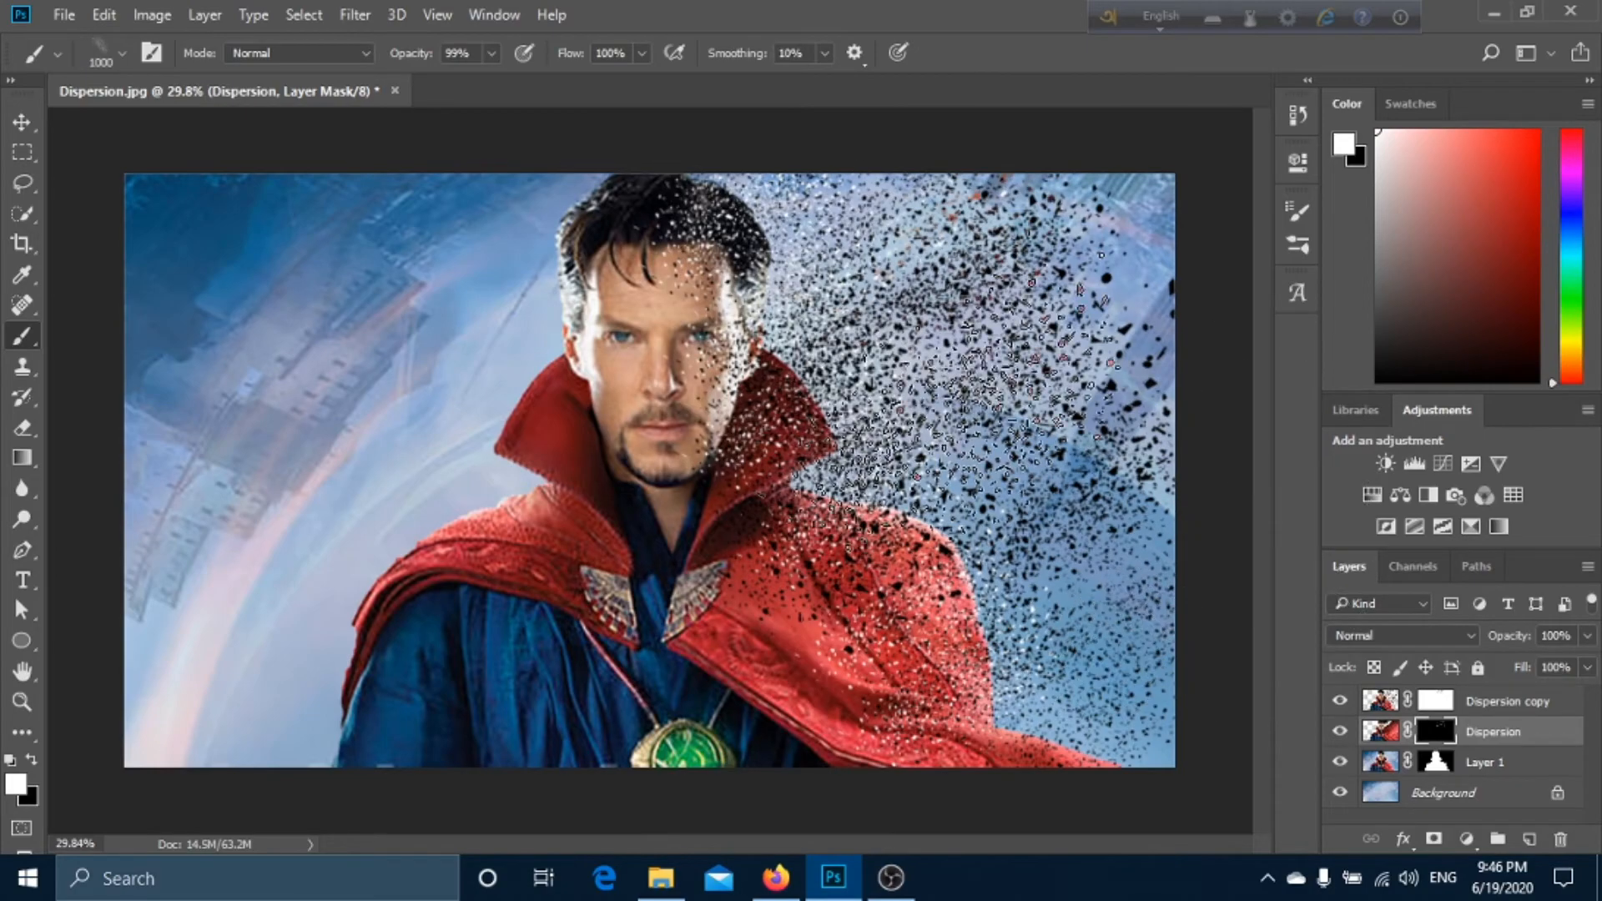
pyautogui.moveTo(917, 417)
pyautogui.mouseDown()
pyautogui.moveTo(1051, 667)
pyautogui.moveTo(1026, 517)
pyautogui.moveTo(935, 334)
pyautogui.moveTo(1010, 155)
pyautogui.moveTo(1051, 267)
pyautogui.moveTo(1026, 276)
pyautogui.mouseUp()
# - Reveal more cape fragments across the sky on the Dispersion layer mask, varying the white brush size up to 1900 px
pyautogui.press(']')
pyautogui.press(']')
pyautogui.press(']')
pyautogui.press(']')
pyautogui.press(']')
pyautogui.press(']')
pyautogui.press(']')
pyautogui.press(']')
pyautogui.press(']')
pyautogui.press(']')
pyautogui.press(']')
pyautogui.press(']')
pyautogui.press(']')
pyautogui.press(']')
pyautogui.press(']')
pyautogui.press(']')
pyautogui.press(']')
pyautogui.press(']')
pyautogui.press(']')
pyautogui.press('[')
pyautogui.press('[')
pyautogui.press('[')
pyautogui.press('[')
pyautogui.press('[')
pyautogui.press('[')
pyautogui.press('[')
pyautogui.press('[')
pyautogui.press('[')
pyautogui.press('[')
pyautogui.press('[')
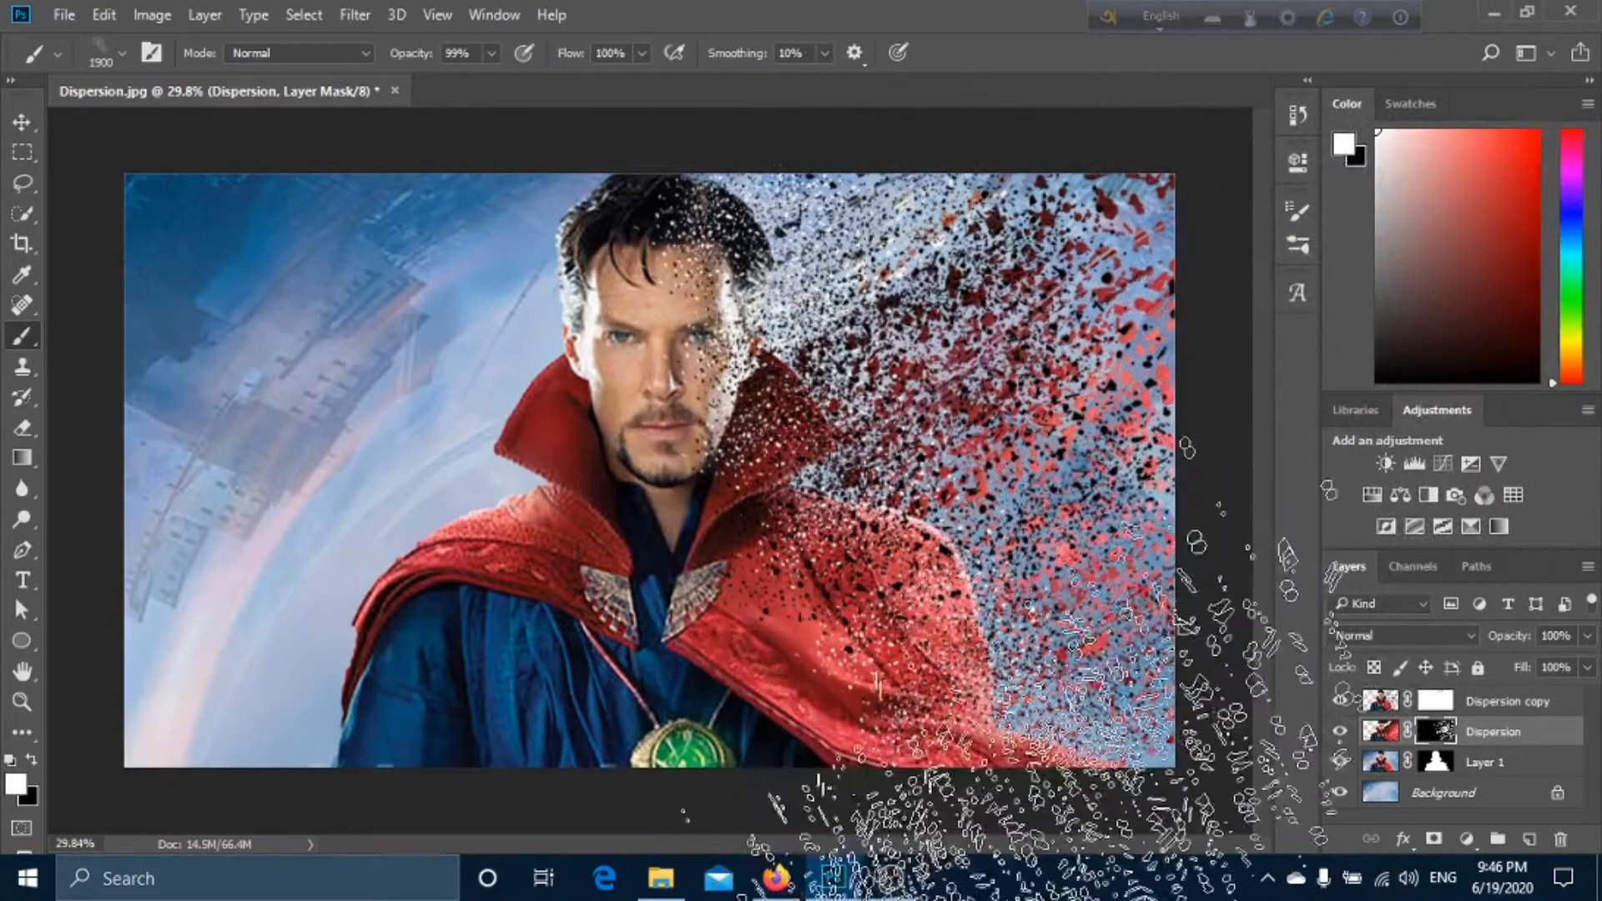
pyautogui.press('[')
pyautogui.press('[')
pyautogui.press('[')
pyautogui.press('[')
pyautogui.press('[')
pyautogui.press('[')
pyautogui.press('[')
pyautogui.press('[')
pyautogui.press('[')
pyautogui.press('[')
pyautogui.press('[')
pyautogui.press('[')
pyautogui.press('[')
pyautogui.press('[')
pyautogui.press('[')
pyautogui.press('[')
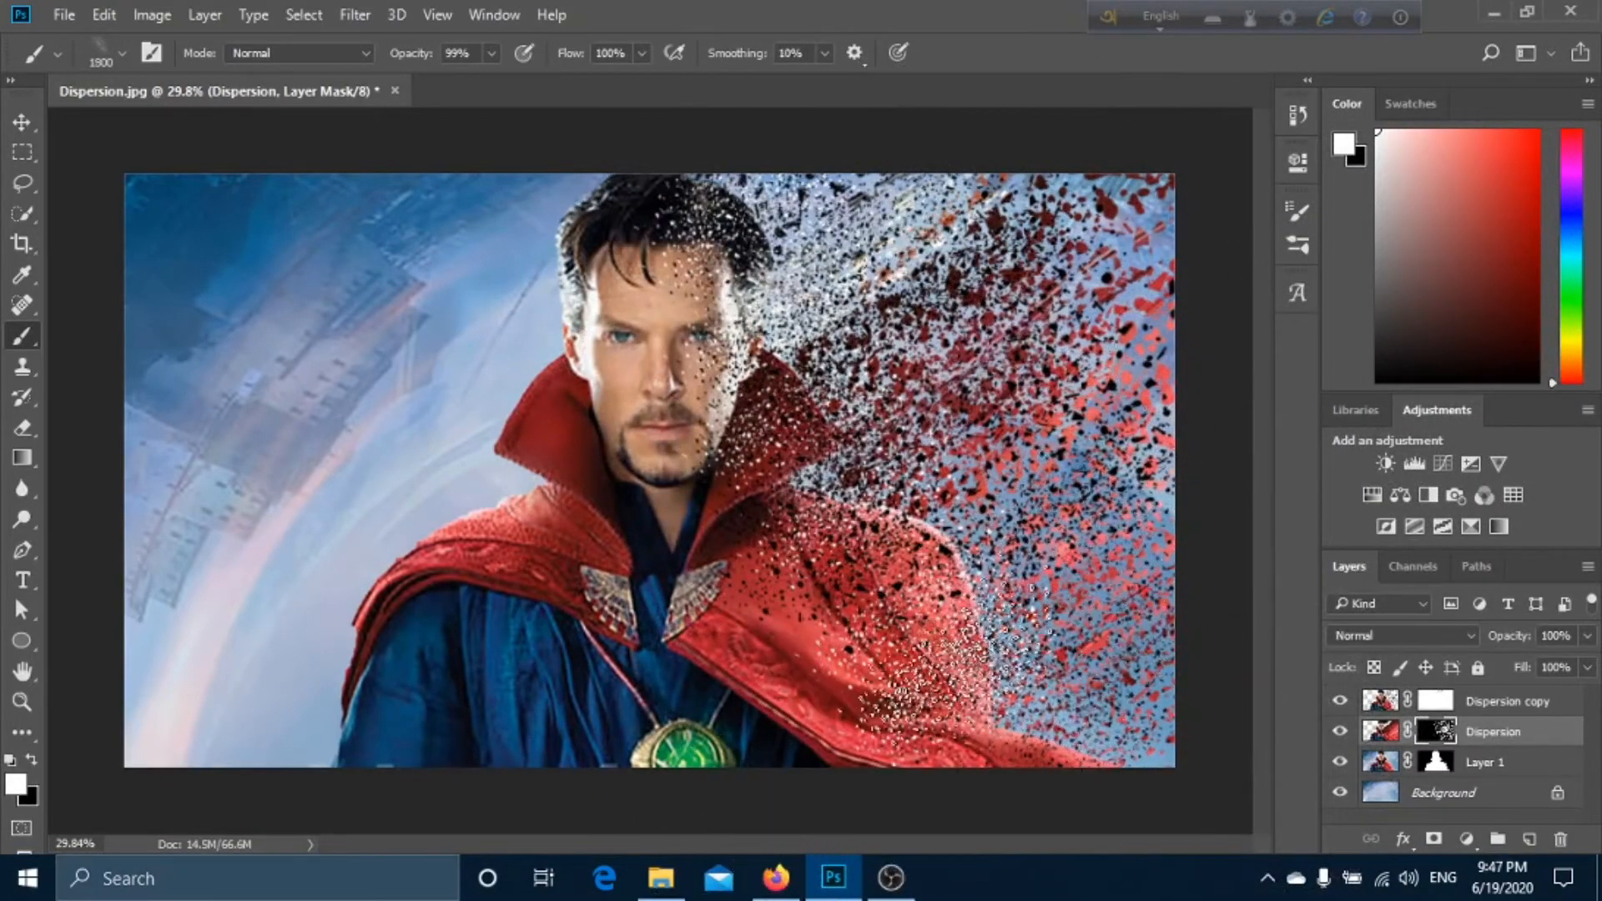
# - Paint additional black particles over the lower cape and sky on Dispersion copy, enlarging the brush from 500 to 1400 px
pyautogui.rightClick(1050, 518)
pyautogui.click(1028, 419)
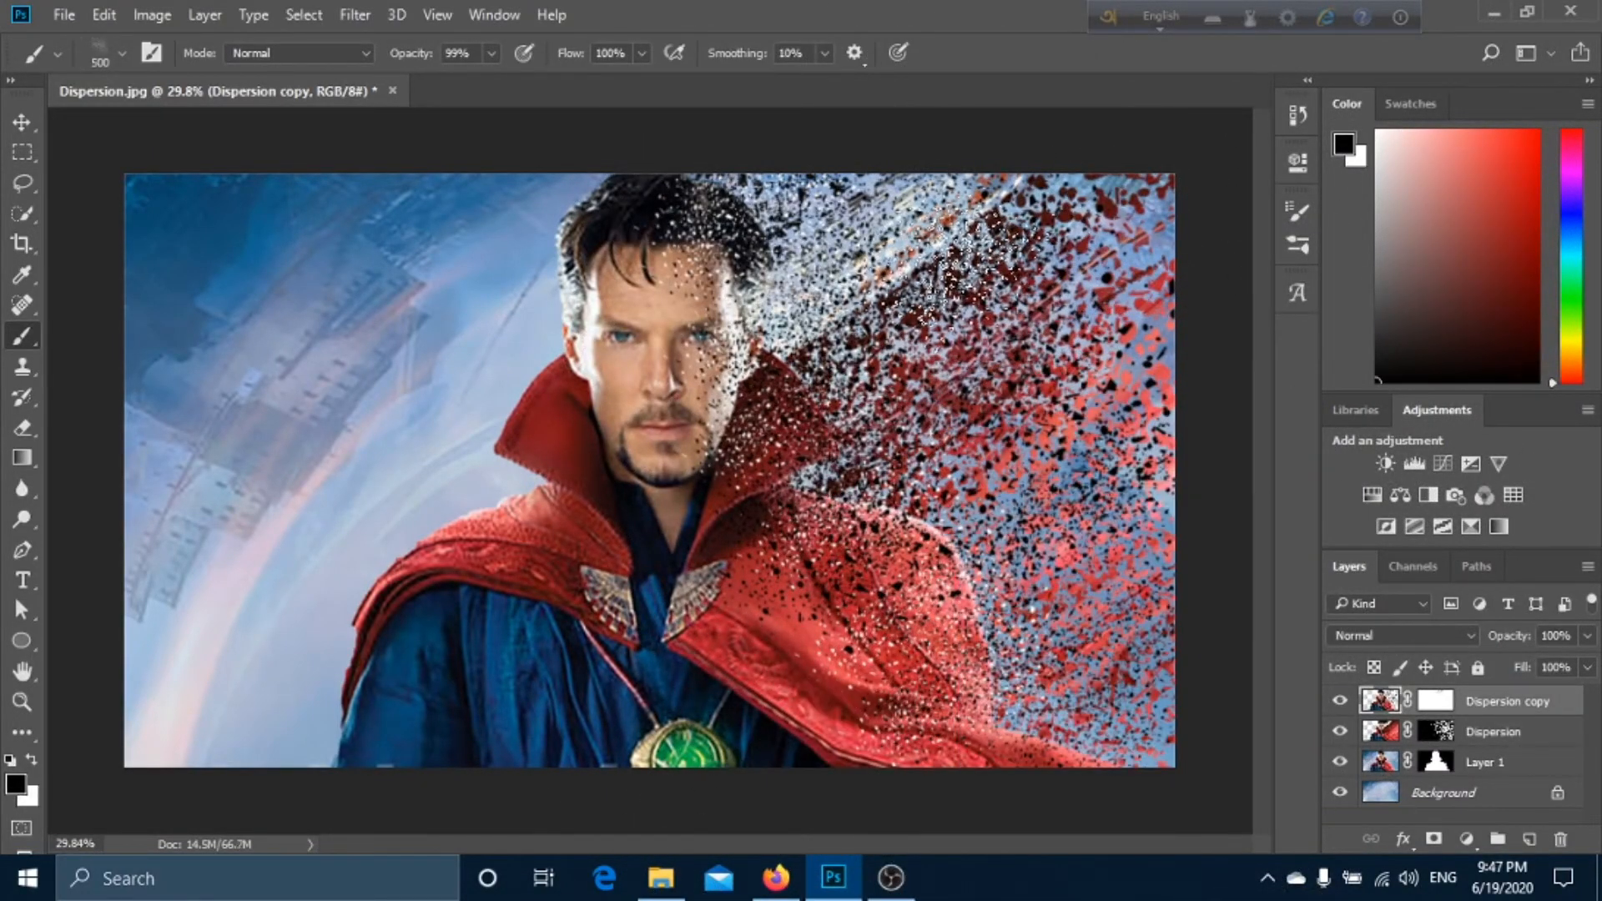
pyautogui.press(']')
pyautogui.press(']')
pyautogui.press(']')
pyautogui.press(']')
pyautogui.press(']')
pyautogui.press(']')
pyautogui.press(']')
pyautogui.press(']')
pyautogui.press(']')
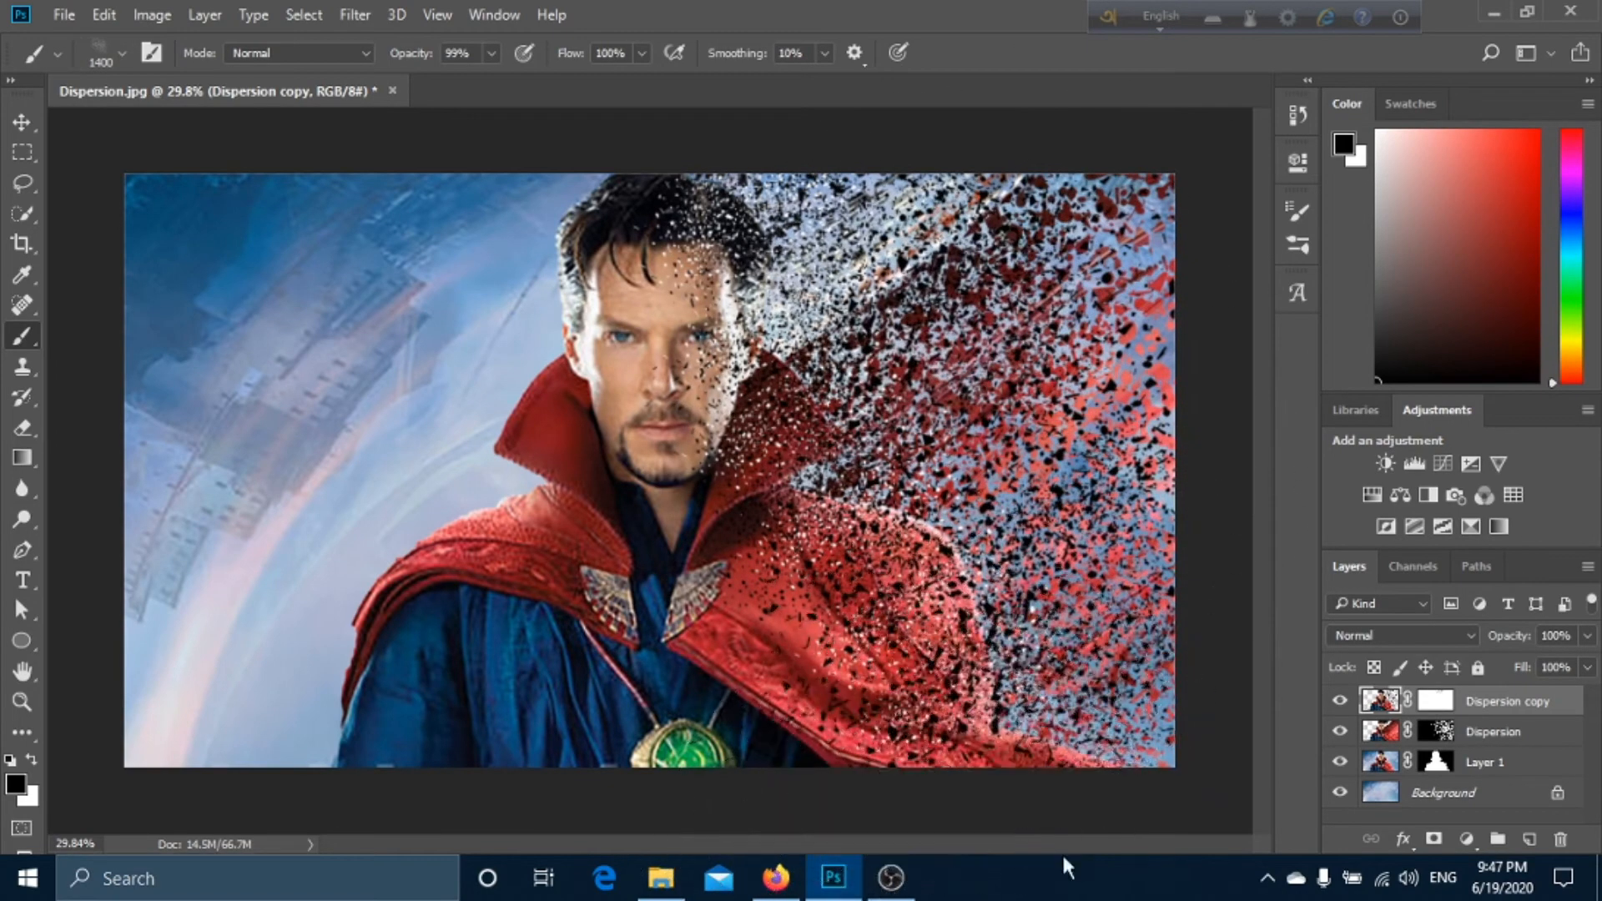
# - Thin the red fragments in the sky by painting black on the Dispersion layer mask with an 1800 px brush
pyautogui.press('[')
pyautogui.press('[')
pyautogui.press('[')
pyautogui.press('[')
pyautogui.press('[')
pyautogui.press('[')
pyautogui.press('[')
pyautogui.press('[')
pyautogui.press('[')
pyautogui.press('[')
pyautogui.press('[')
pyautogui.click(1434, 732)
pyautogui.press('x')
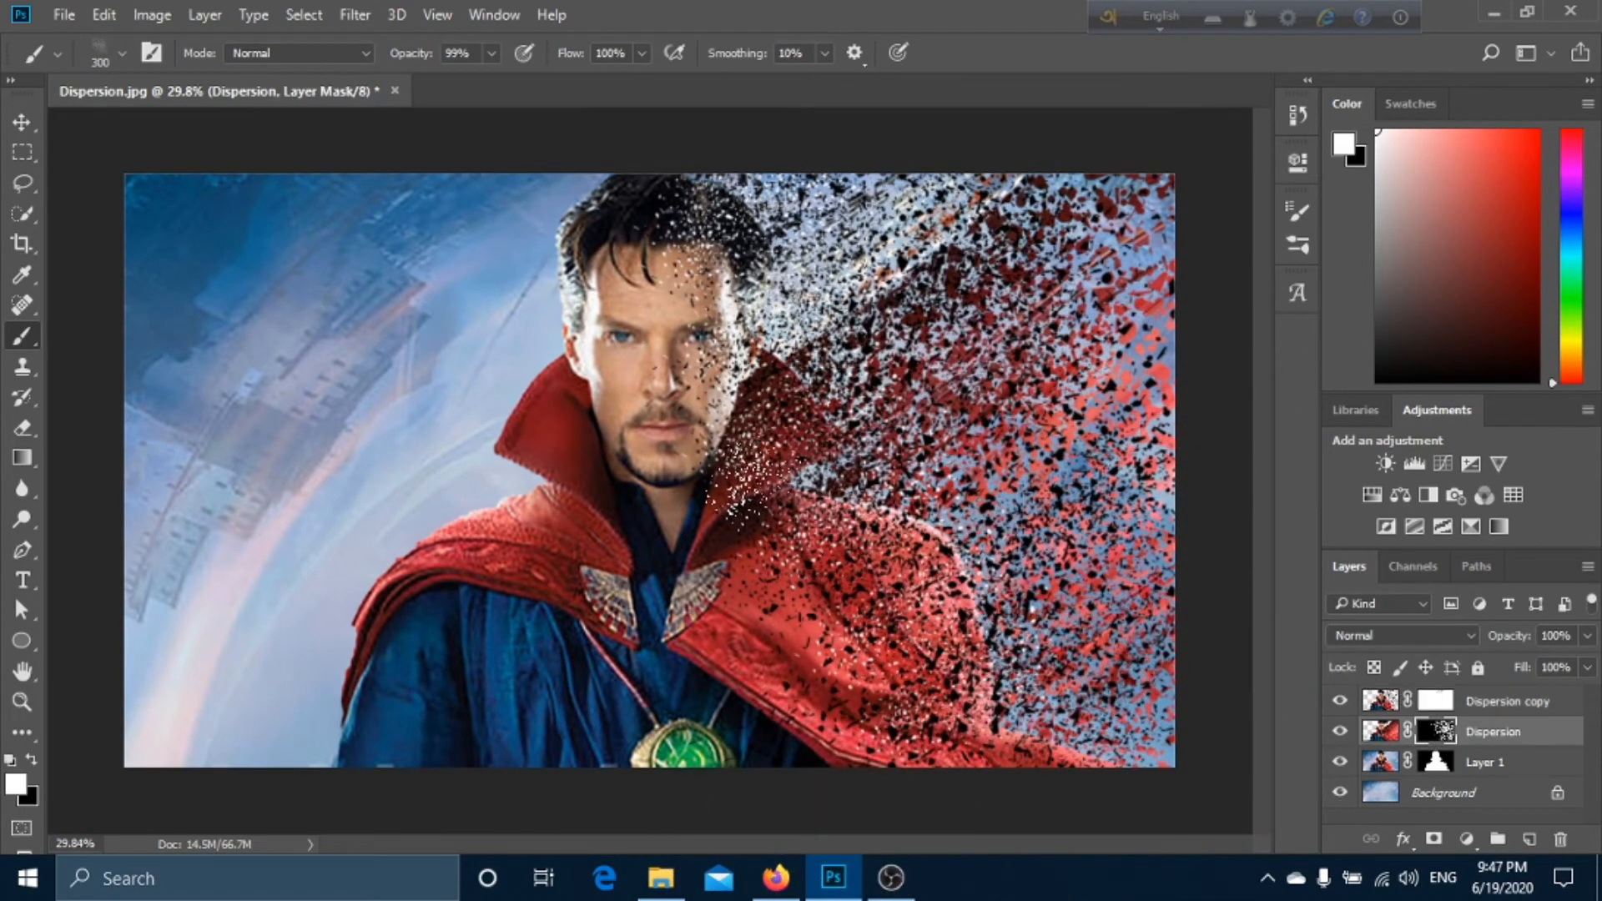
pyautogui.press(']')
pyautogui.press(']')
pyautogui.press(']')
pyautogui.press(']')
pyautogui.press(']')
pyautogui.press(']')
pyautogui.press(']')
pyautogui.press(']')
pyautogui.press(']')
pyautogui.press(']')
pyautogui.press(']')
pyautogui.press(']')
pyautogui.press(']')
pyautogui.press(']')
pyautogui.press(']')
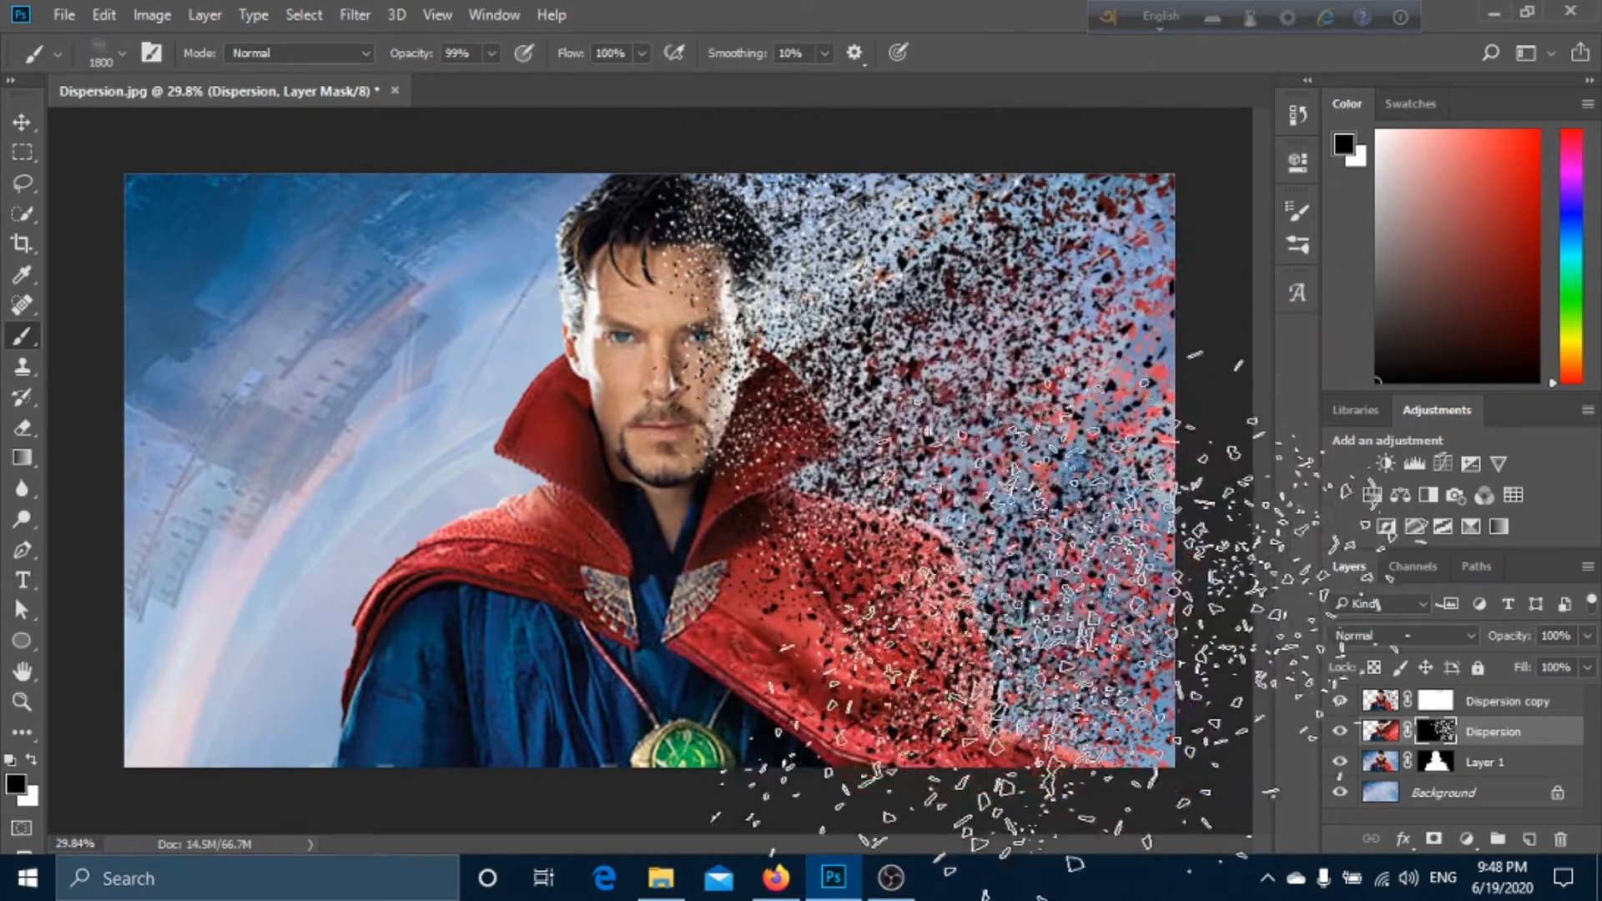
pyautogui.press('[')
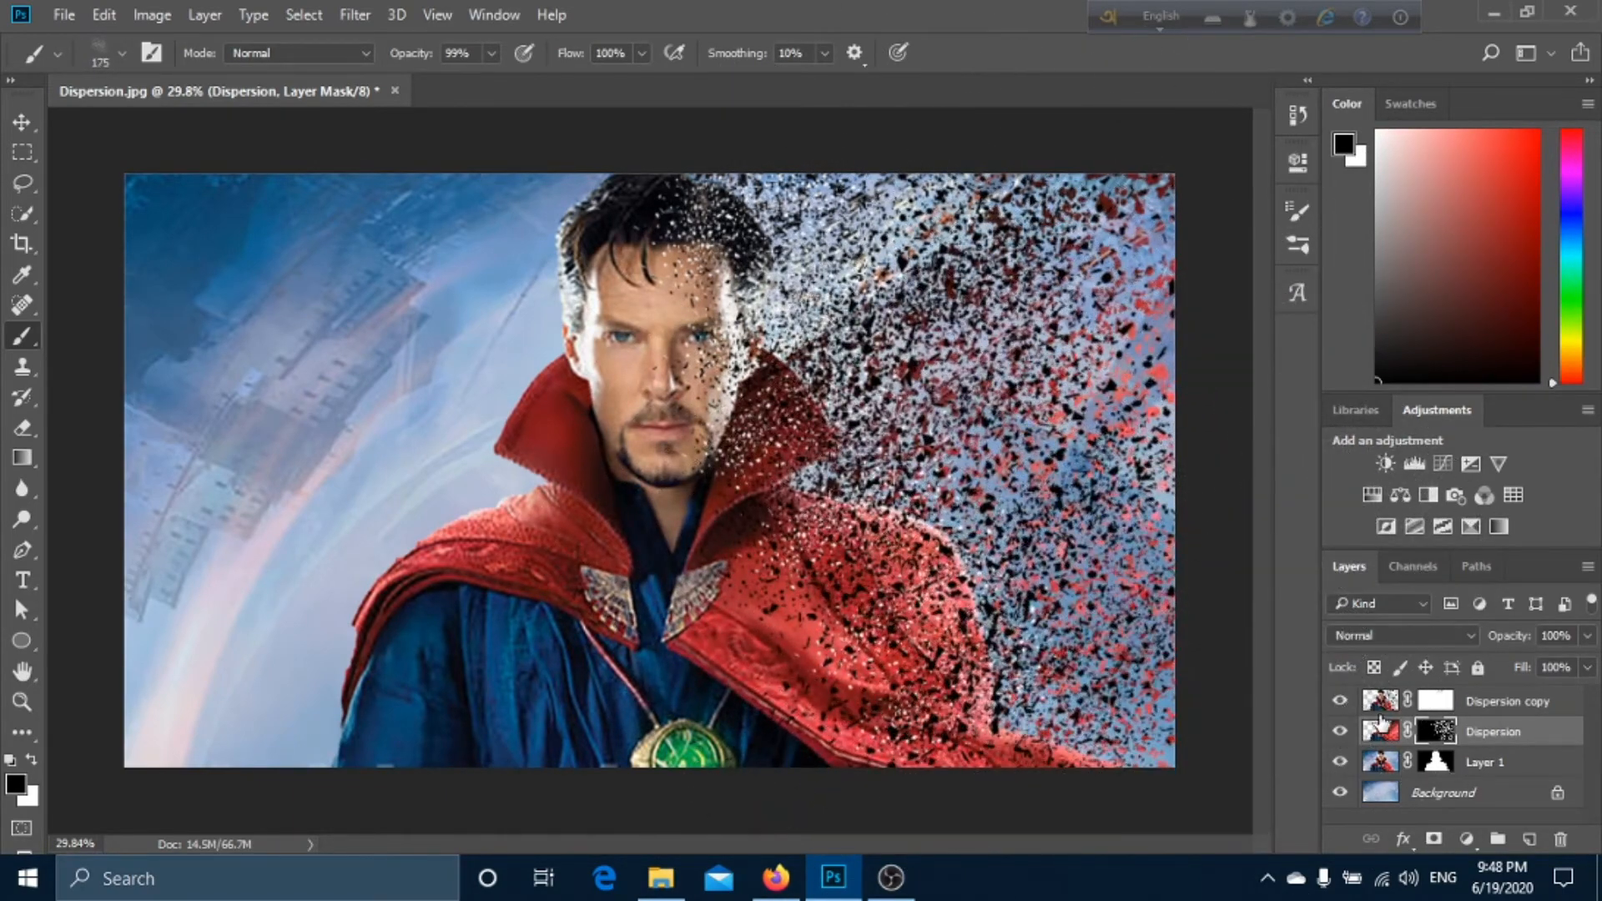
# - Stamp black debris on Dispersion copy over the face and hair with the 009_Explosion and 008_Explosion brush tips
pyautogui.click(1380, 707)
pyautogui.click(122, 53)
pyautogui.scroll(3, 155, 292)
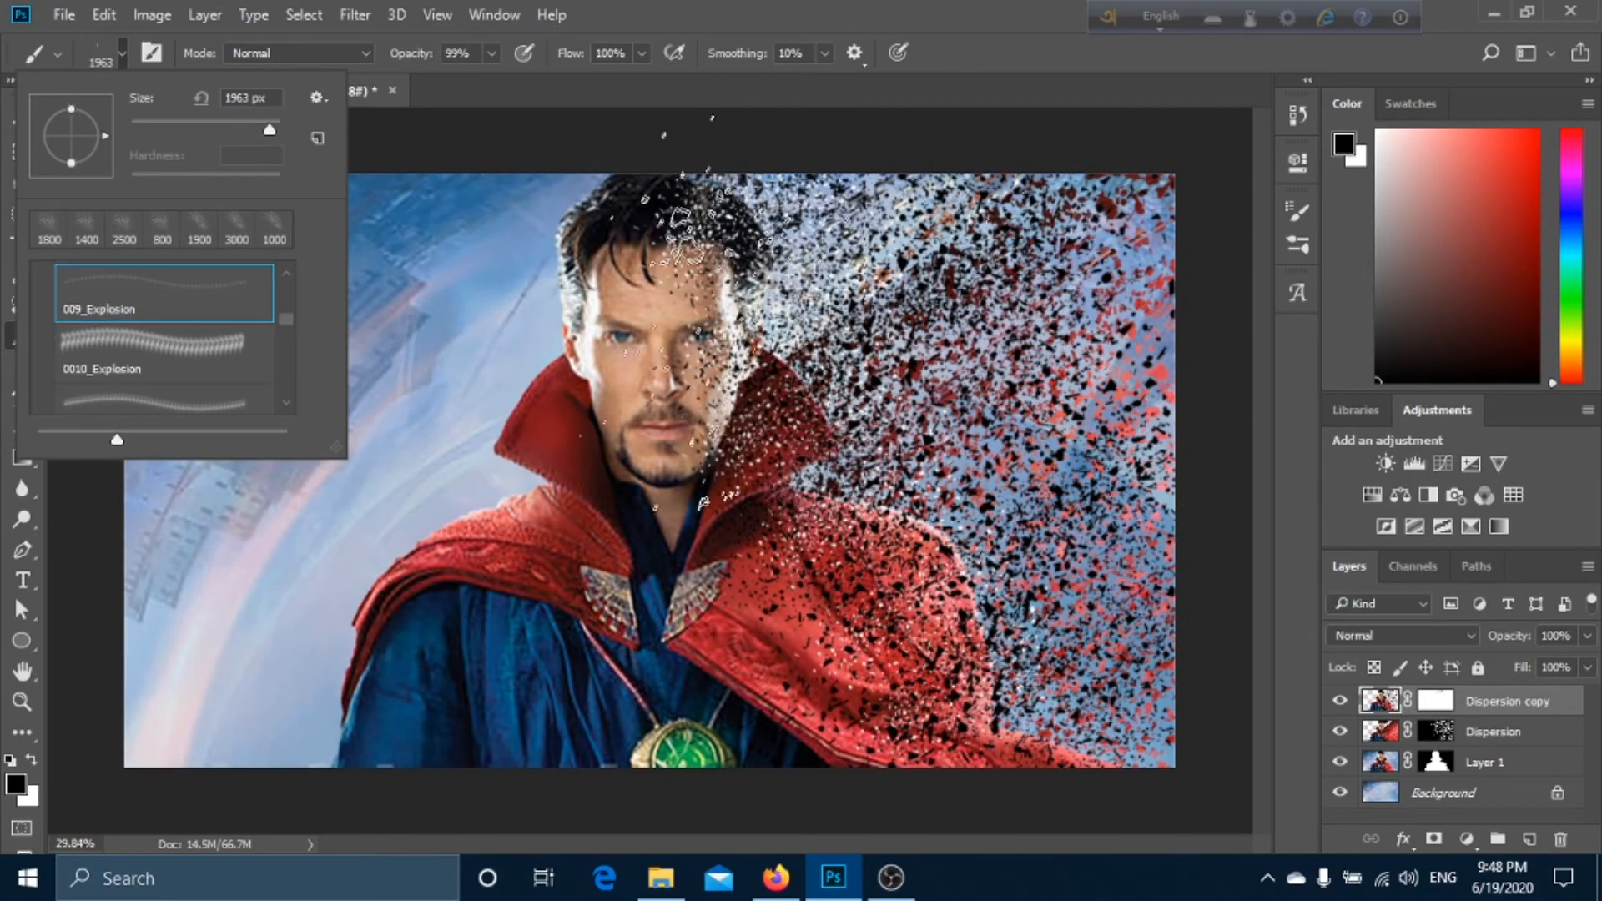
pyautogui.click(709, 276)
pyautogui.click(121, 53)
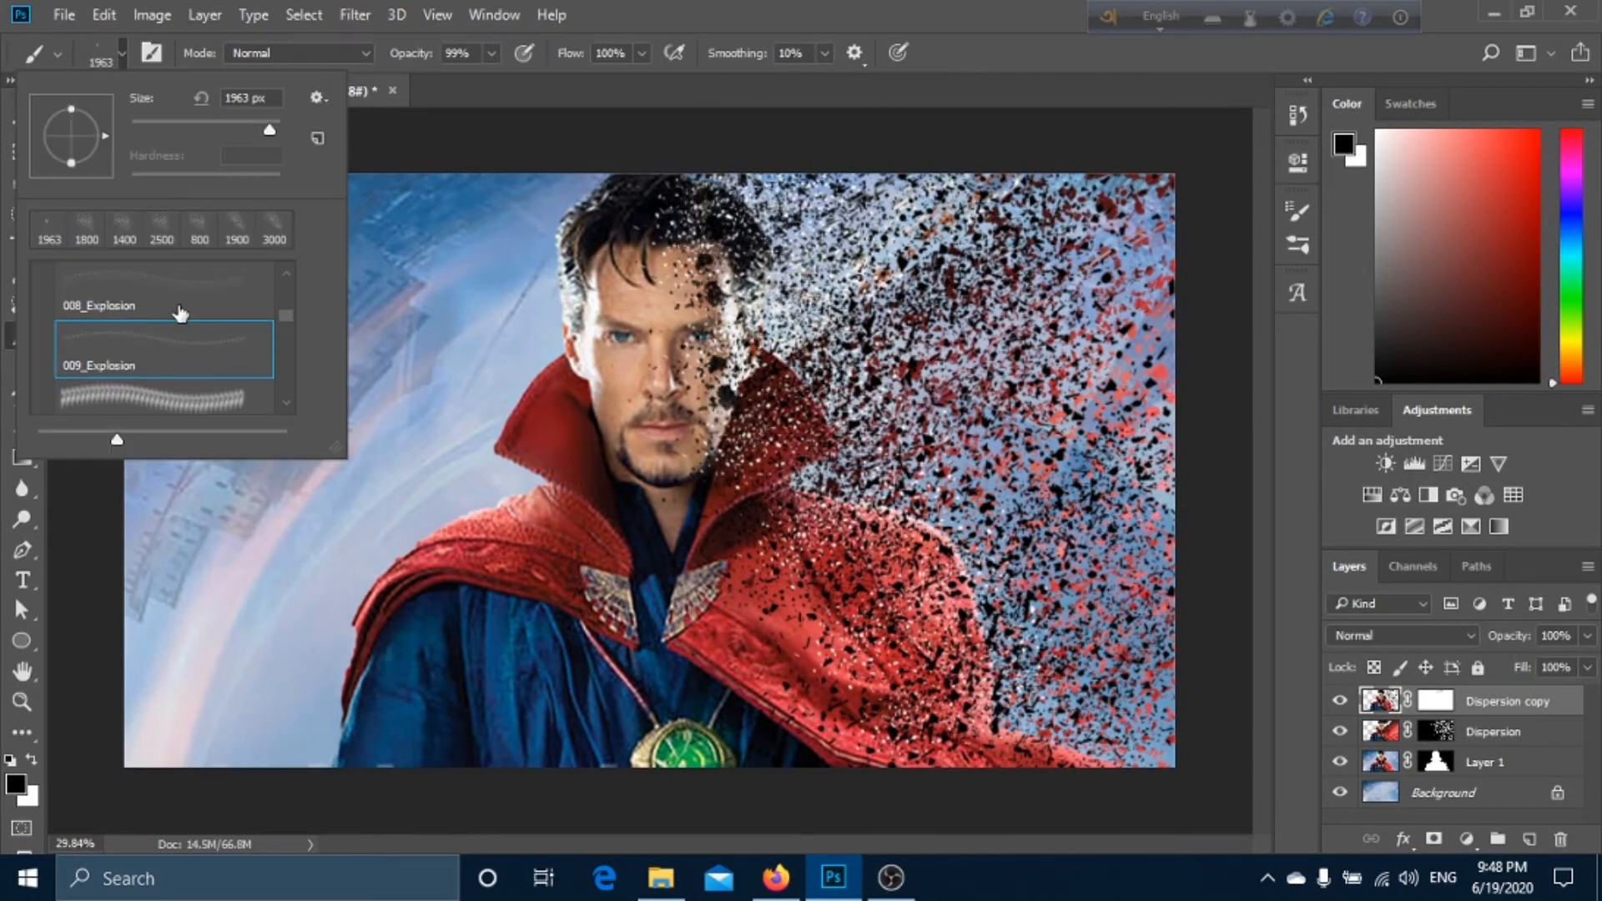
pyautogui.click(680, 223)
# - Stamp debris over the sky beside the face on Dispersion copy with the 1536 px 003_Explosion tip, and swap the paint colour to white
pyautogui.click(122, 53)
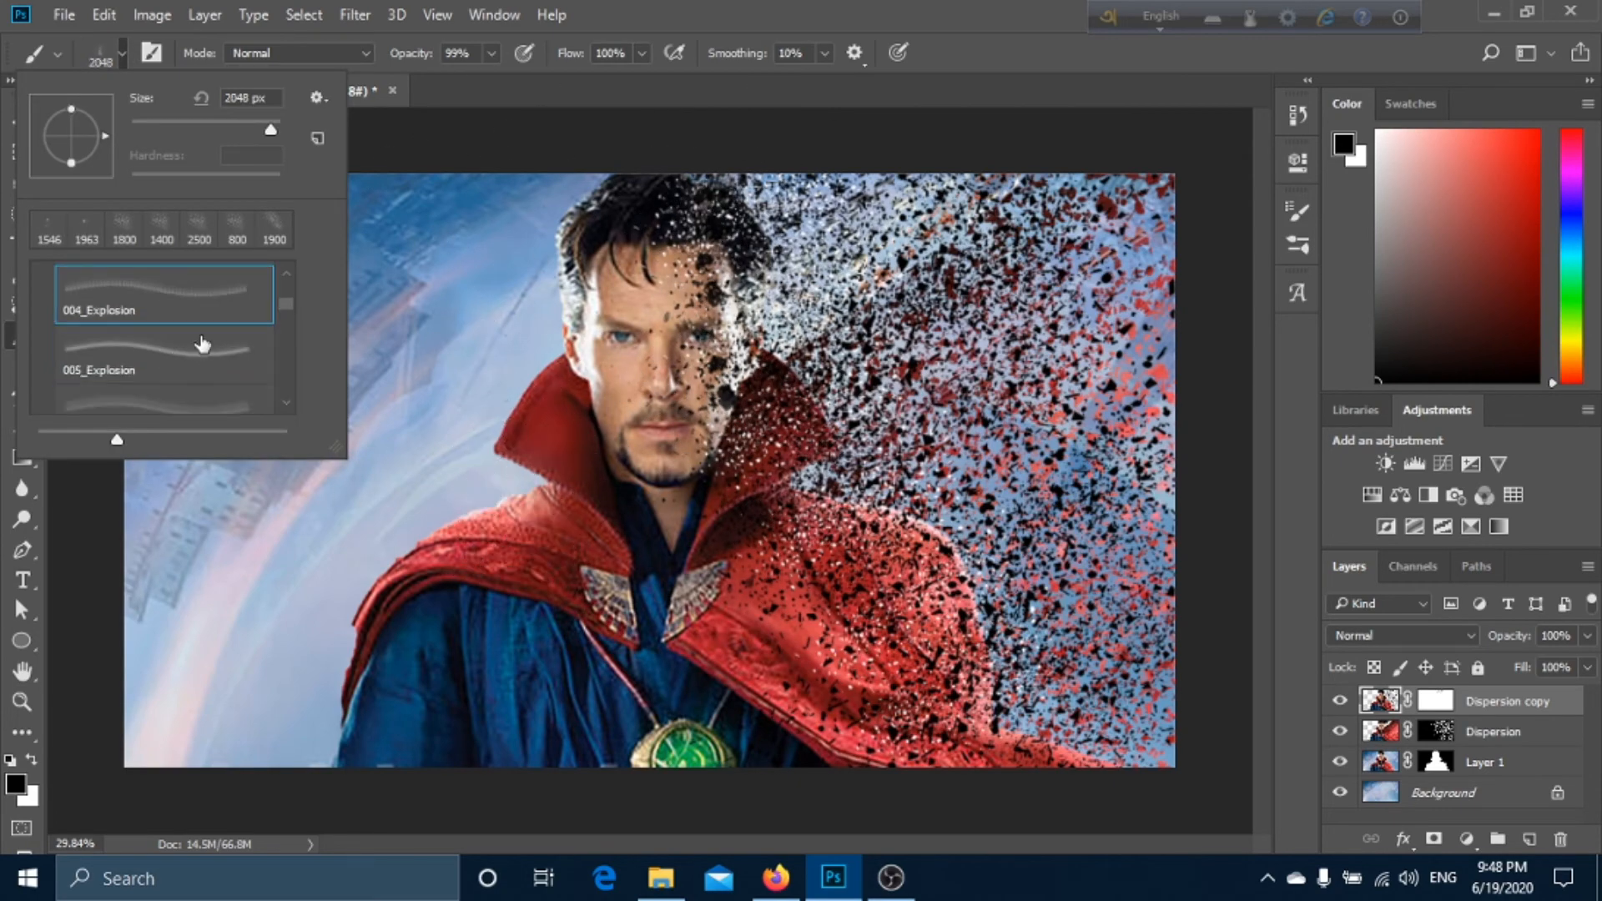
pyautogui.scroll(1, 202, 344)
pyautogui.click(167, 309)
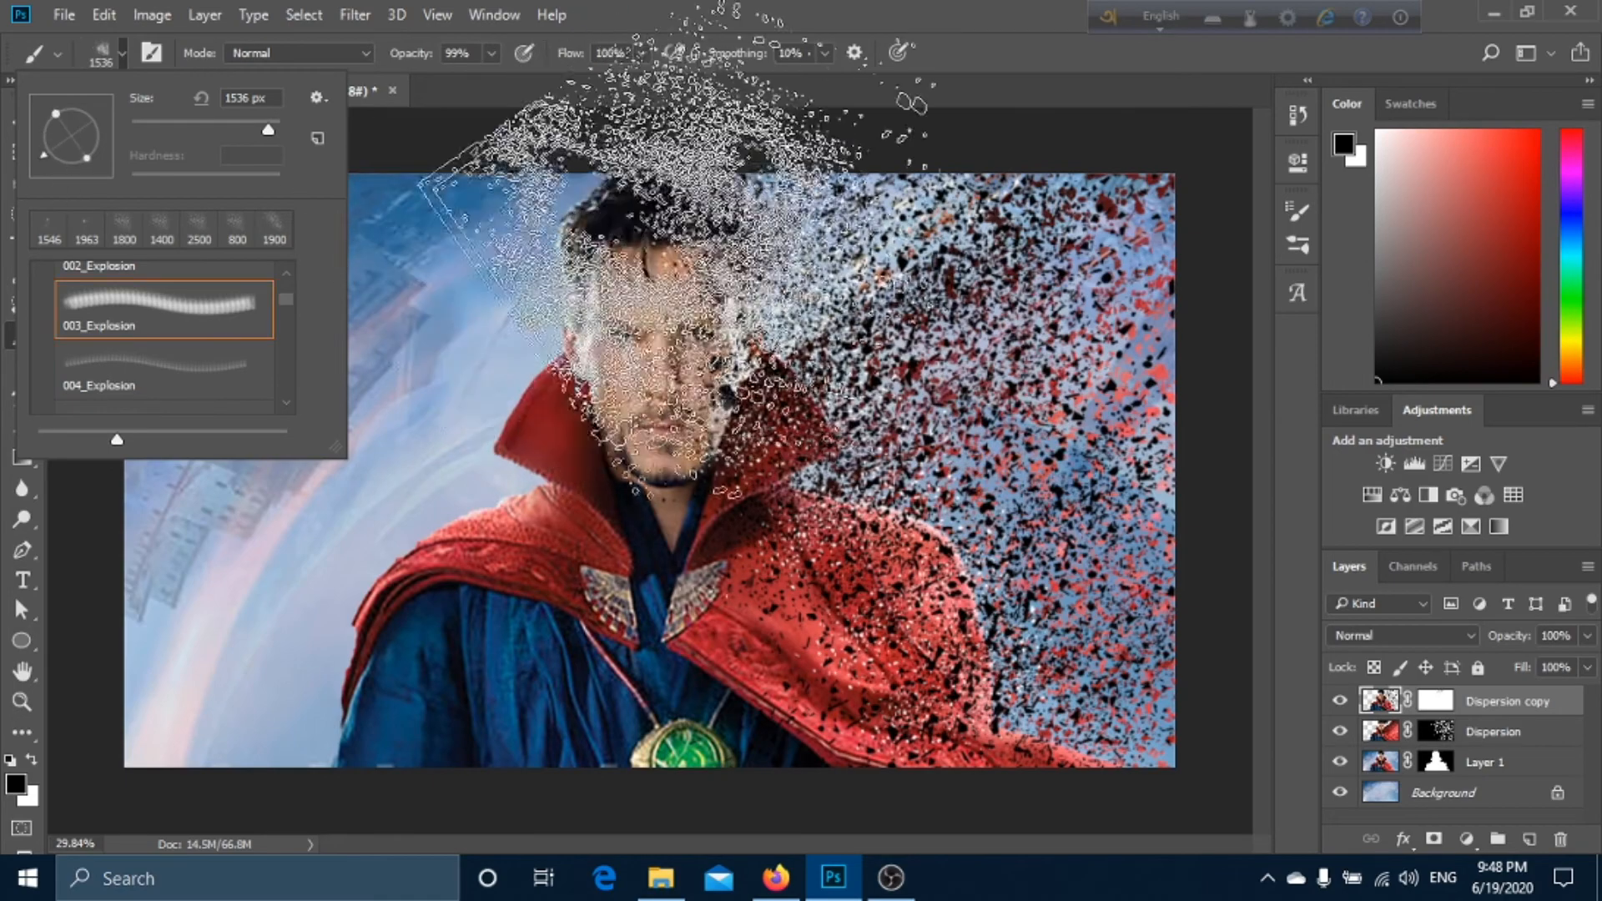
pyautogui.click(943, 376)
pyautogui.press('x')
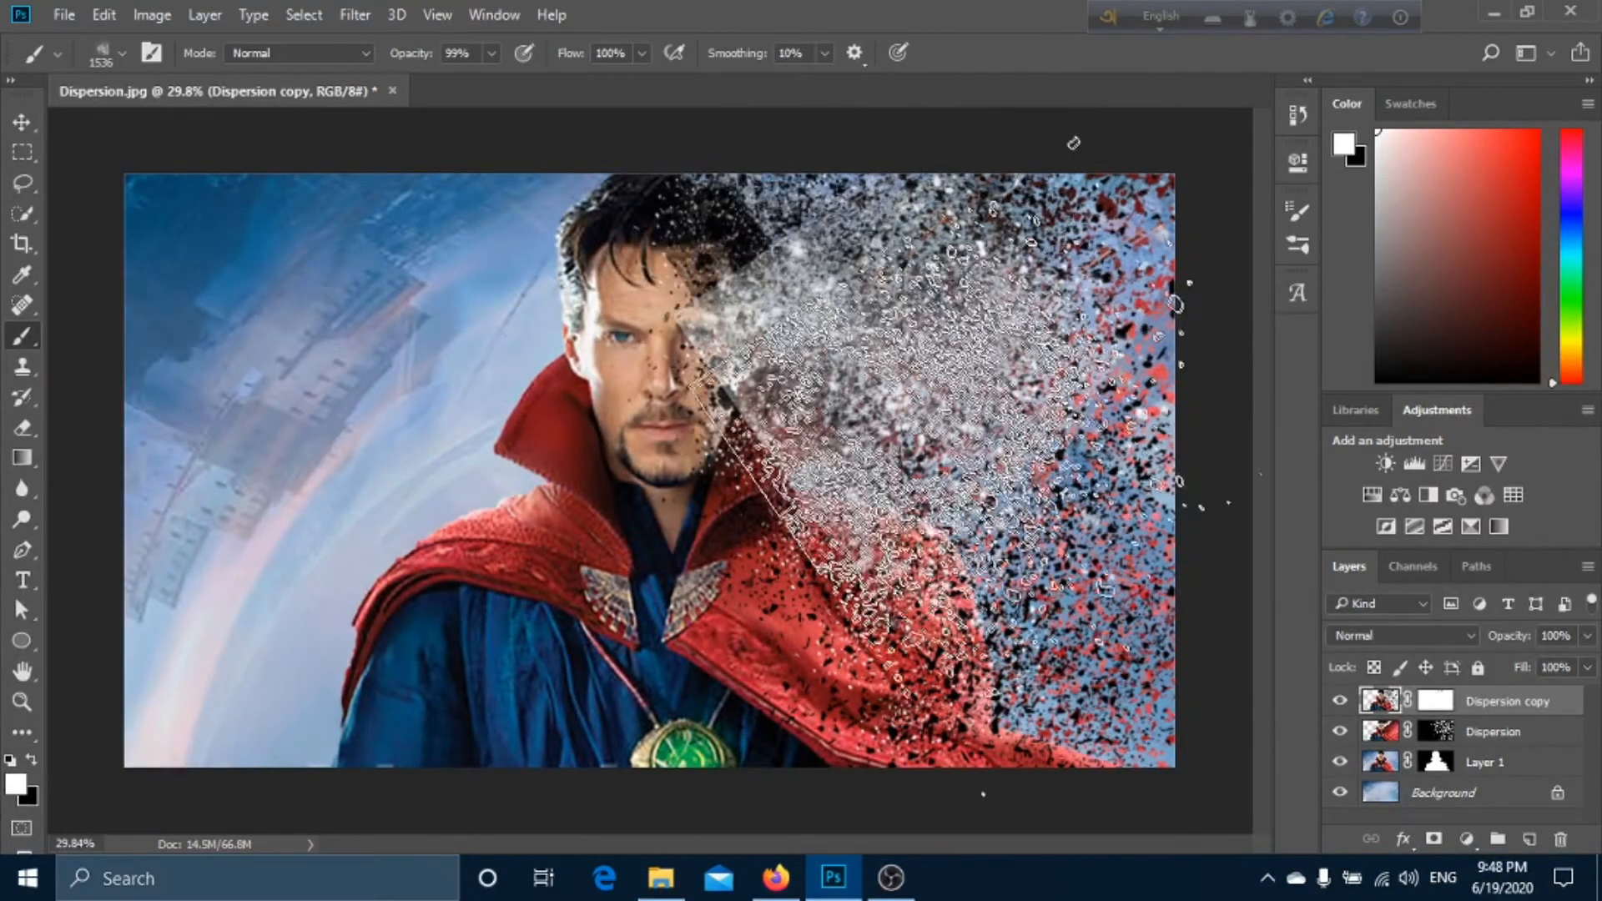
# - Rotate the explosion brush tip to an angle of 23° and reduce its size to 400 px
pyautogui.click(151, 52)
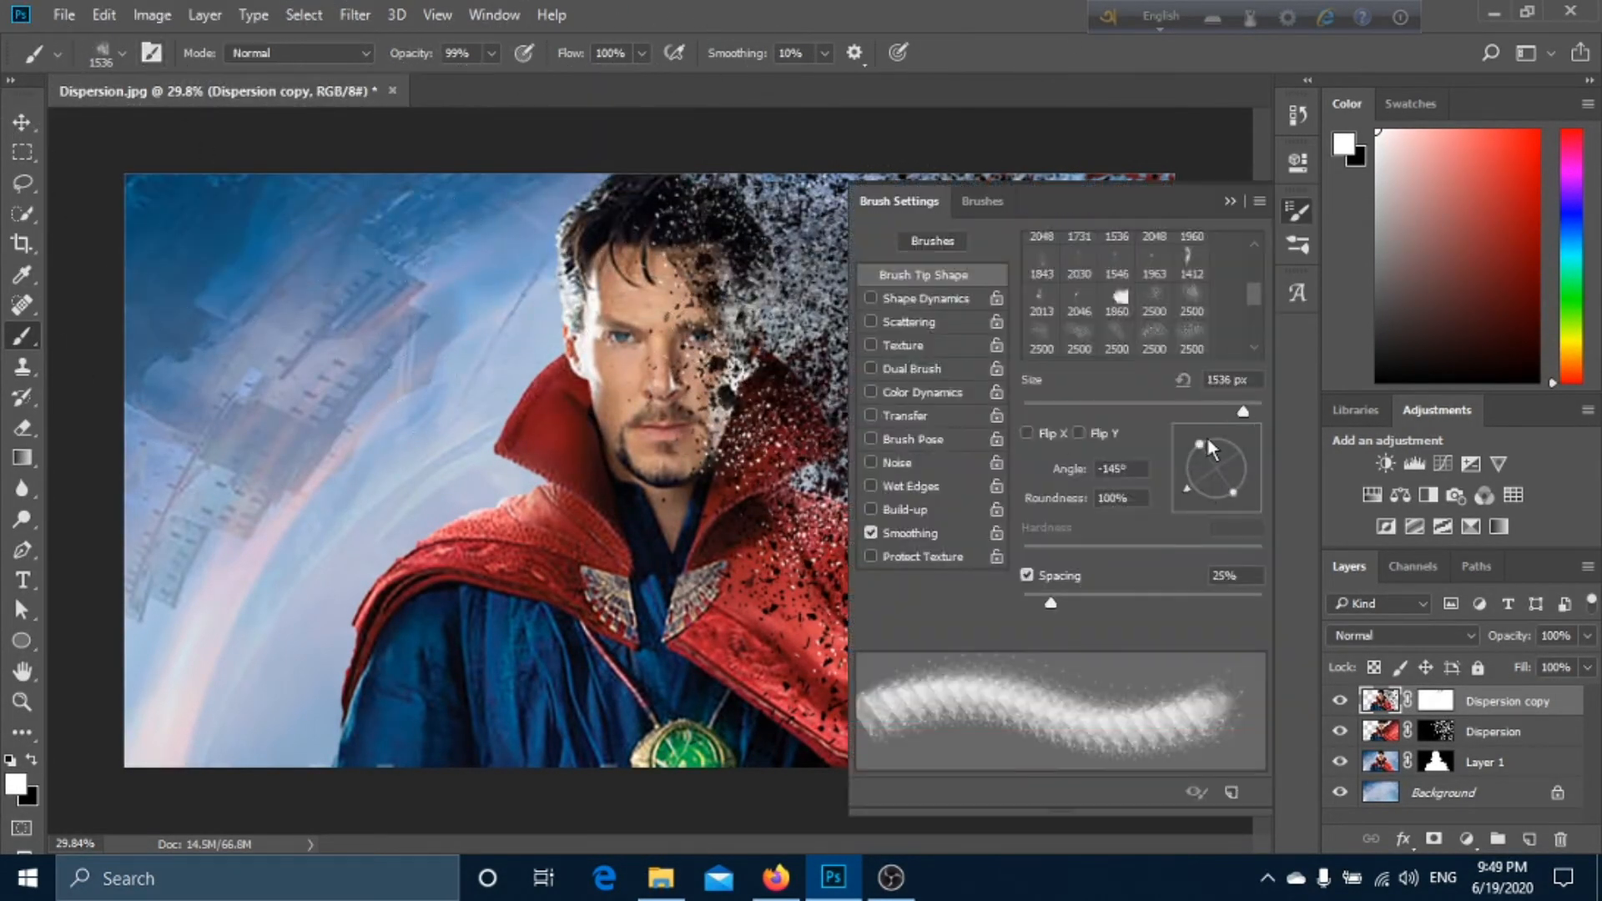
pyautogui.moveTo(1211, 451); pyautogui.dragTo(1227, 494)
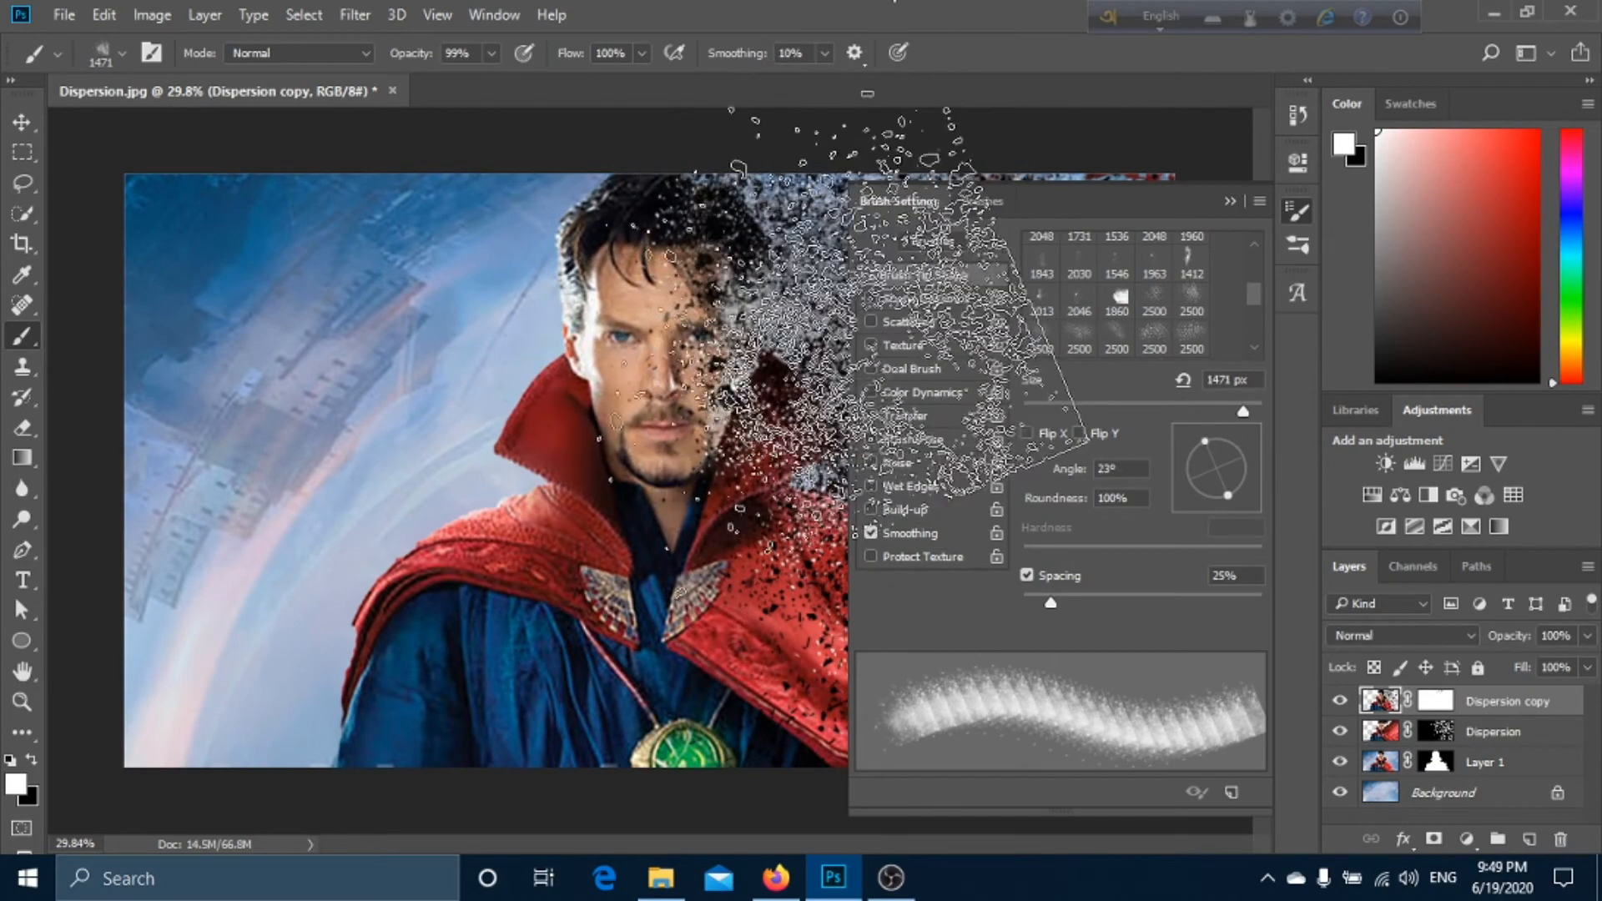
pyautogui.press('[')
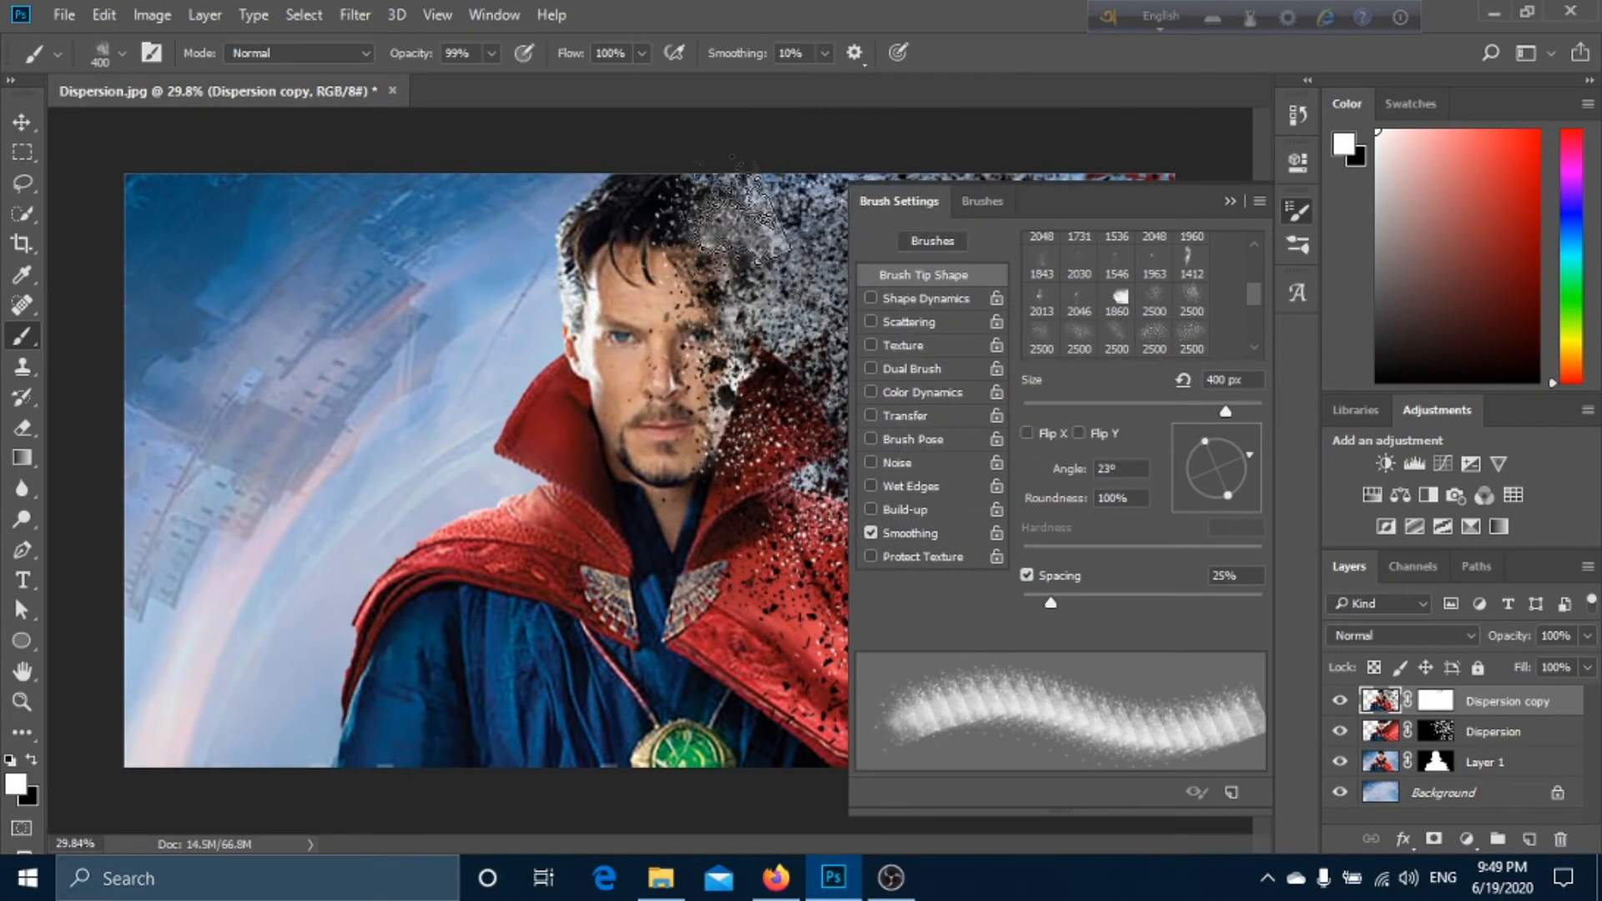
pyautogui.click(1230, 202)
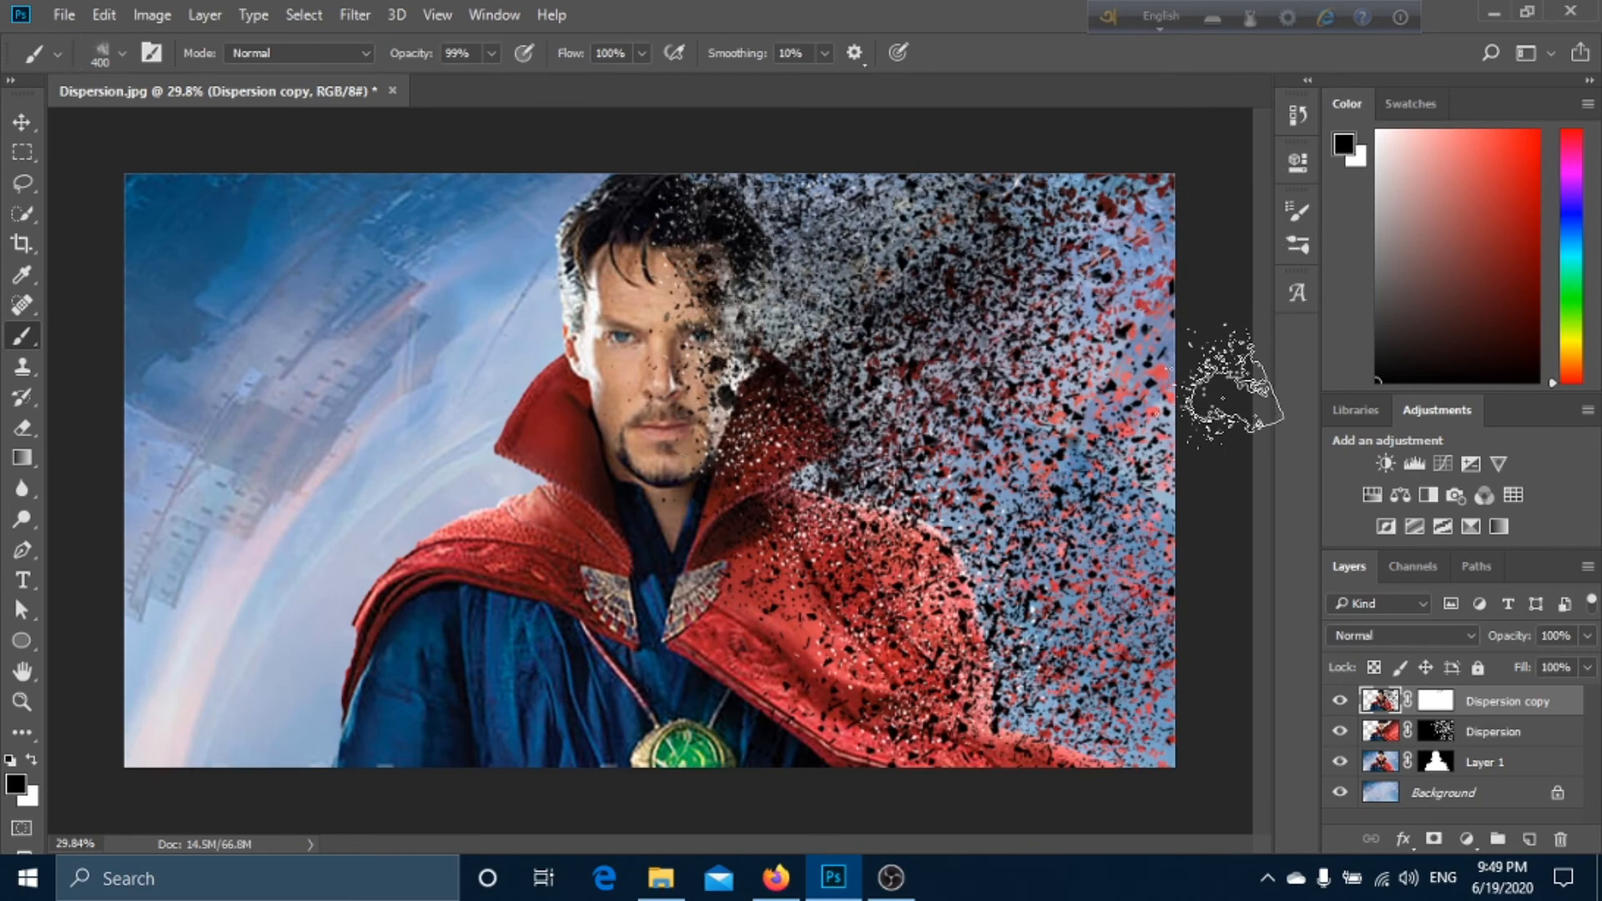
# - Hide the red fragments in the sky by painting black on the Dispersion layer mask with the brush enlarged to 2500 px
pyautogui.click(1437, 732)
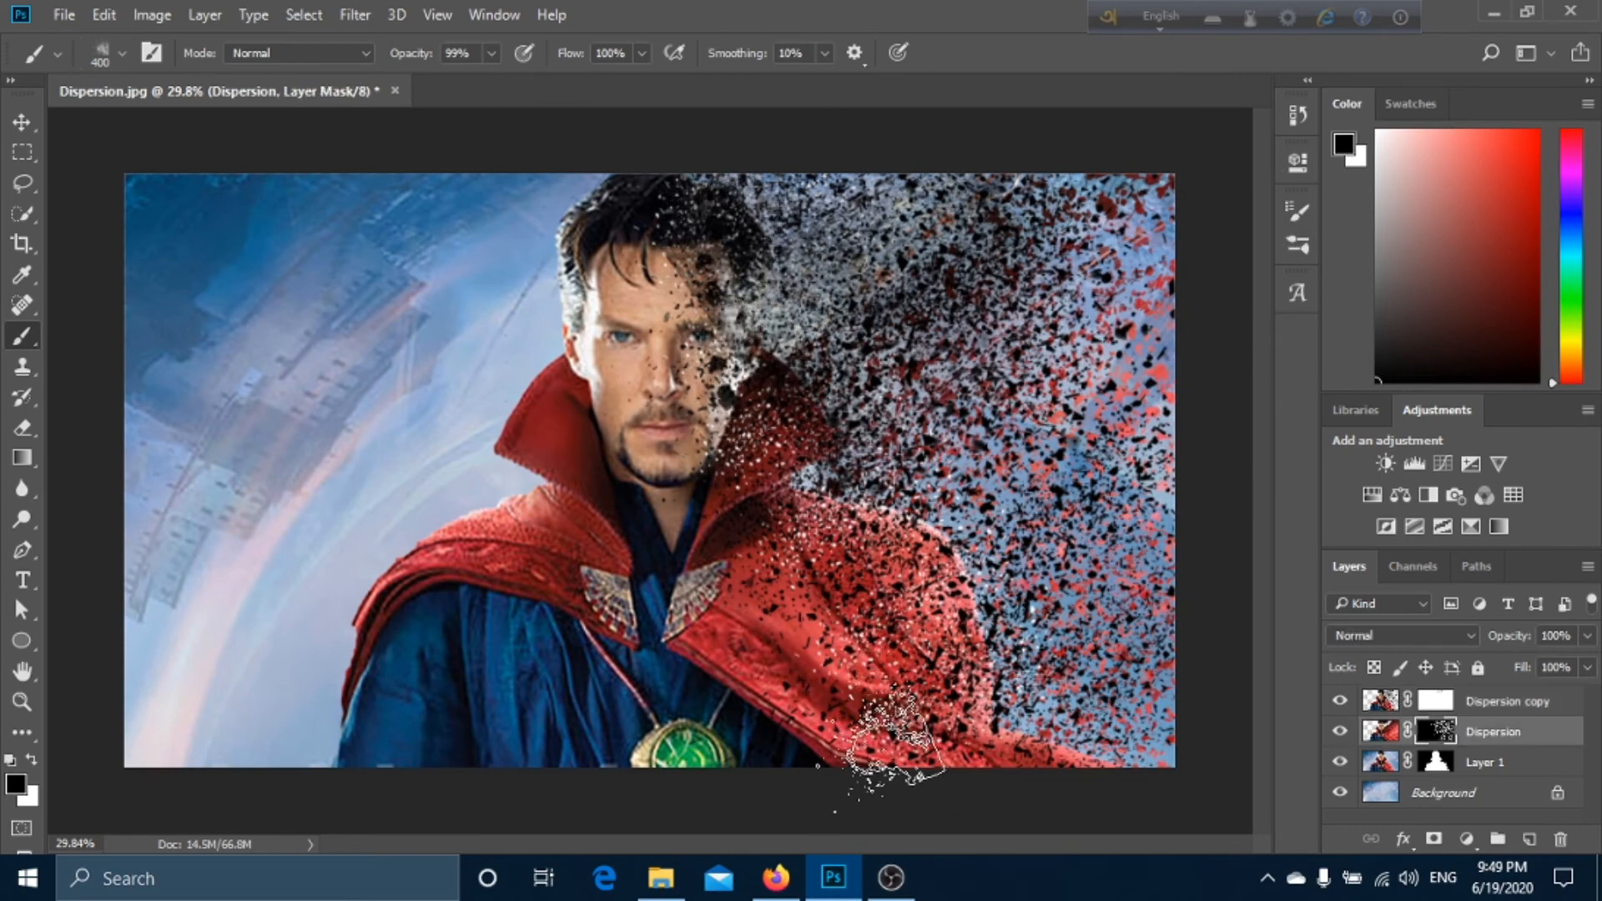
pyautogui.press(']')
pyautogui.press(']')
pyautogui.press(']')
pyautogui.press(']')
pyautogui.press(']')
pyautogui.press(']')
pyautogui.press(']')
pyautogui.press(']')
pyautogui.press(']')
pyautogui.press(']')
pyautogui.press(']')
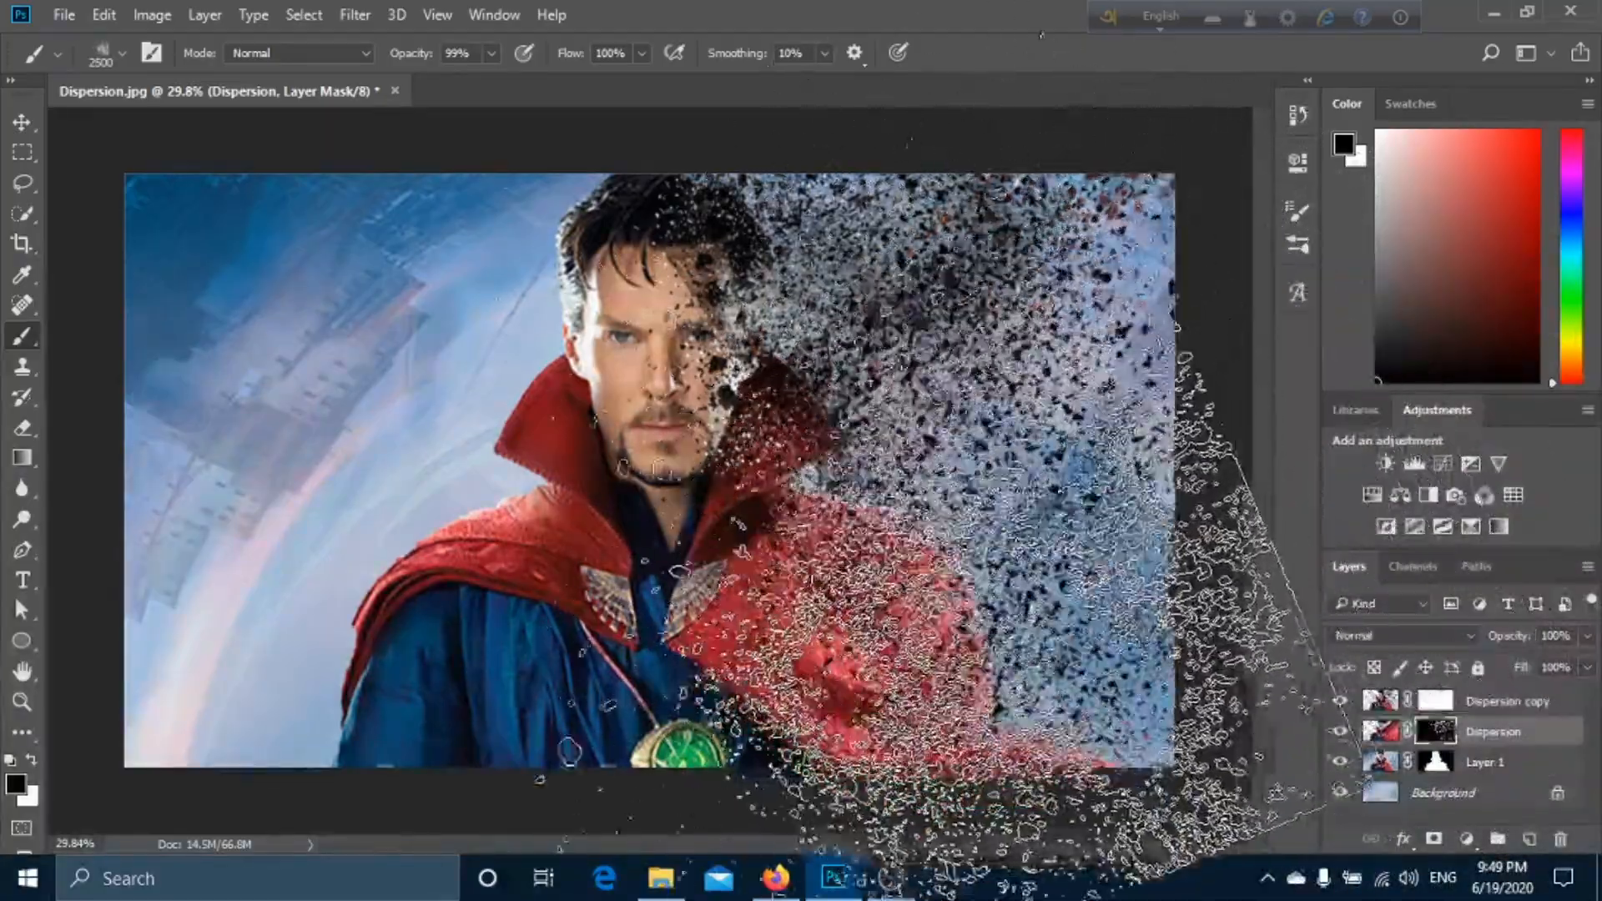
pyautogui.scroll(-3, 1002, 501)
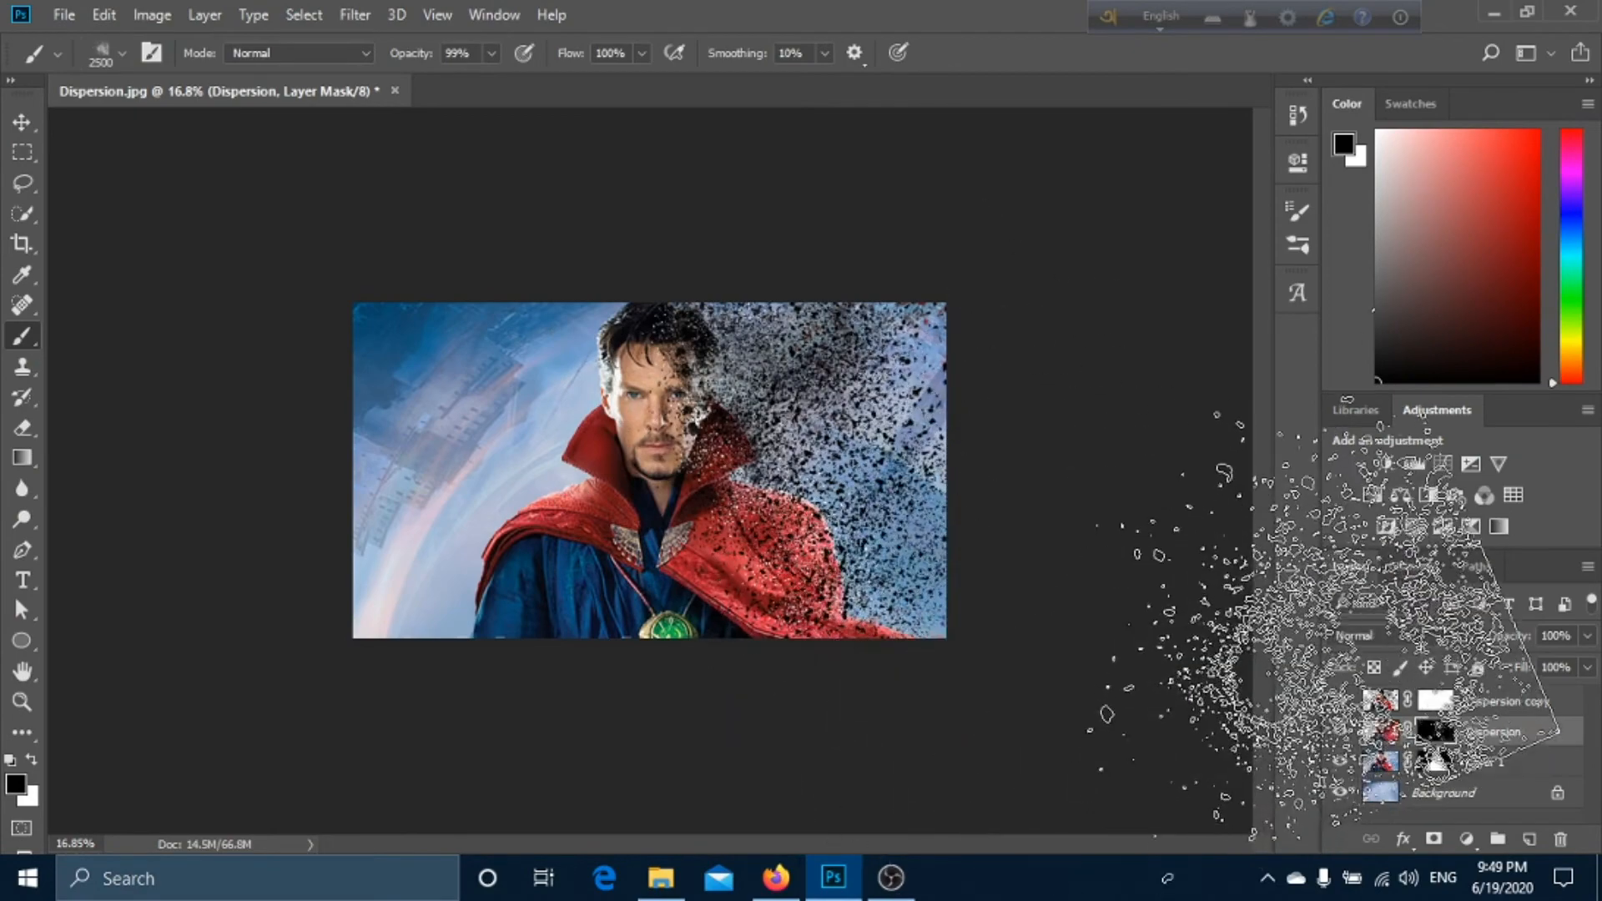
# - Make the Dispersion copy layer active and switch to the Move tool
pyautogui.click(1379, 700)
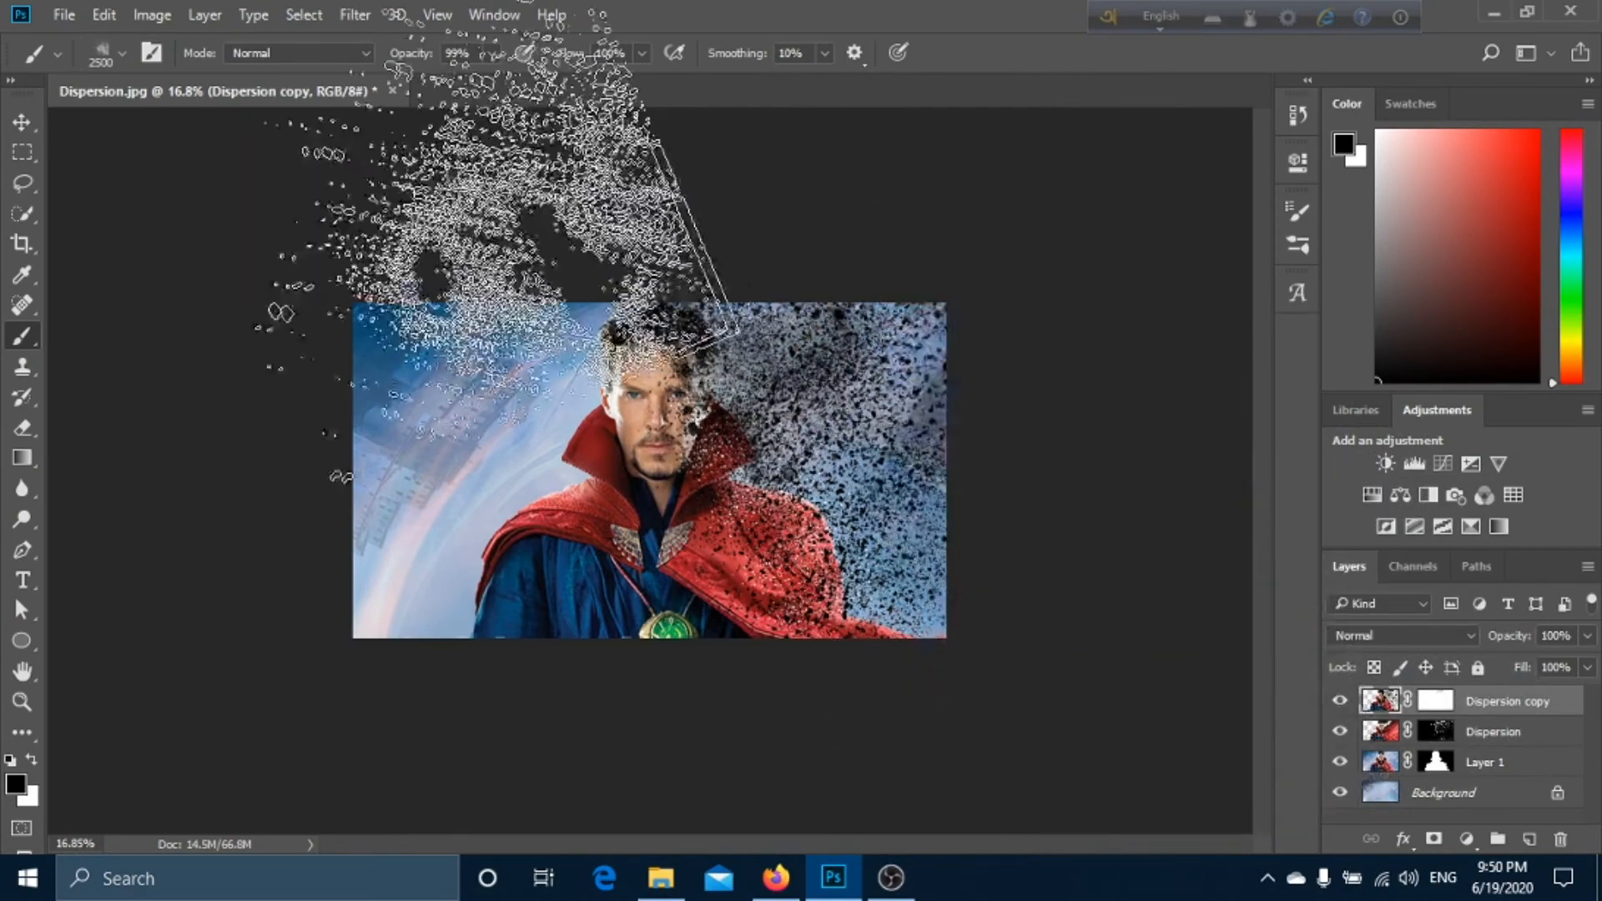
pyautogui.press('v')
pyautogui.scroll(3, 813, 550)
pyautogui.scroll(1, 814, 551)
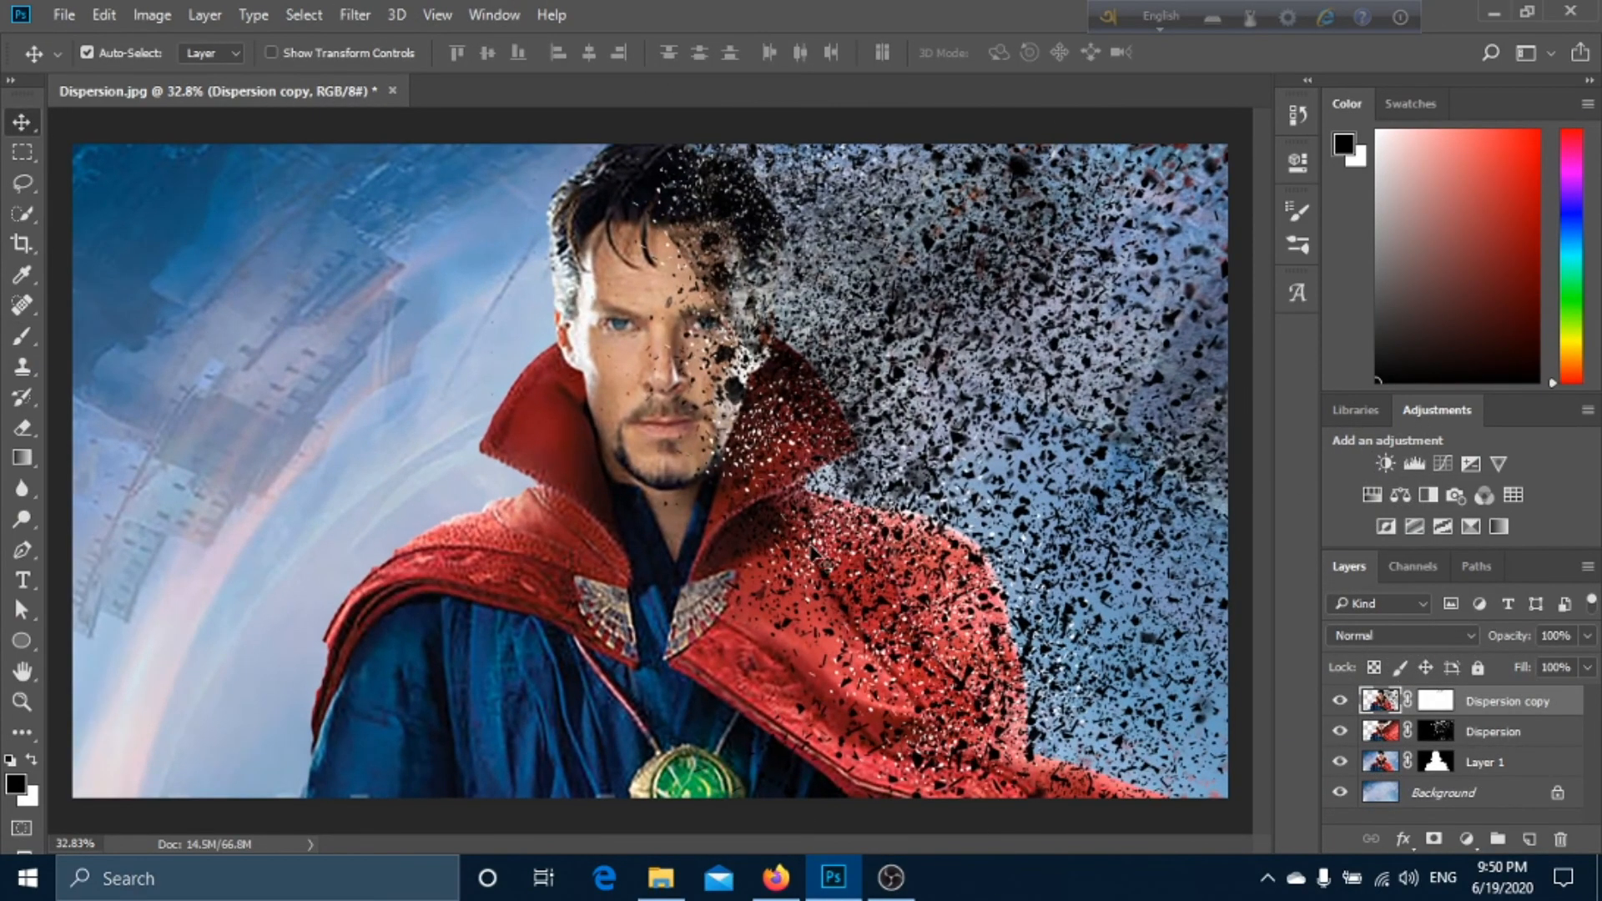